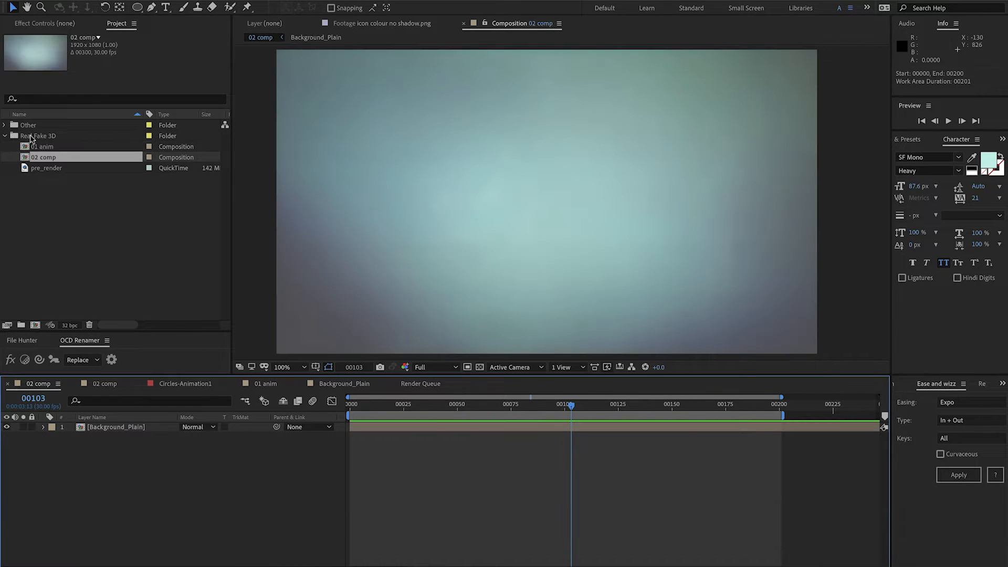
Add the 01 anim composition to 02 comp above the Background_Plain layer
left_click_drag(38, 147, 79, 426)
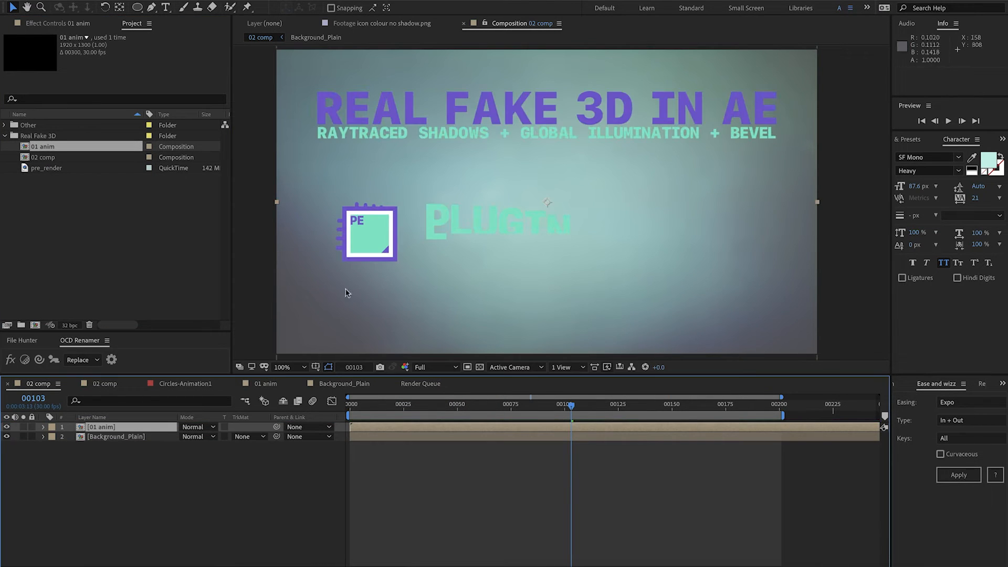
key("space")
left_click_drag(387, 268, 382, 271)
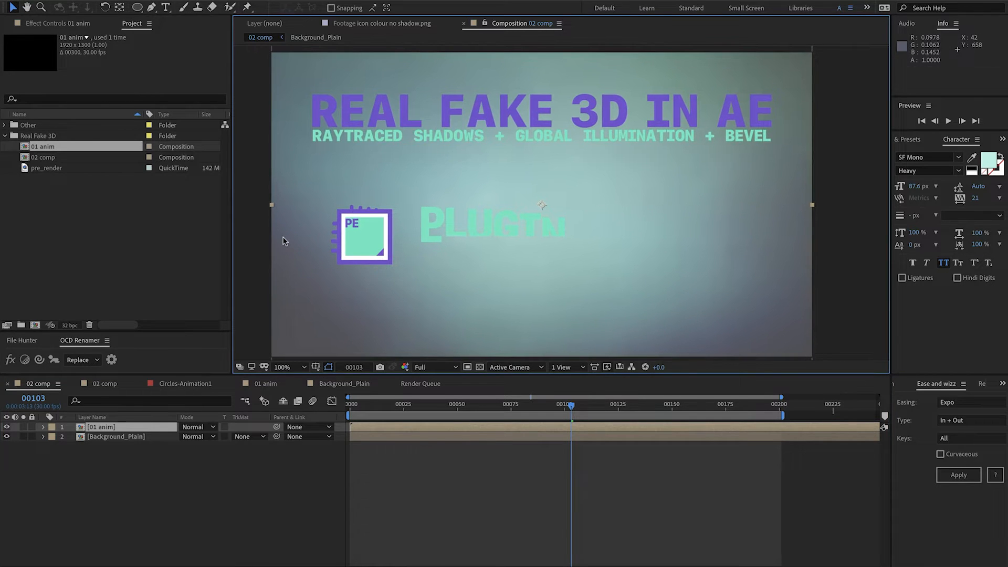
Apply the Shadow Studio 2 effect to the 01 anim layer
key("ctrl+space")
type("shad")
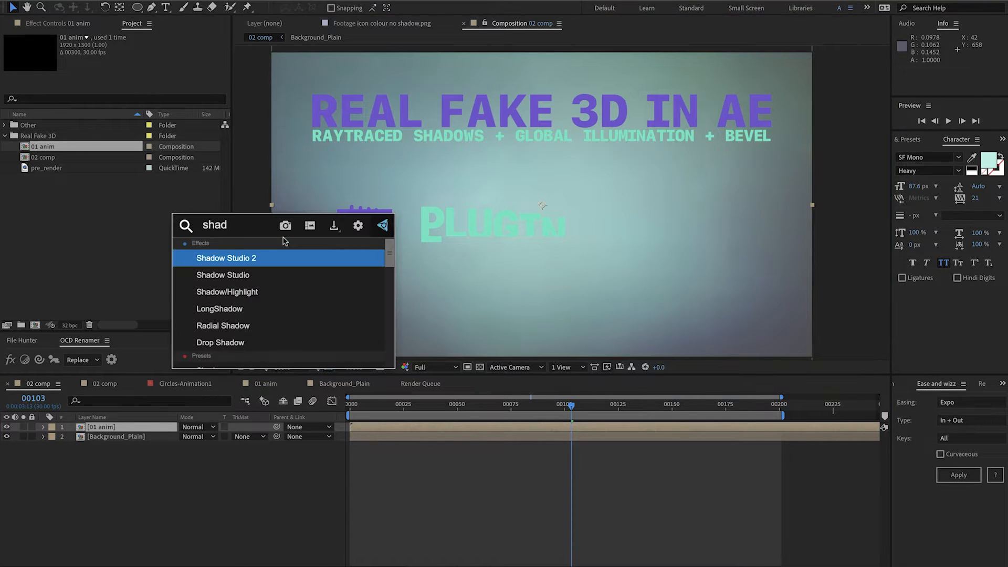
key("Escape")
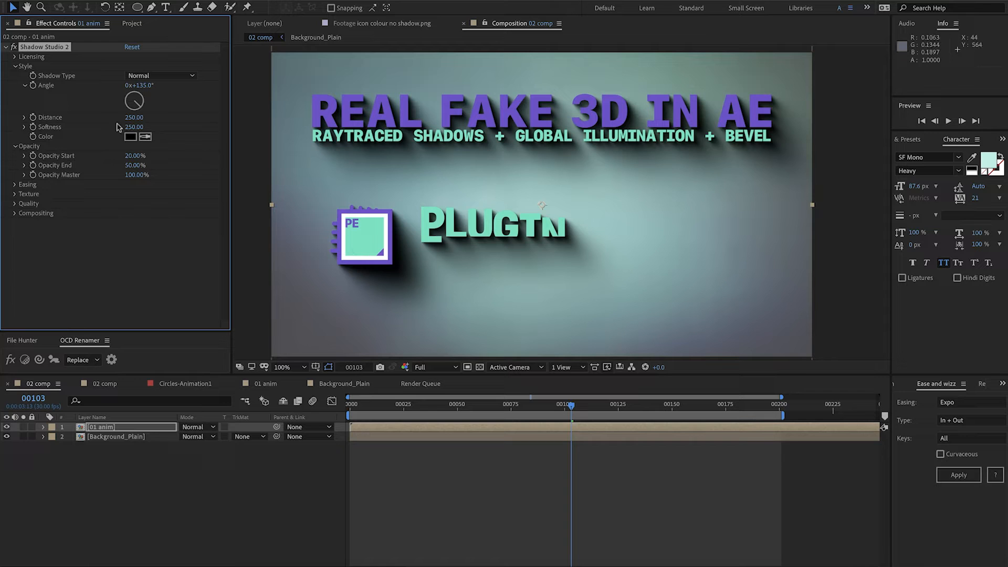
Animate the Shadow Studio 2 angle from 190° at frame 0 to 235° at frame 200 and reveal its keyframes
left_click_drag(132, 107, 134, 110)
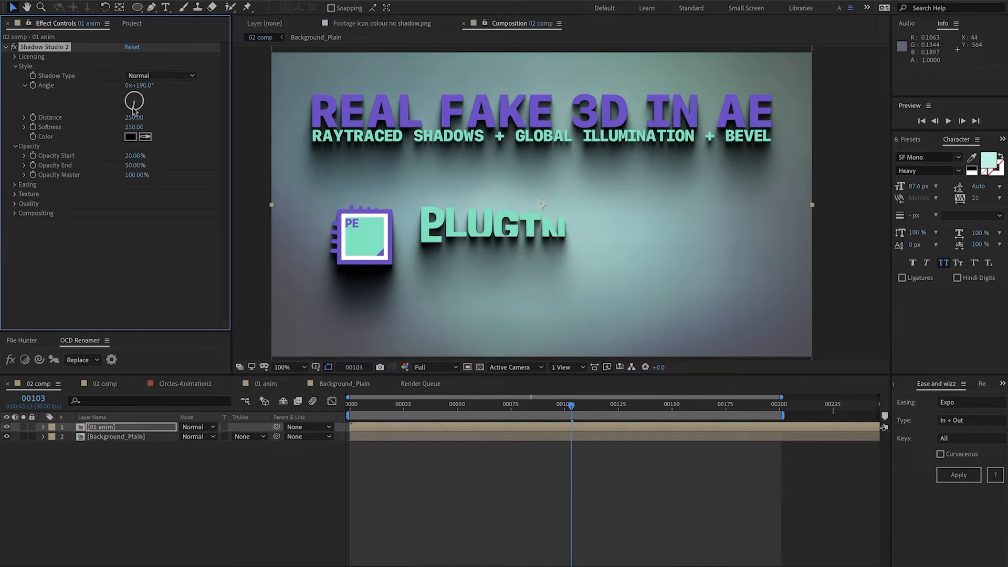
key("Home")
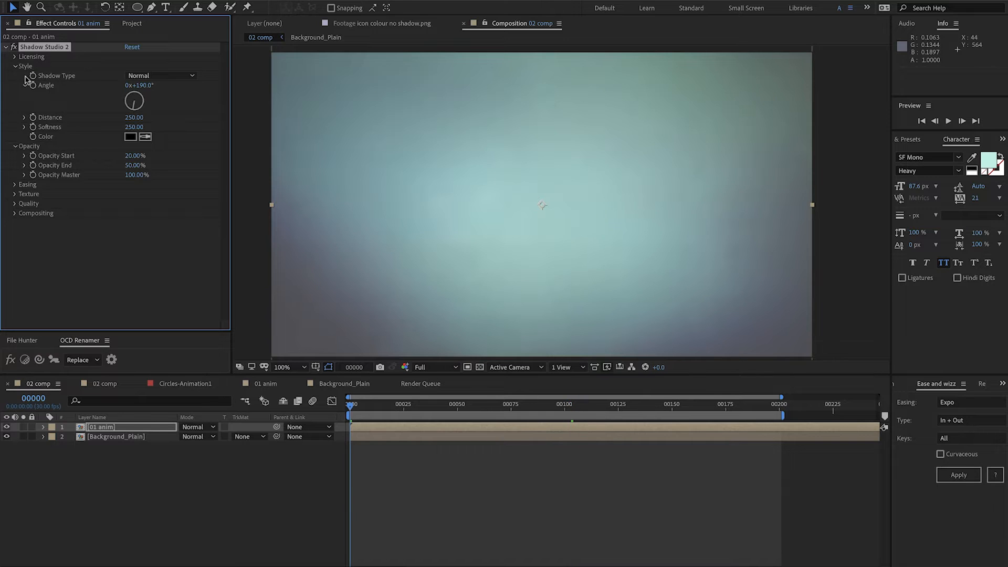
key("End")
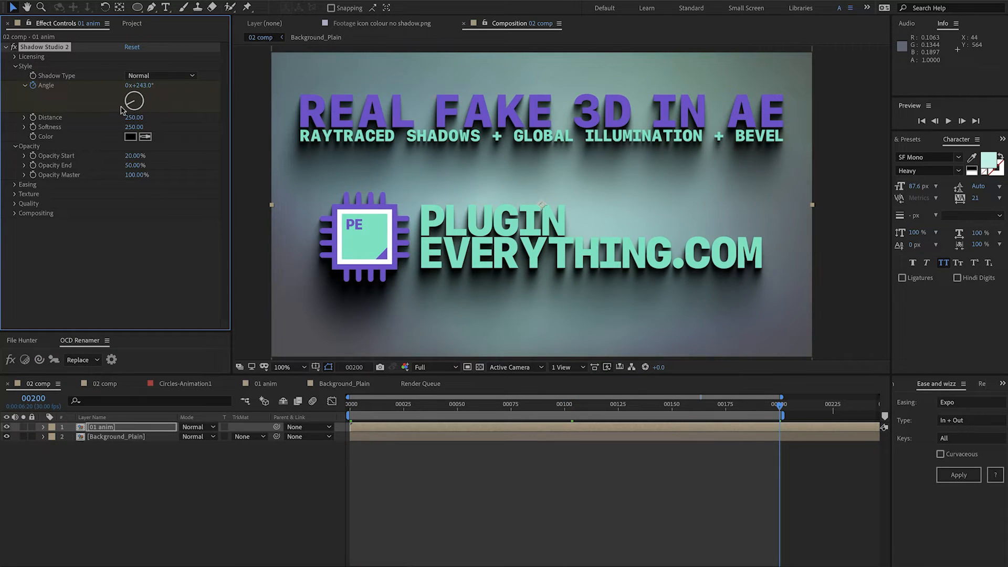
left_click_drag(122, 109, 125, 110)
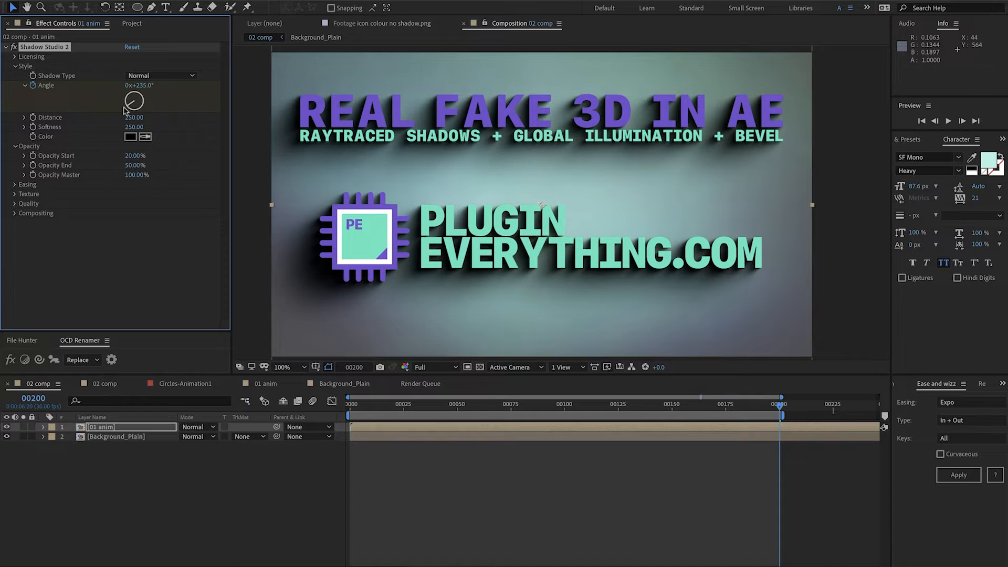
left_click(120, 428)
key("u")
Set the 01 anim layer's blending mode to Soft Light and its Shadow Studio 2 Source Opacity to 0%
left_click(191, 429)
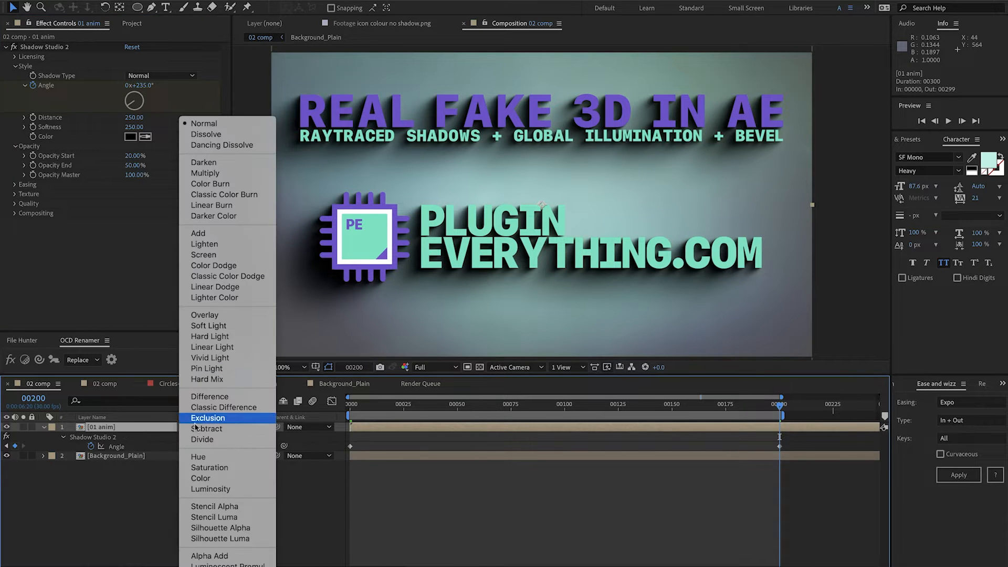
left_click(203, 322)
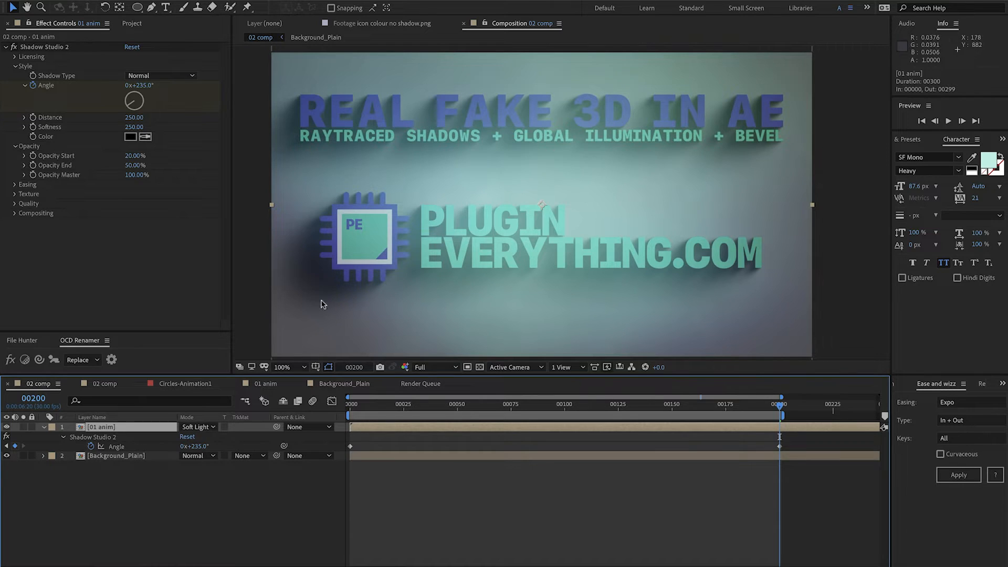
left_click(13, 213)
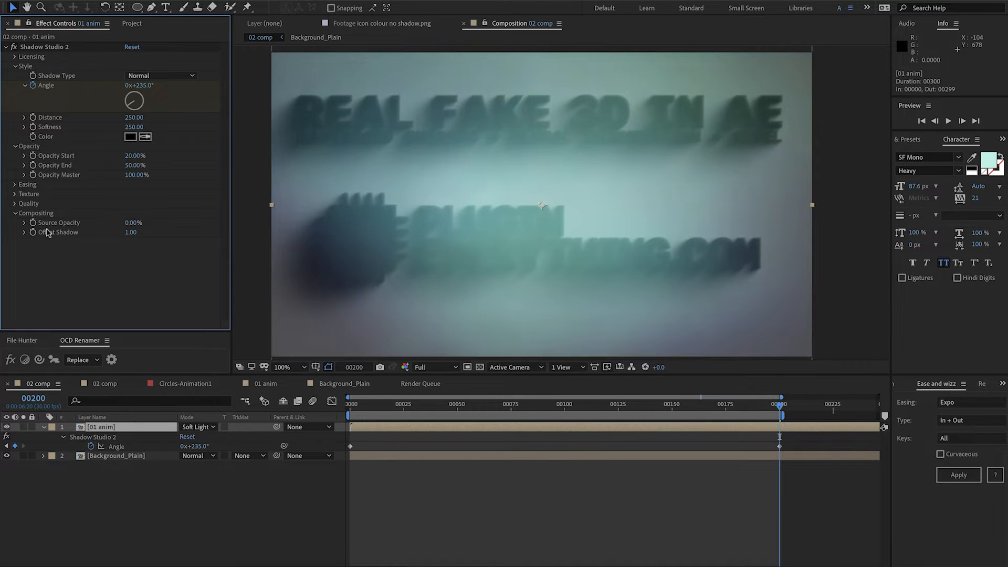
left_click(92, 484)
Duplicate the 01 anim layer on top as a clean copy without Shadow Studio 2 and set its blending mode to Normal
left_click(130, 429)
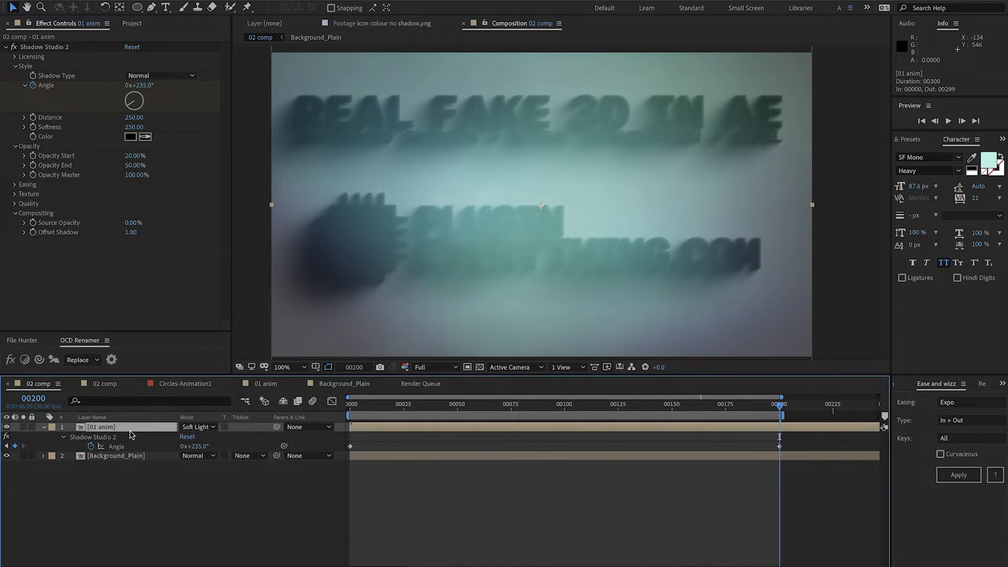
key("ctrl+d")
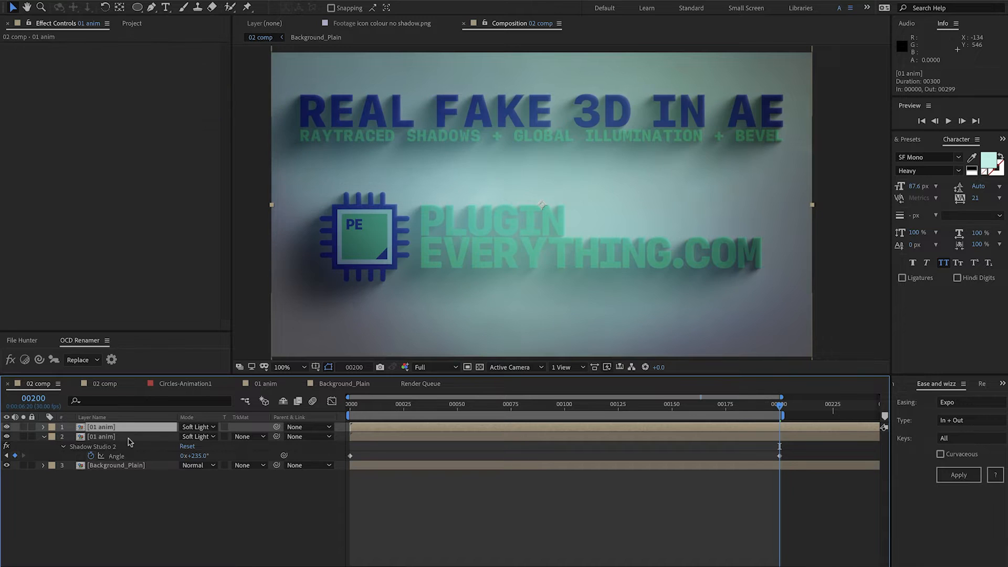
left_click(197, 426)
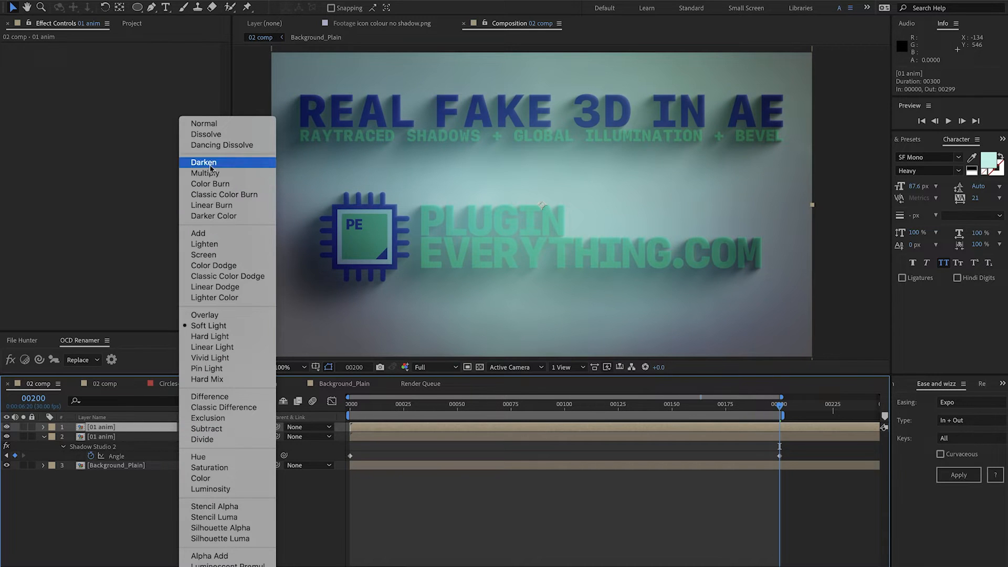
left_click(202, 123)
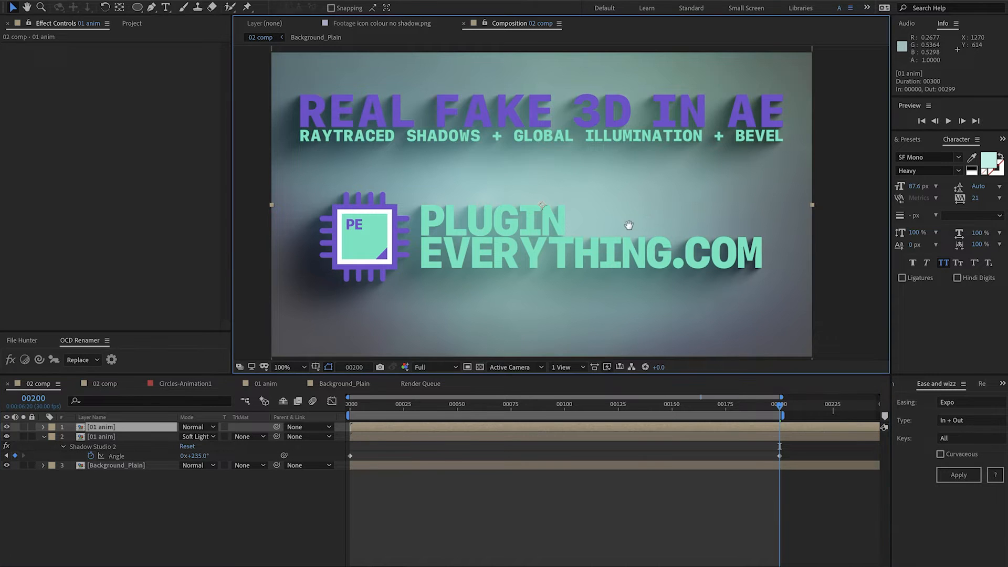
left_click_drag(627, 225, 625, 229)
Duplicate the Soft Light 01 anim shadow layer twice, making three shadow layers with their properties collapsed
left_click(152, 436)
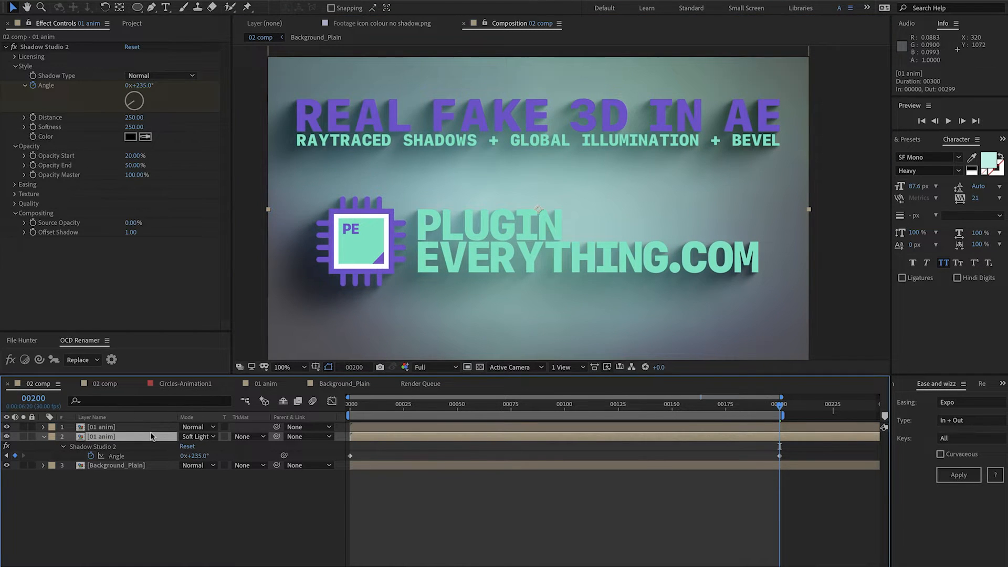
key("ctrl+d")
key("t")
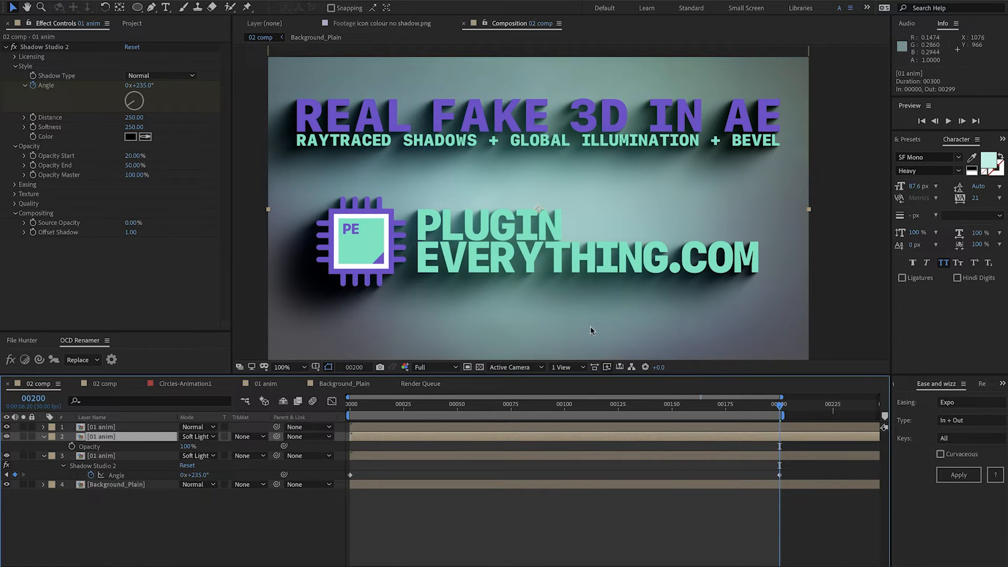
left_click(43, 436)
left_click(43, 446)
key("ctrl+d")
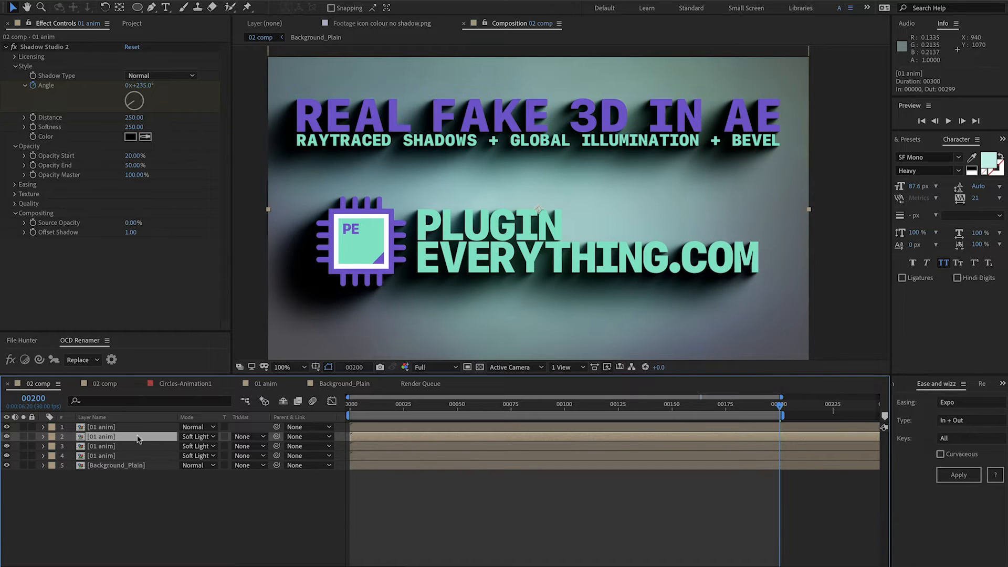
Set the uppermost shadow layer, layer 2, to Normal blending mode and 50% opacity
left_click(195, 437)
left_click(205, 125)
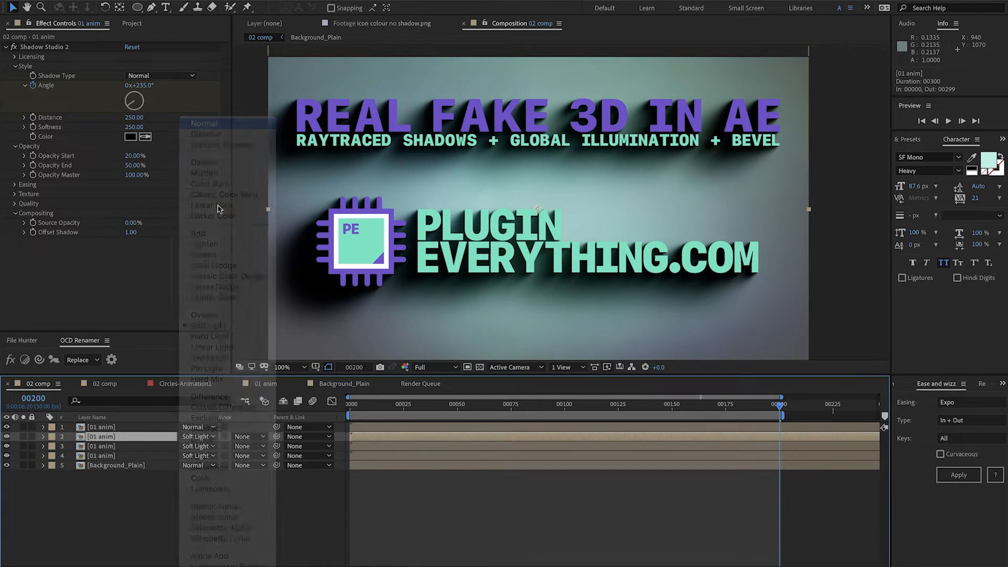
key("t")
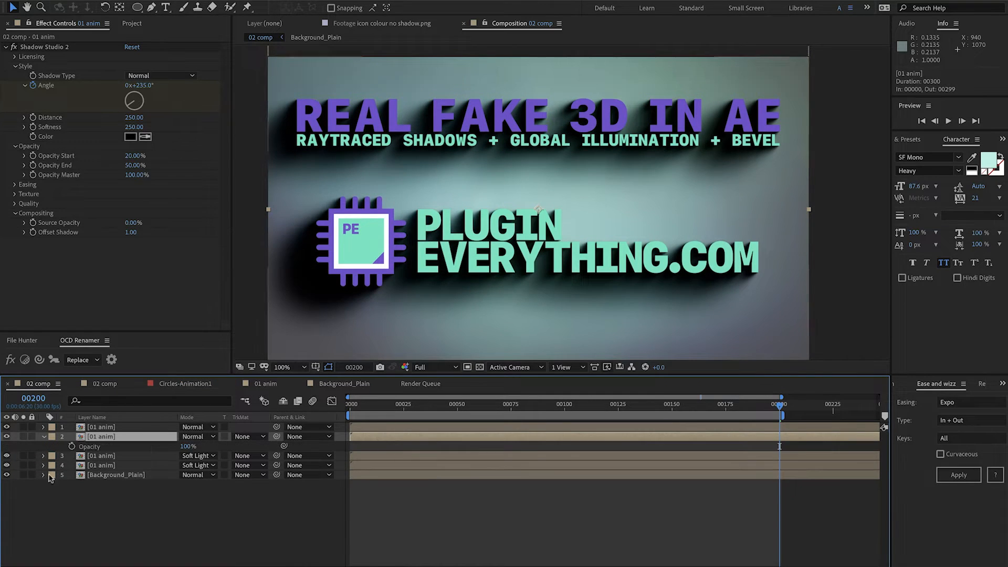
left_click(186, 447)
type("50")
key("Return")
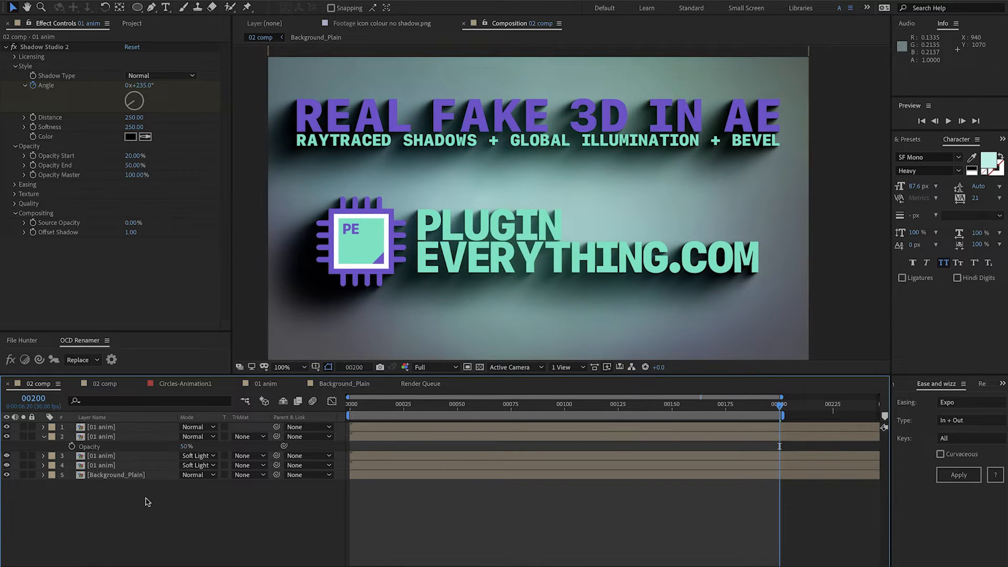
Set the opacity of the Soft Light shadow layer 3 to 50%
left_click(116, 456)
type("t")
type("50")
key("Return")
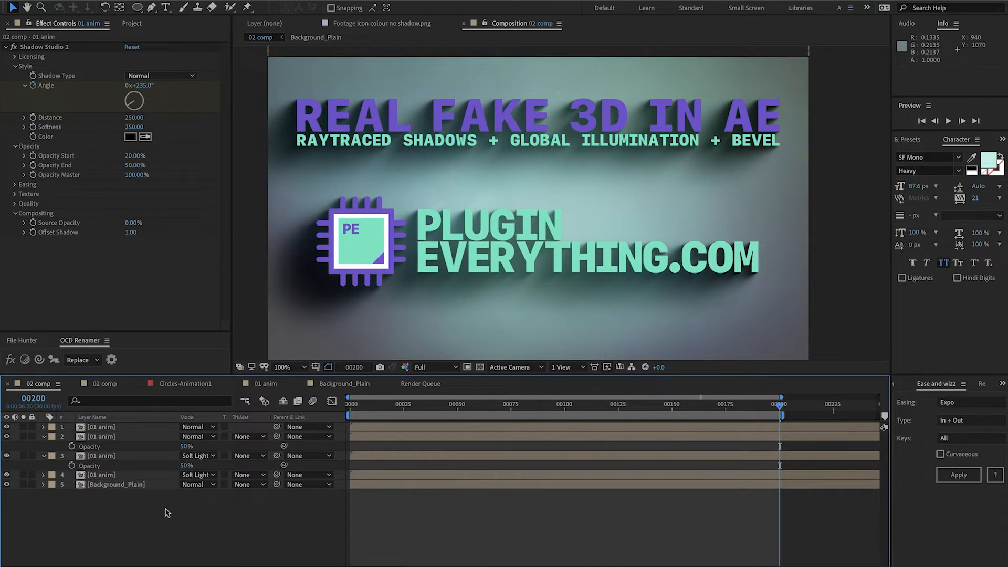
Reveal layer 4's opacity and set the opacity of shadow layers 2 and 3 to 70%
left_click(157, 474)
key("t")
left_click(124, 514)
left_click(138, 474)
left_click(134, 506)
left_click_drag(181, 465, 186, 471)
left_click(184, 446)
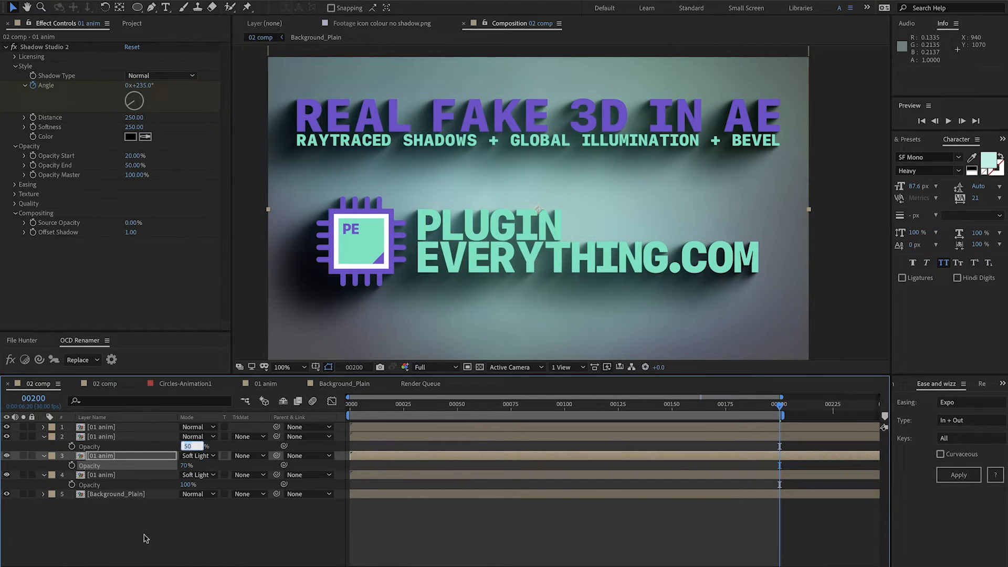
left_click(144, 536)
left_click(183, 446)
type("70")
left_click(150, 523)
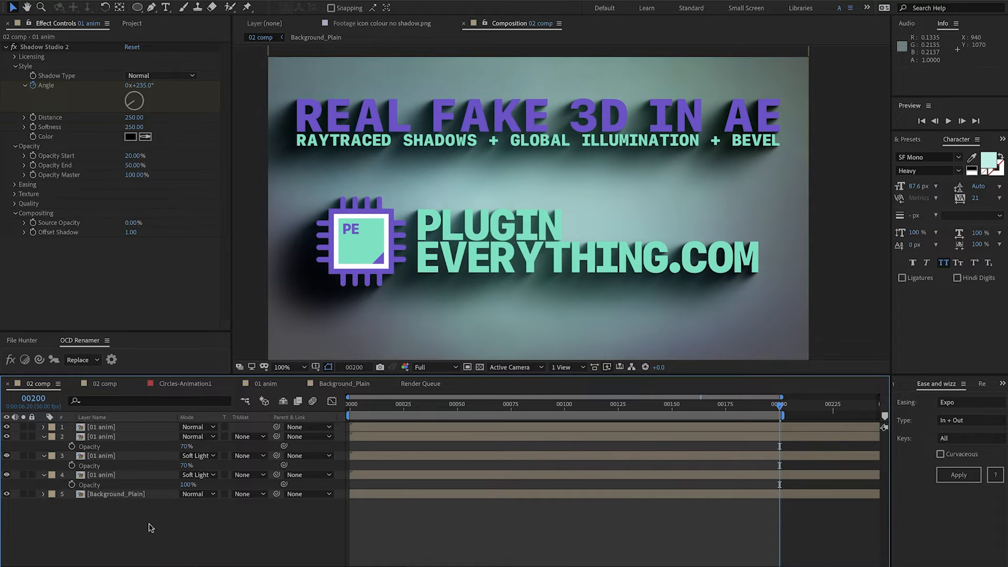
Move the Normal-mode shadow layer below the two Soft Light shadow layers and reduce its opacity to 41%
left_click_drag(103, 437, 105, 493)
left_click(111, 522)
left_click_drag(181, 485, 179, 485)
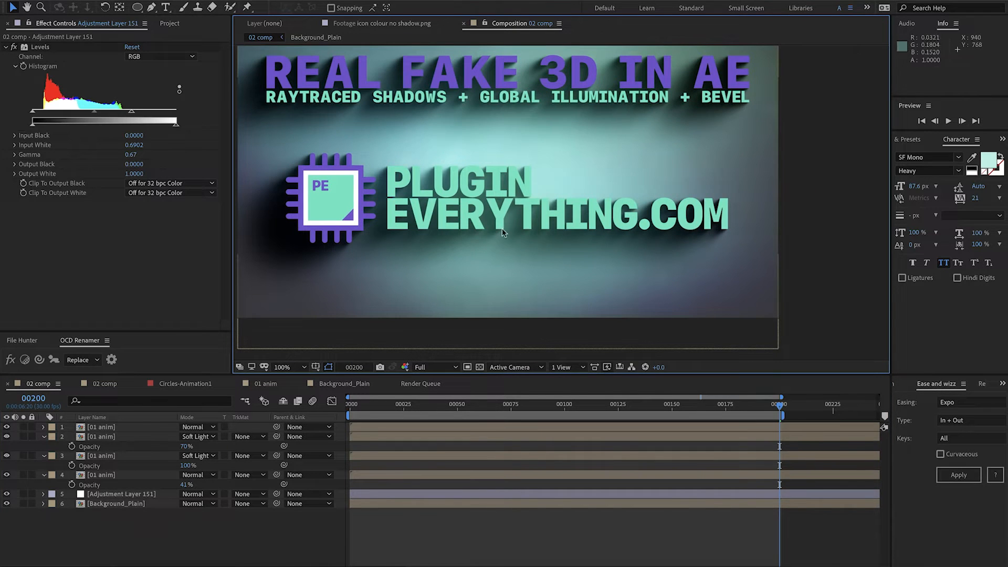
Set the upper Soft Light shadow layer's opacity to 49% and the Normal-mode shadow layer's opacity to 58%
left_click(158, 475)
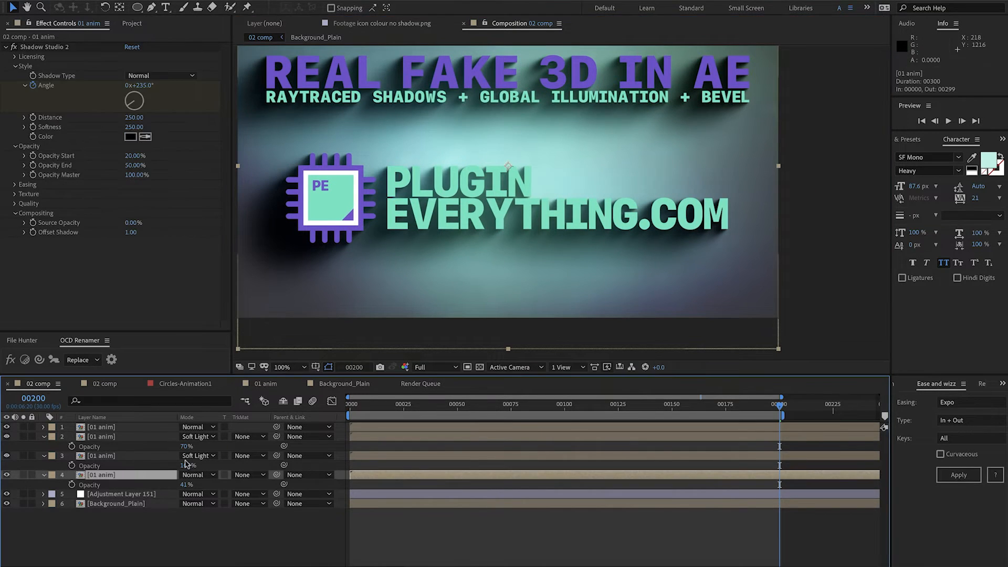
left_click_drag(182, 447, 172, 449)
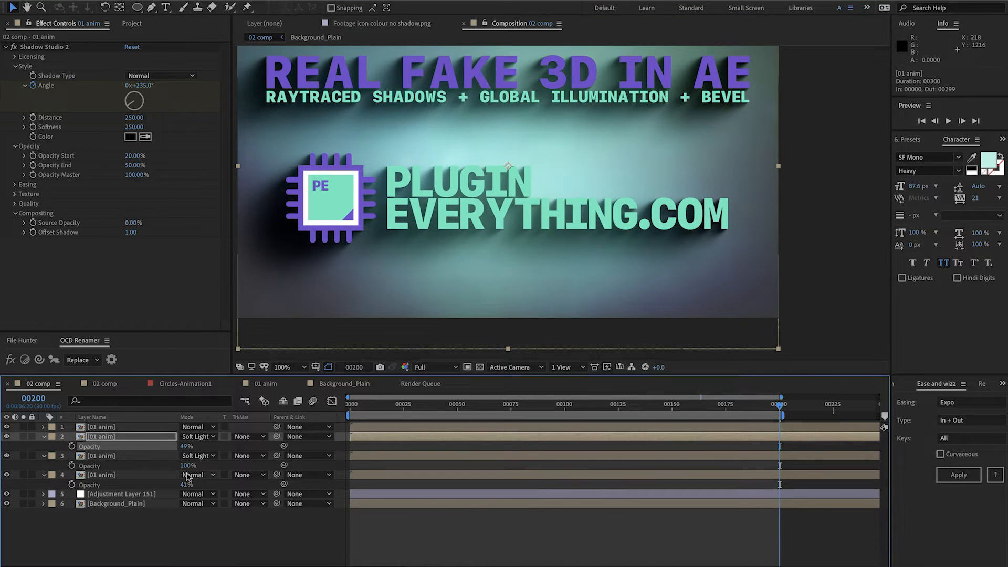
left_click_drag(185, 485, 193, 485)
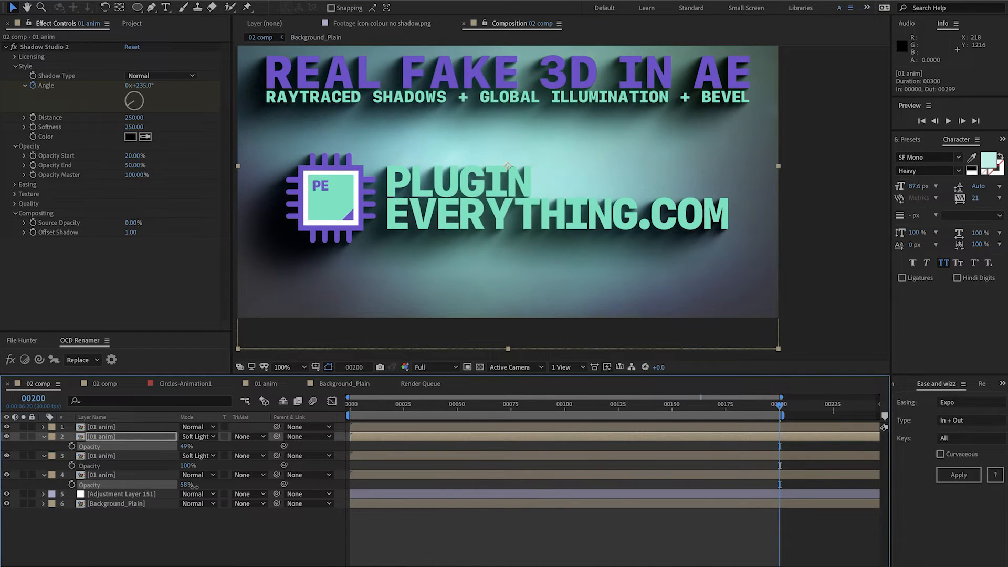
left_click(178, 545)
Create a small square white solid as the top layer in the centre of the composition
left_click_drag(366, 204, 393, 252)
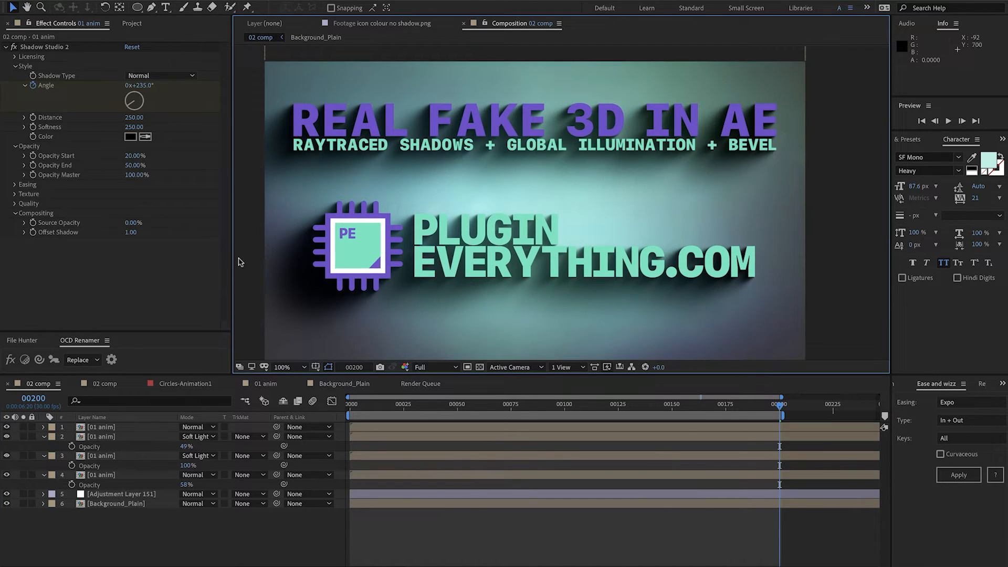
left_click_drag(442, 301, 460, 293)
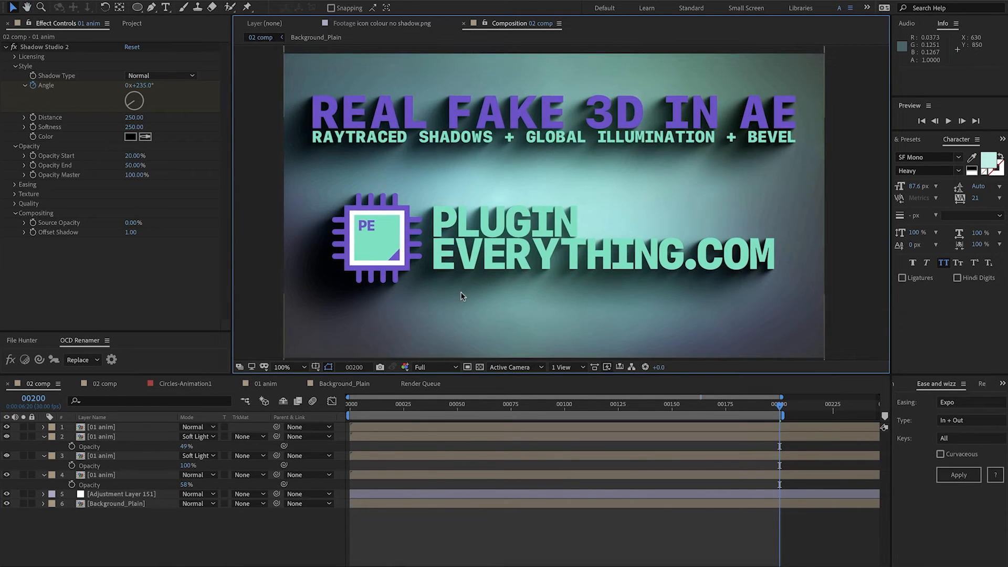
key("ctrl+y")
key("Return")
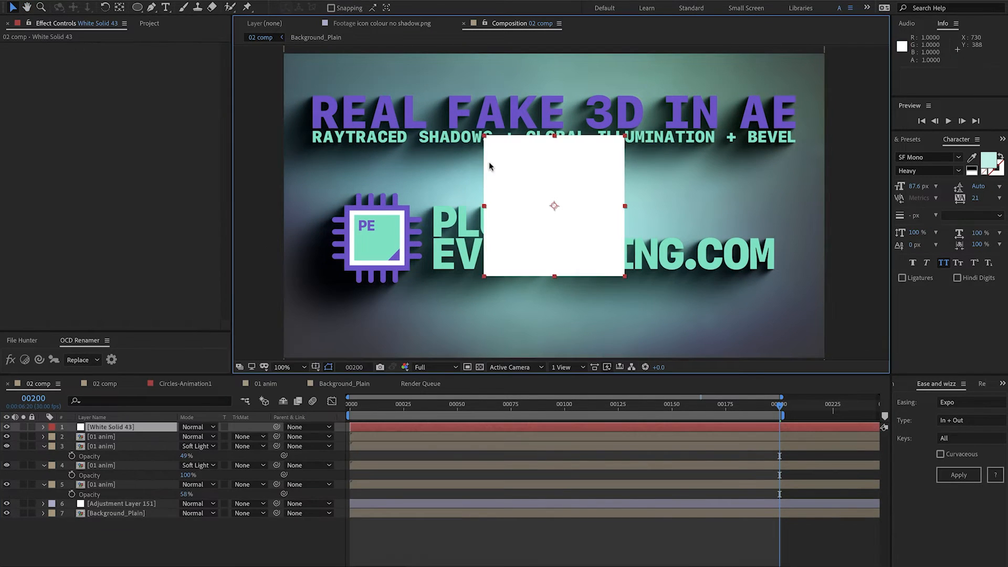
left_click_drag(489, 162, 463, 167)
Add an elliptical mask to the white solid with a 126-pixel feather and -127-pixel expansion
double_click(137, 8)
key("m")
key("m")
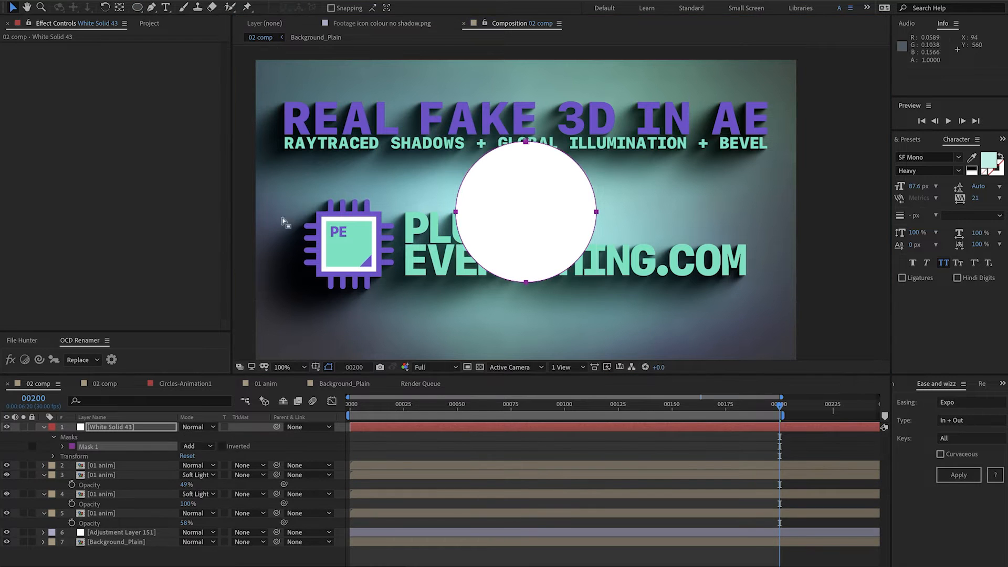
left_click_drag(192, 456, 261, 452)
left_click_drag(184, 475, 115, 479)
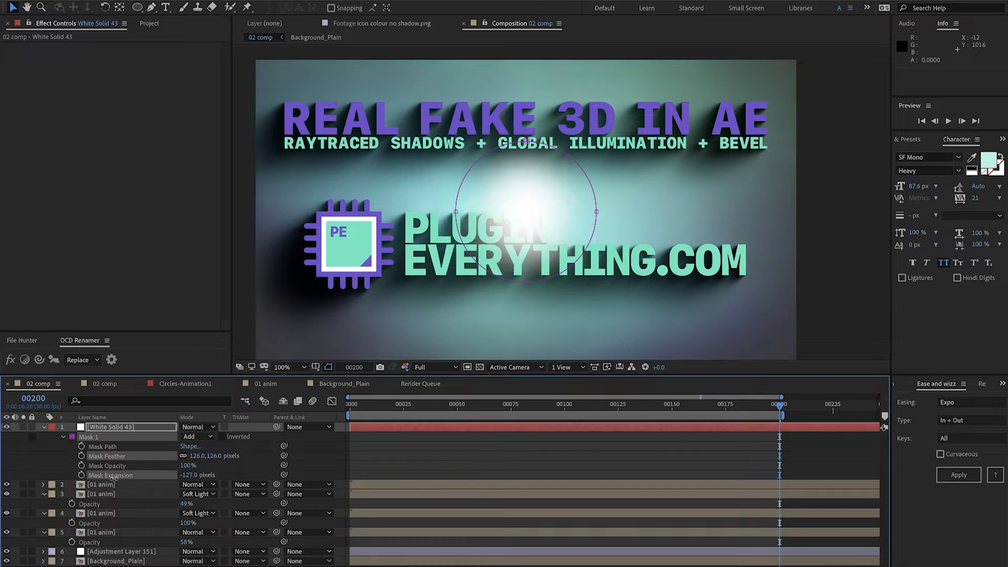
Scale the masked white solid to 289% and move it above the frame's upper edge, to position 960, -340
key("s")
left_click_drag(193, 439, 301, 437)
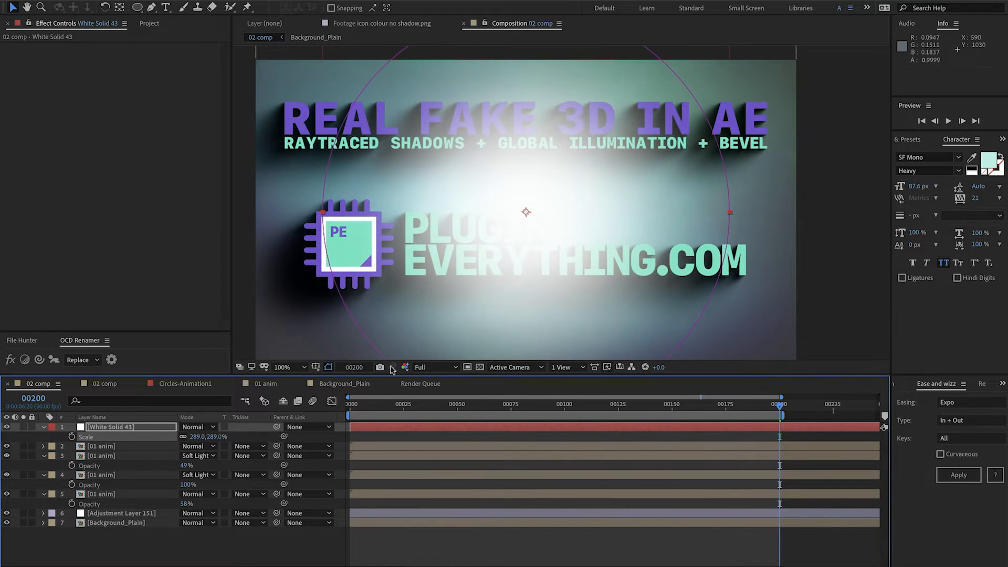
left_click_drag(524, 210, 512, 64)
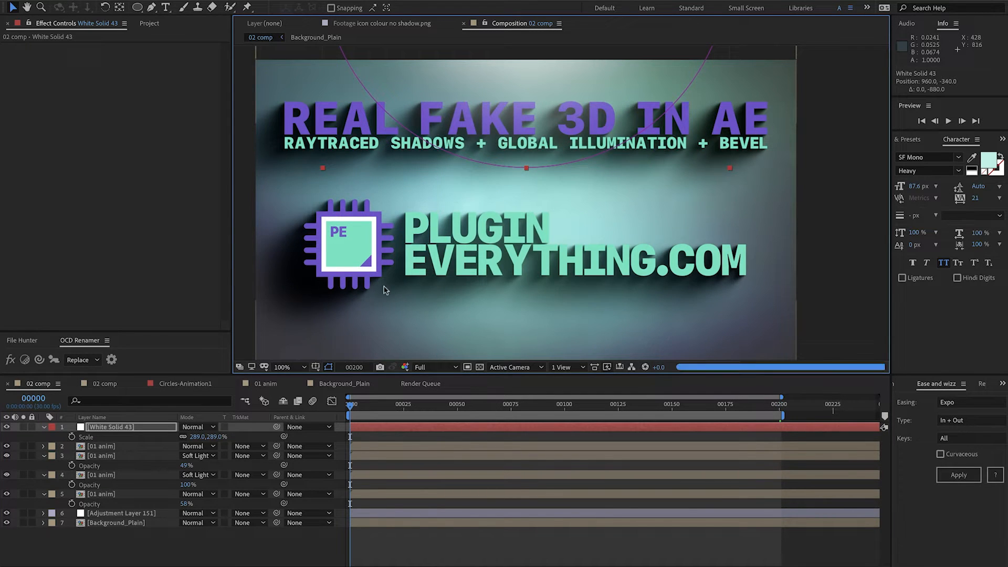
Animate the white solid's position from 960, -340 at frame 0 to 1982, -286 at frame 200
key("Home")
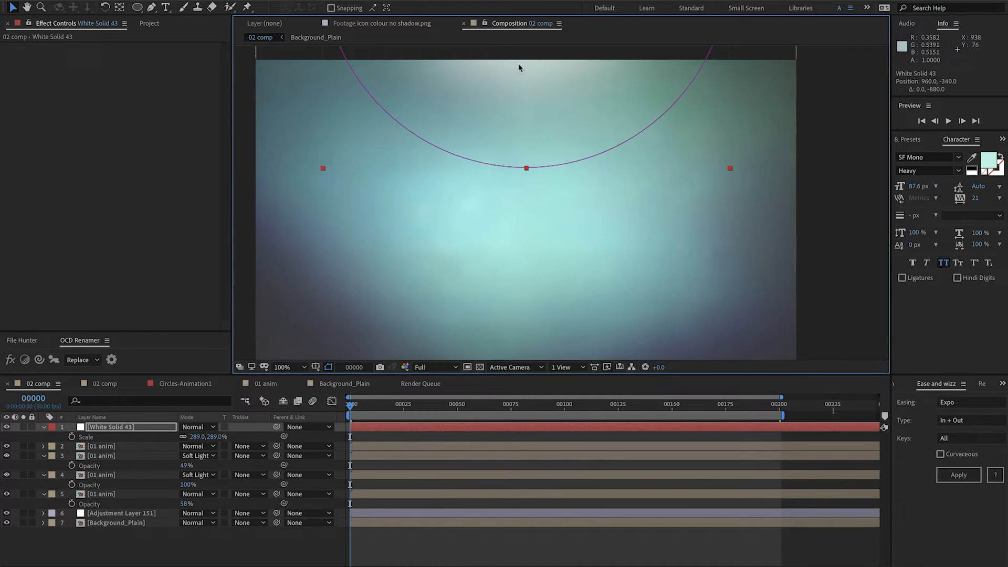
scroll(449, 175, "up", 3)
key("p")
left_click(72, 436)
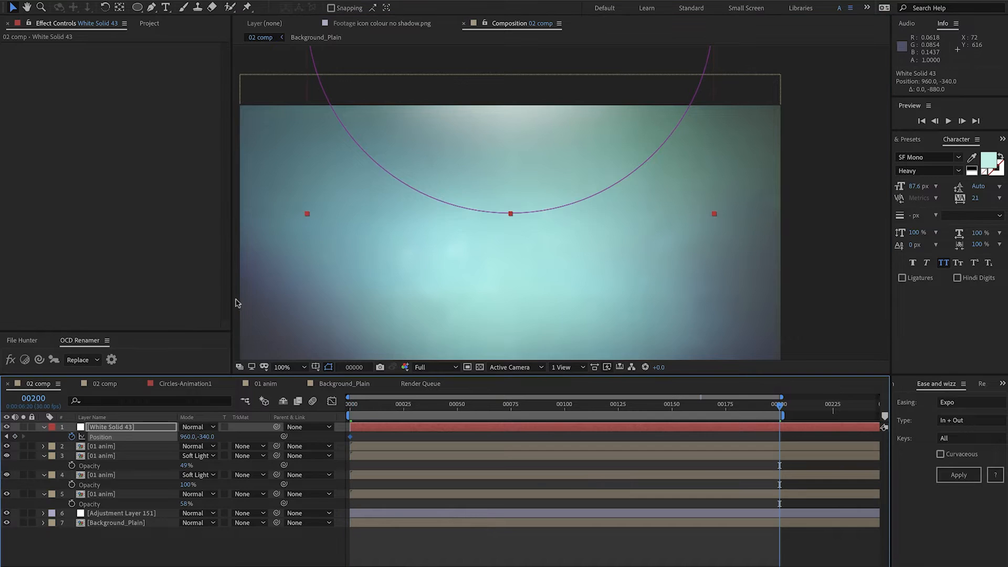
key("shift+End")
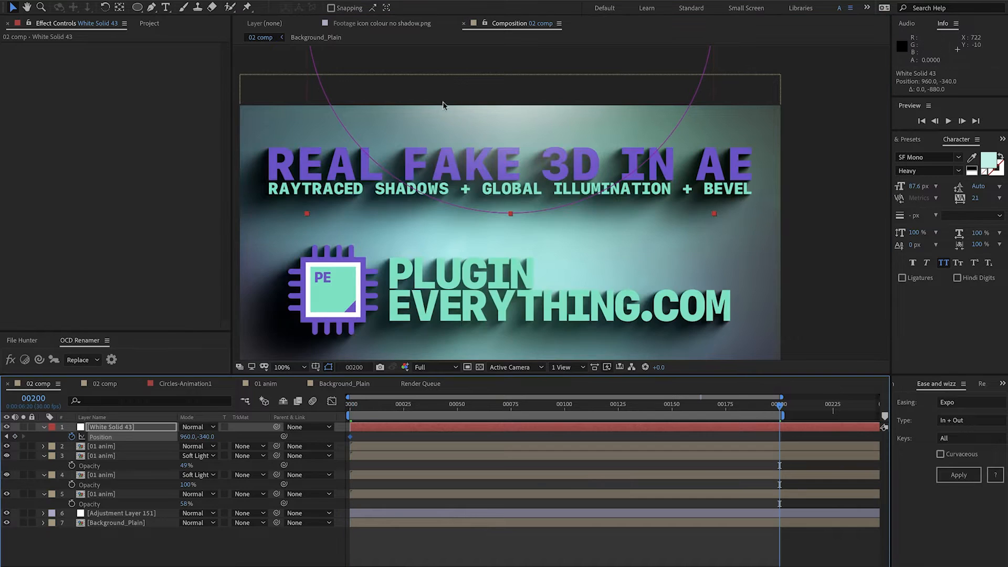
left_click_drag(428, 90, 728, 103)
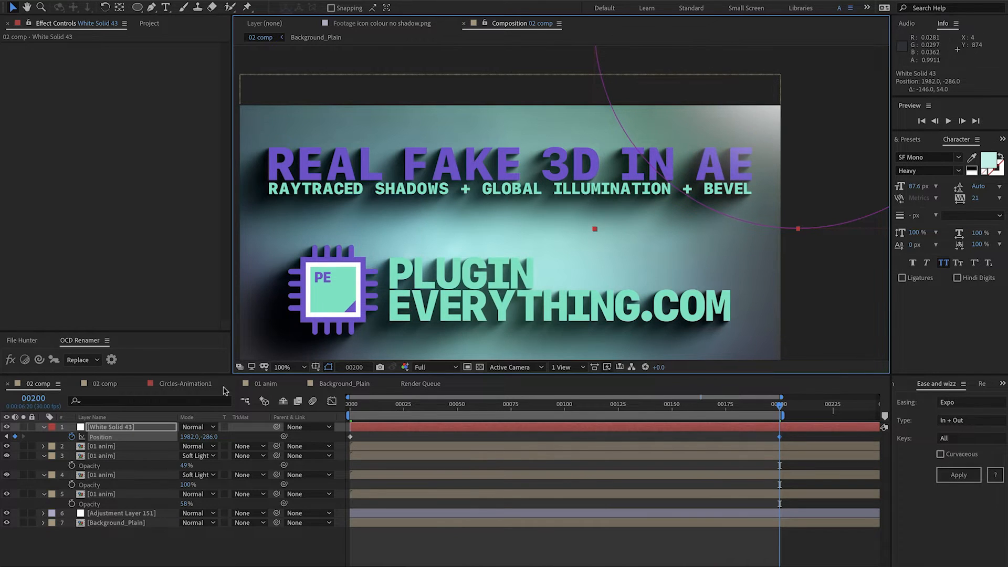
Set the white solid's blending mode to Add and check the light at frame 88
left_click(196, 427)
left_click(199, 232)
left_click(539, 407)
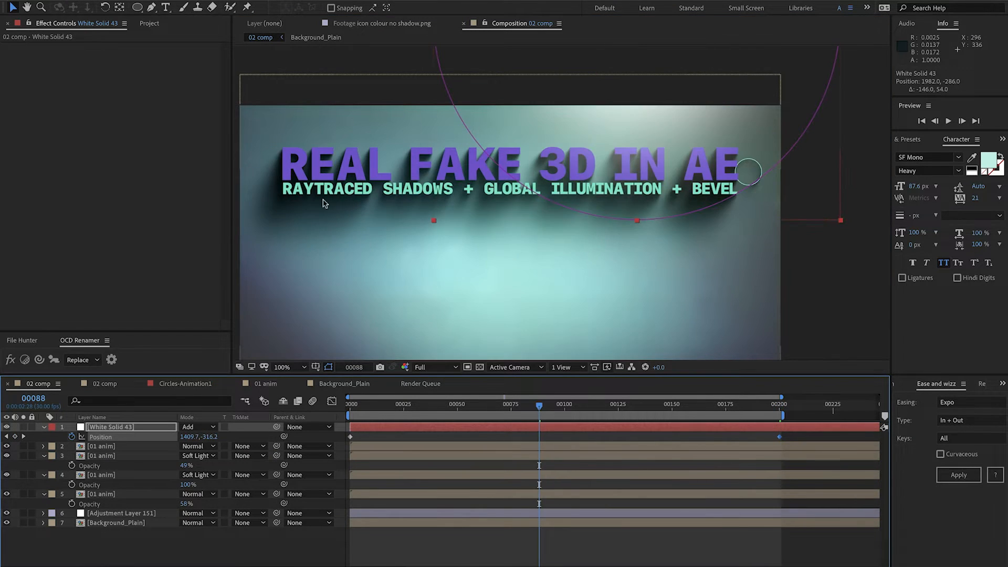
Apply a Fill effect to the white solid and set its colour to orange
key("ctrl+space")
type("fill")
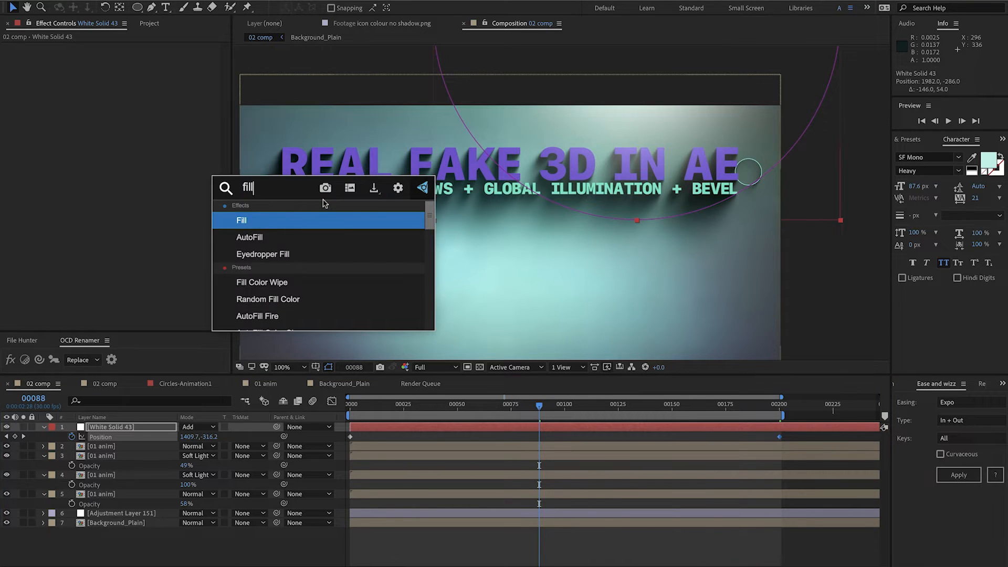
key("Return")
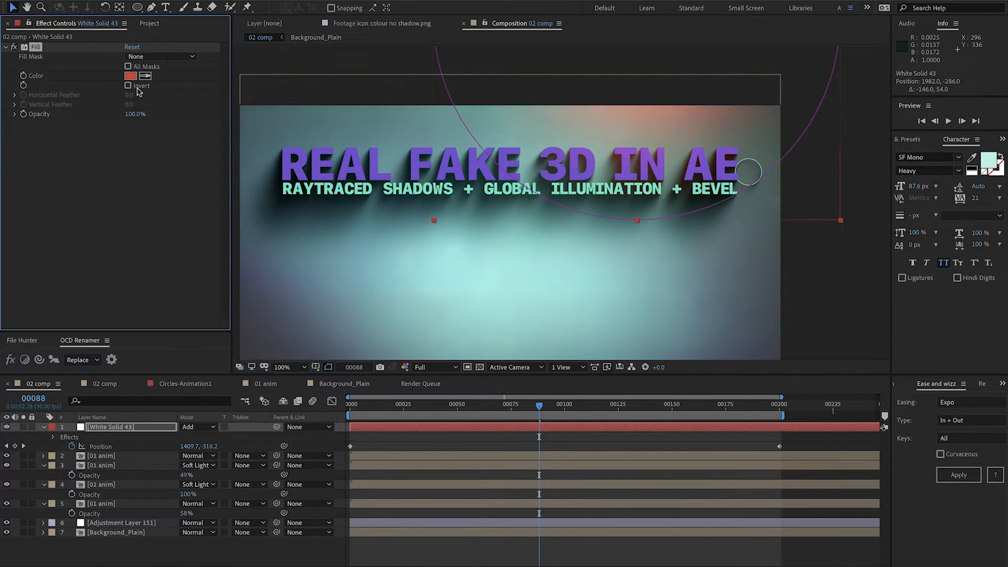
left_click(132, 79)
left_click_drag(179, 435, 178, 449)
key("Return")
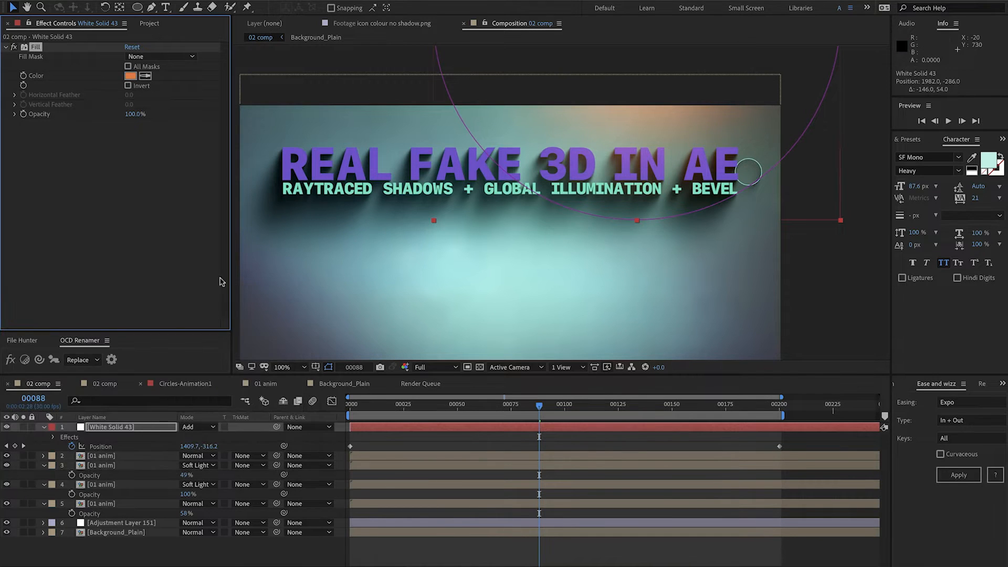
Apply an Exposure effect to the white solid and set its master exposure to 2.00
key("ctrl+space")
type("expo")
key("Return")
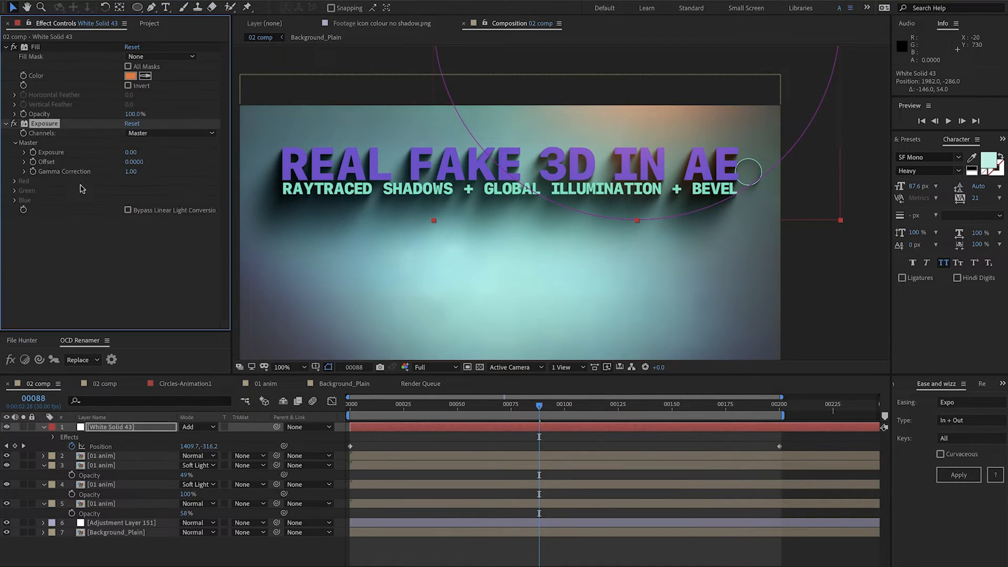
type("1")
left_click(117, 245)
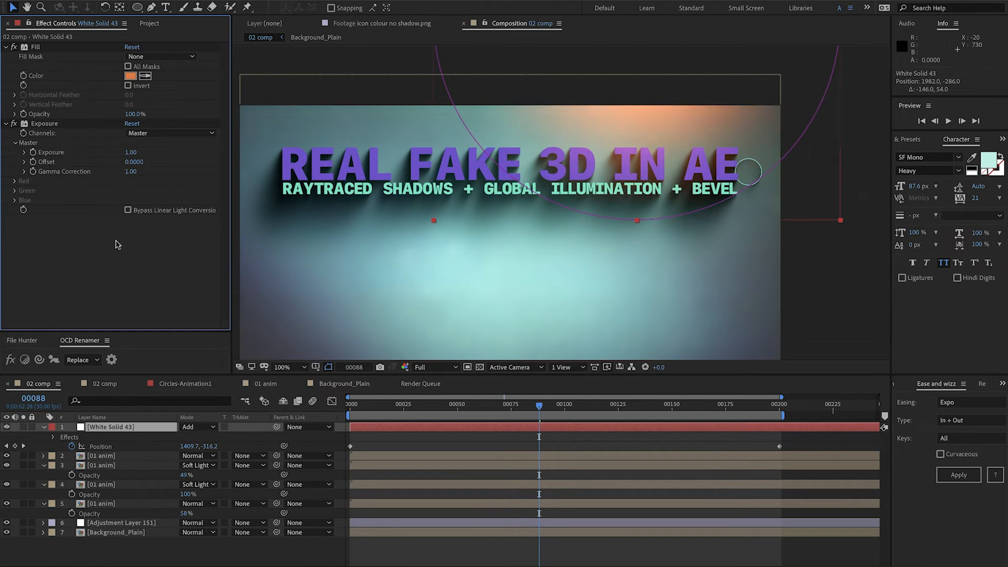
type("2")
key("Return")
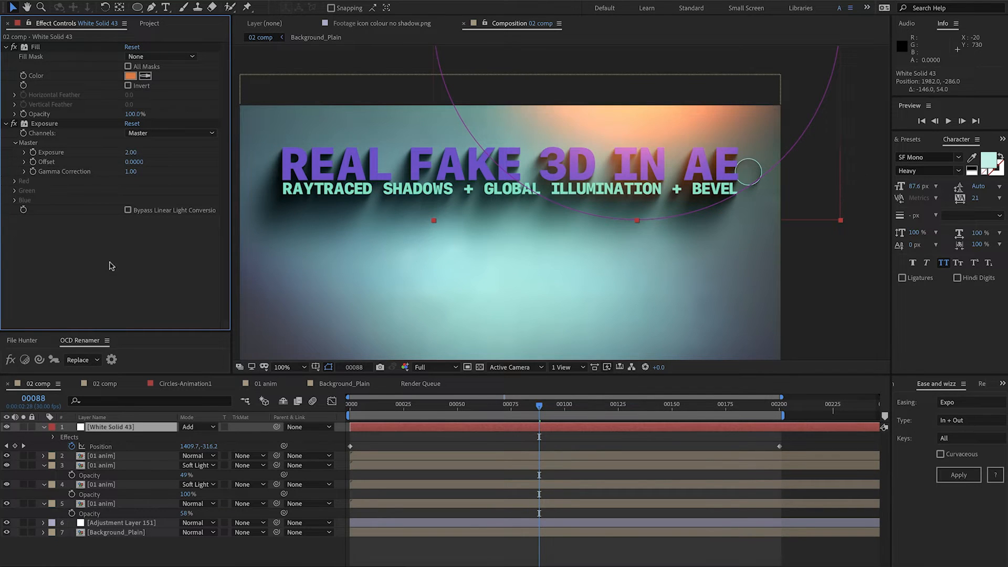
Try a mask feather of 171 pixels on the white solid
key("m")
key("m")
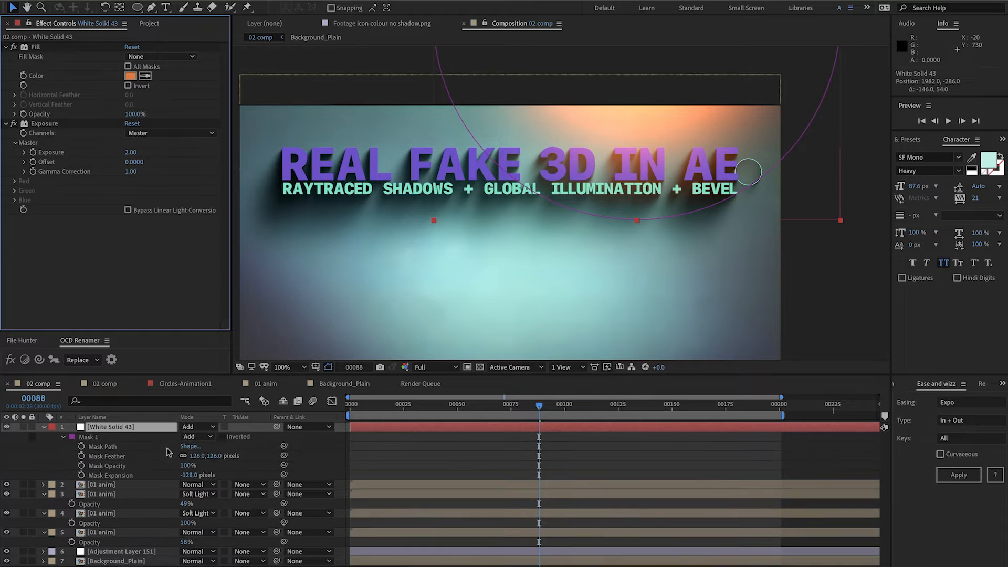
left_click_drag(196, 456, 219, 456)
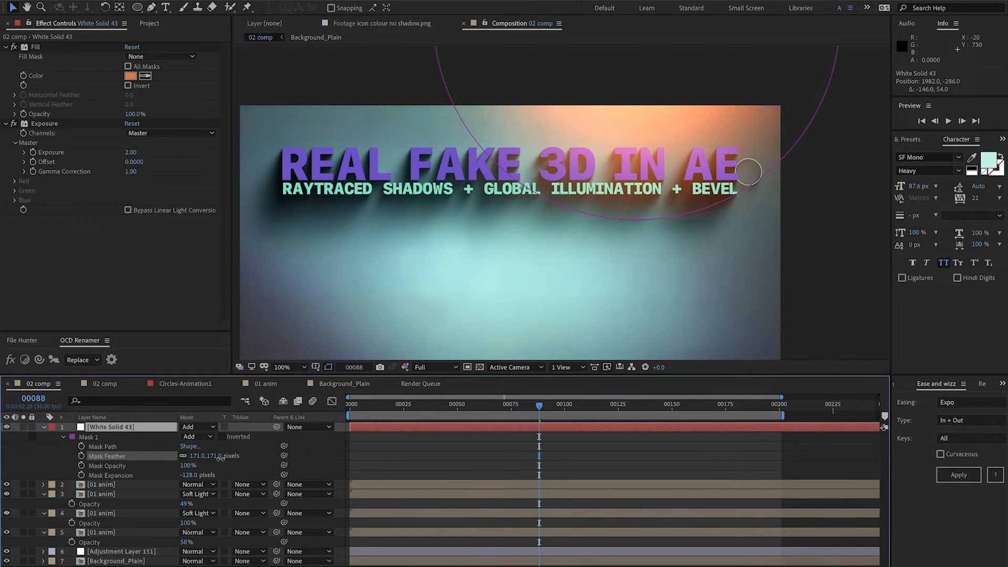
Scale the white solid to 361% and apply a Tint effect with a 20% tint amount
key("s")
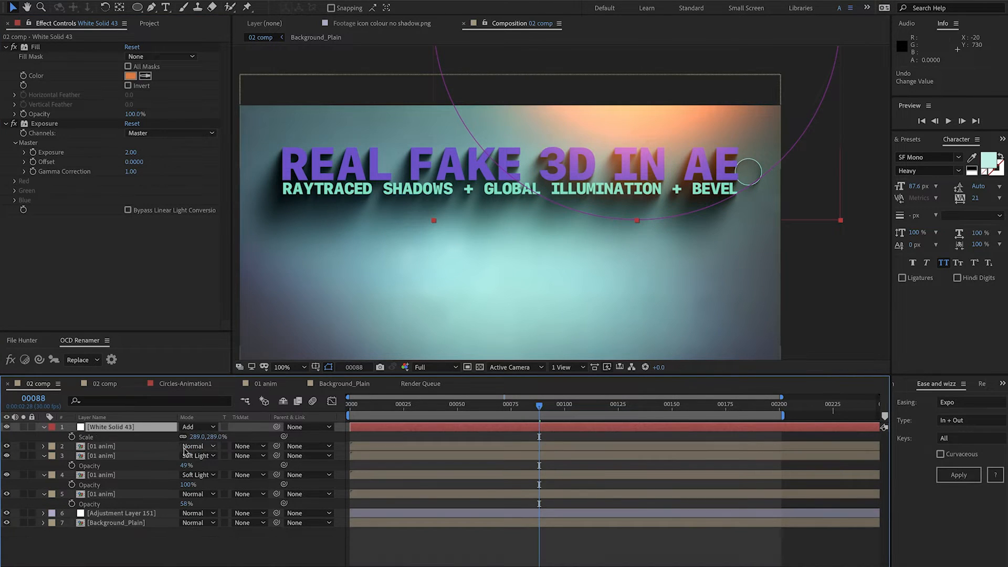
left_click_drag(193, 440, 235, 444)
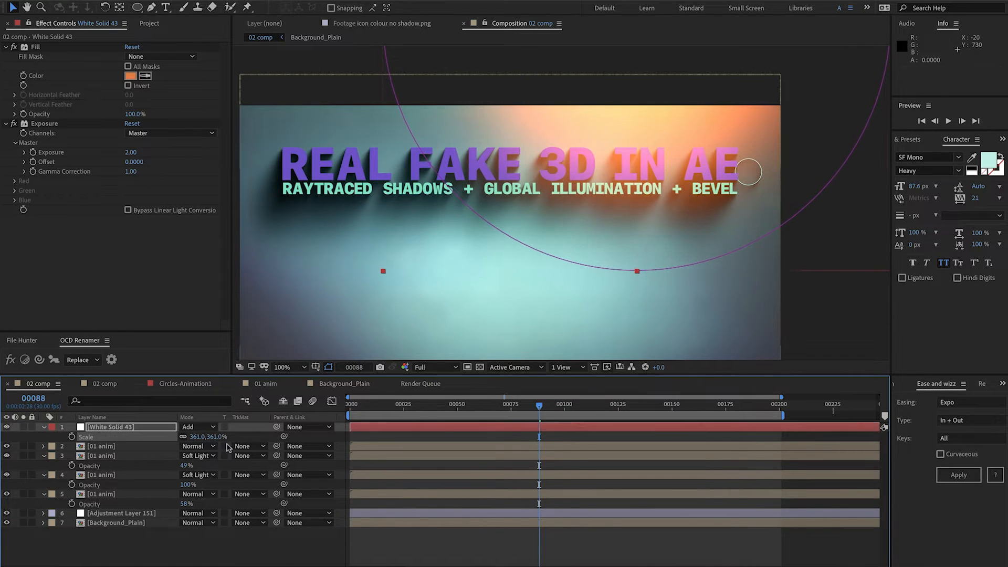
key("ctrl+space")
type("tin")
key("Return")
left_click(135, 247)
type("20.0")
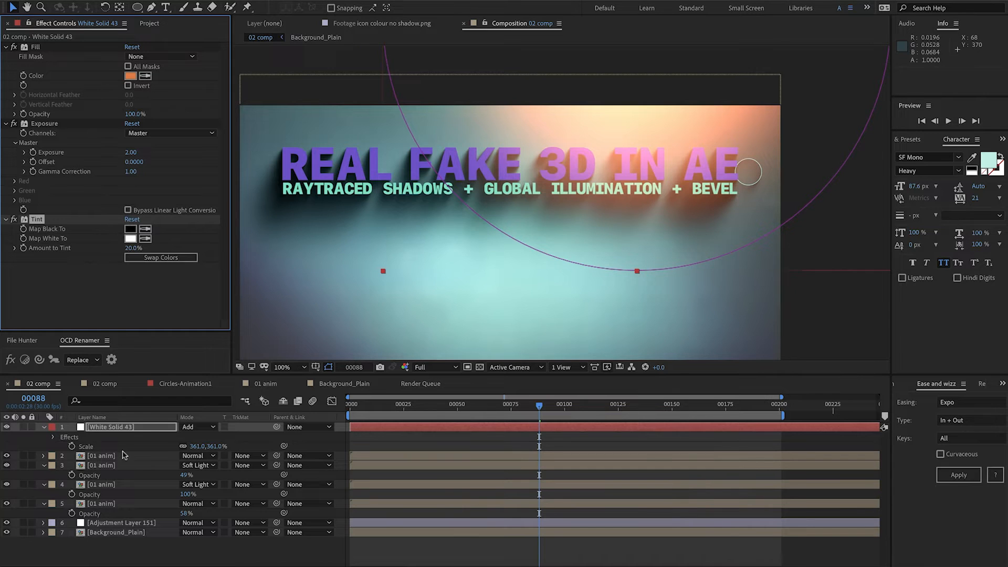
Set the white solid's opacity to 70% and scrub through the animation from the first frame to check the moving light
type("t")
left_click(189, 436)
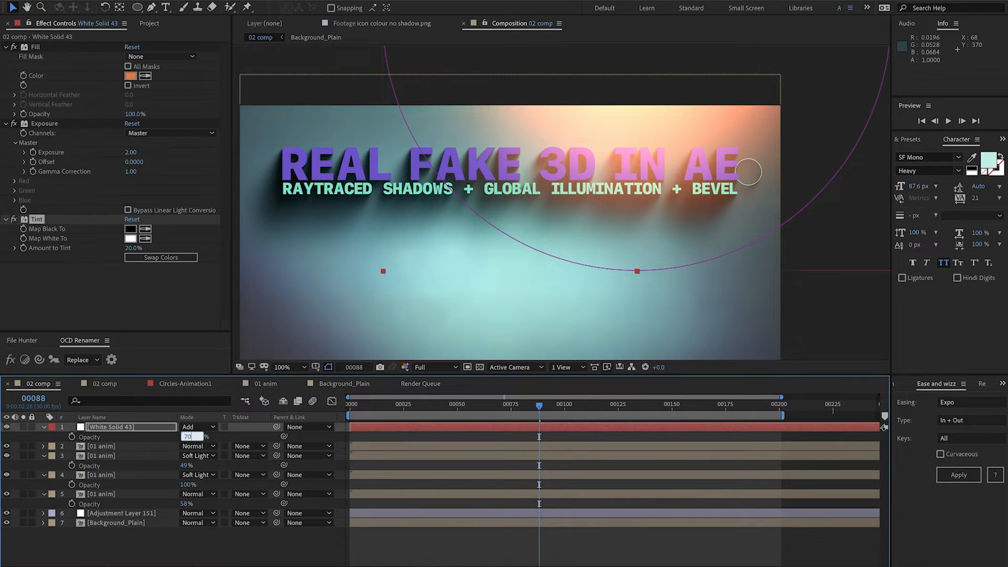
key("Return")
left_click_drag(405, 210, 449, 176)
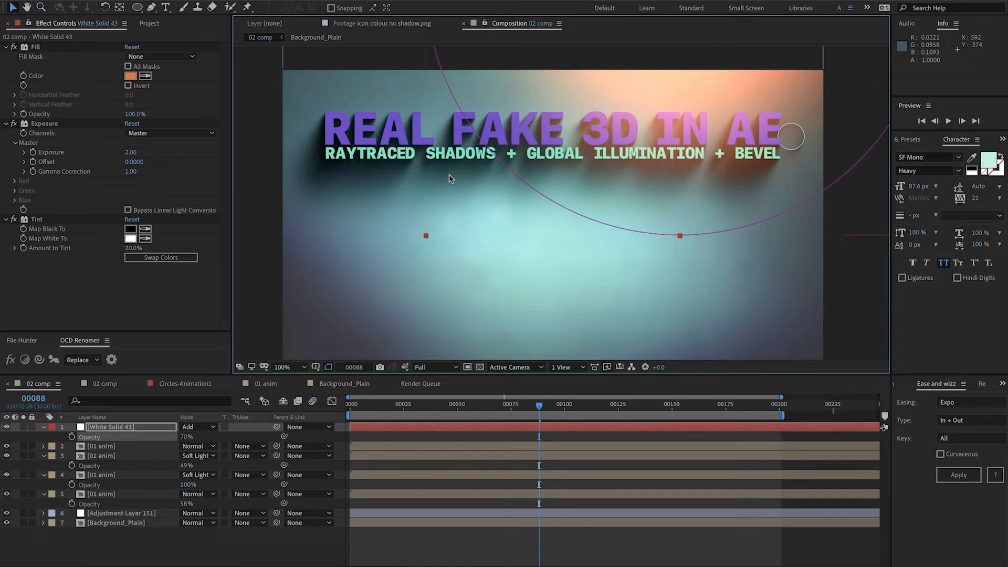
key("Home")
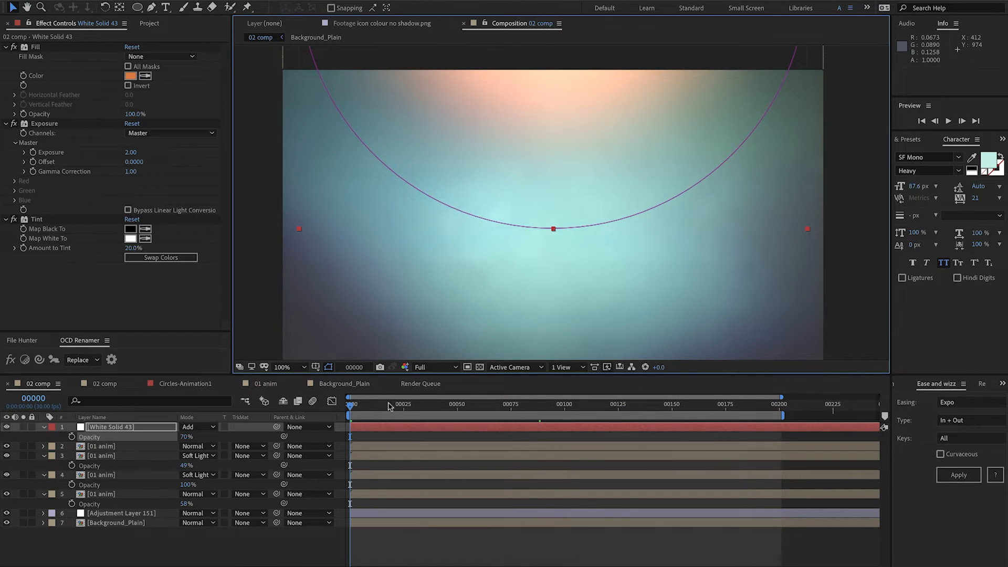
left_click_drag(389, 406, 740, 407)
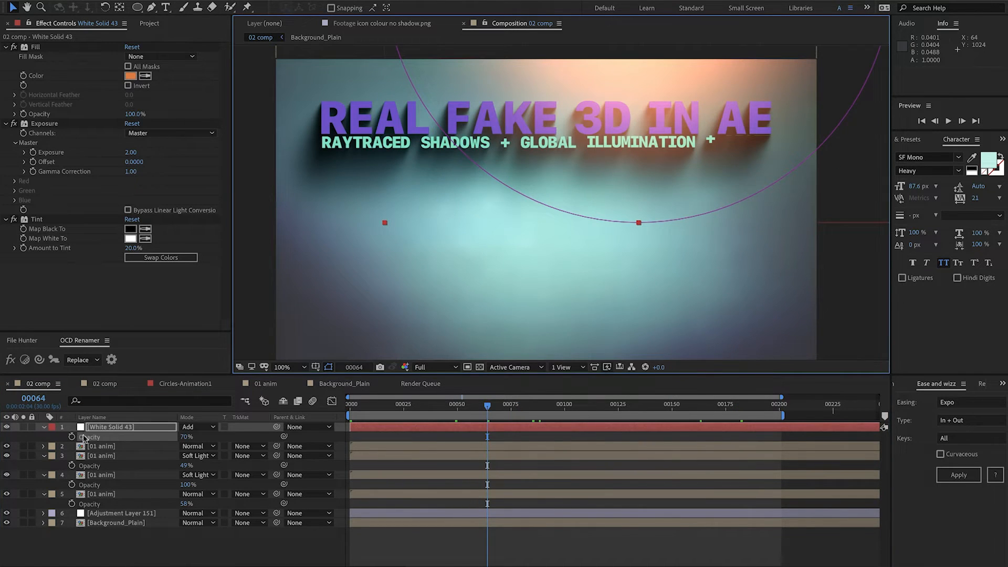
Collapse the properties of all layers, deselect them and go to frame 104
left_click(99, 429)
key("ctrl+a")
left_click(44, 427)
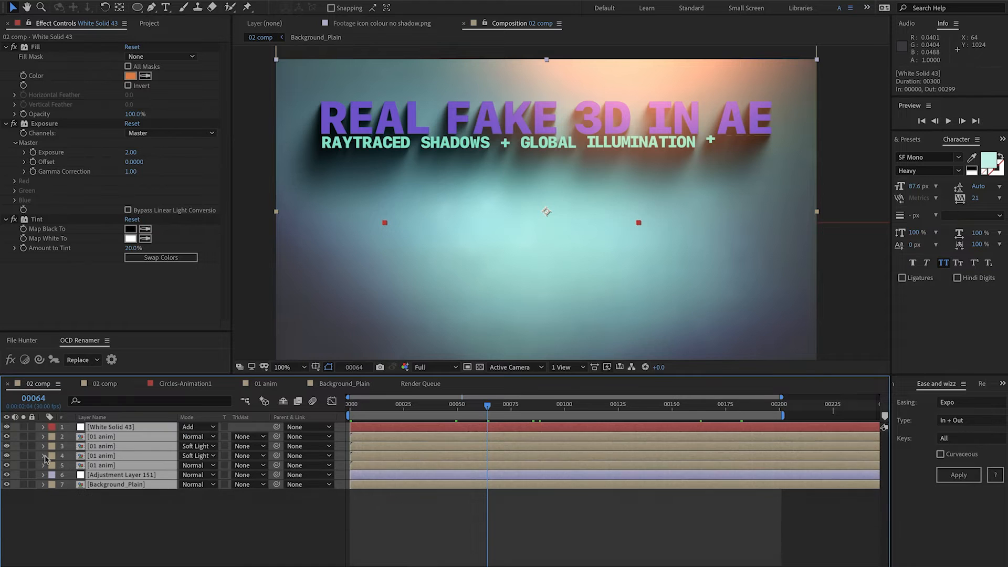
key("ctrl+shift+a")
left_click(572, 408)
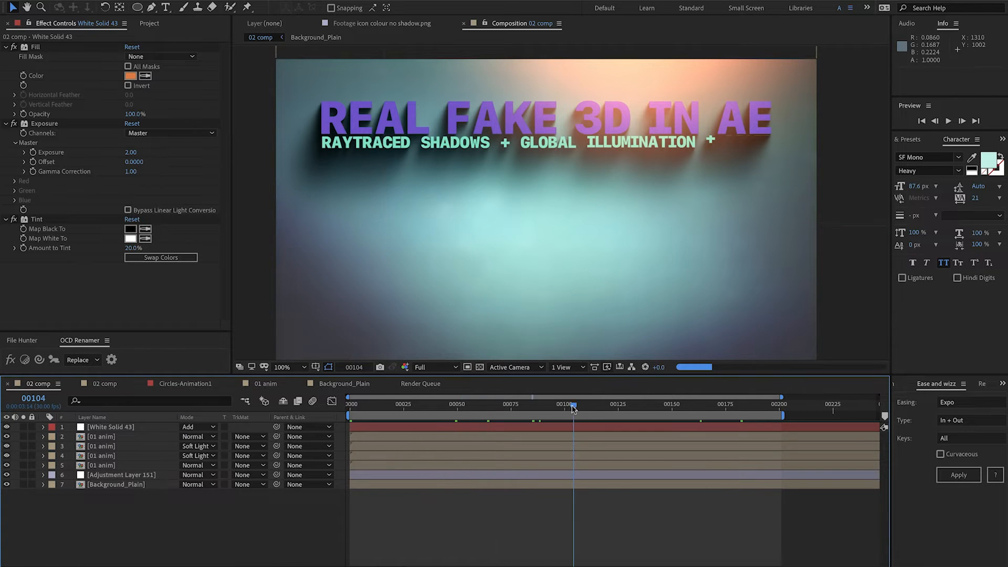
Rename the three shadow layers and the adjustment layer after their applied effects with OCD Renamer
left_click(110, 437)
left_click(110, 446)
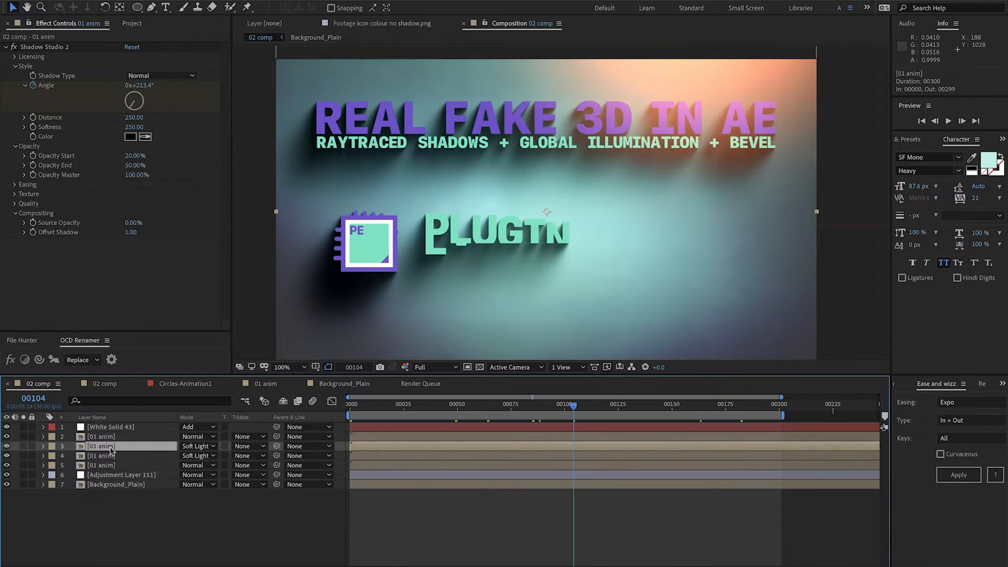
left_click(105, 465, "shift")
left_click(104, 475, "shift")
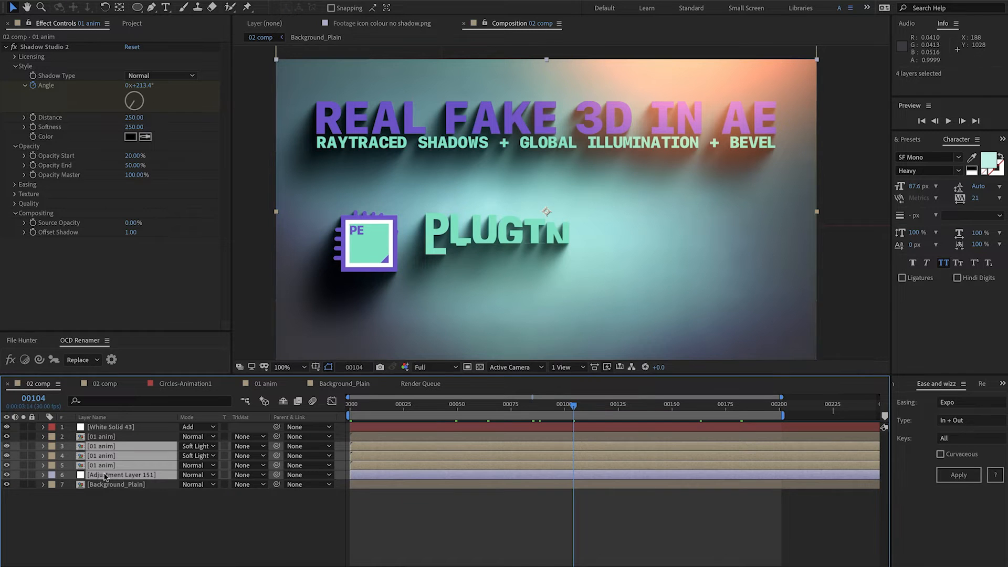
left_click(10, 360)
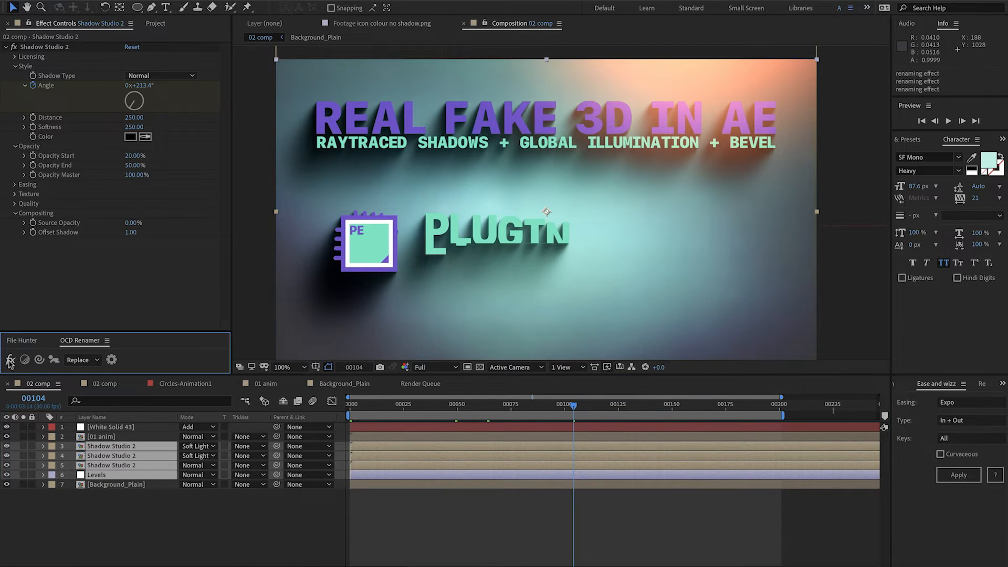
Rename the remaining 01 anim layer as text
left_click(94, 508)
left_click(112, 438)
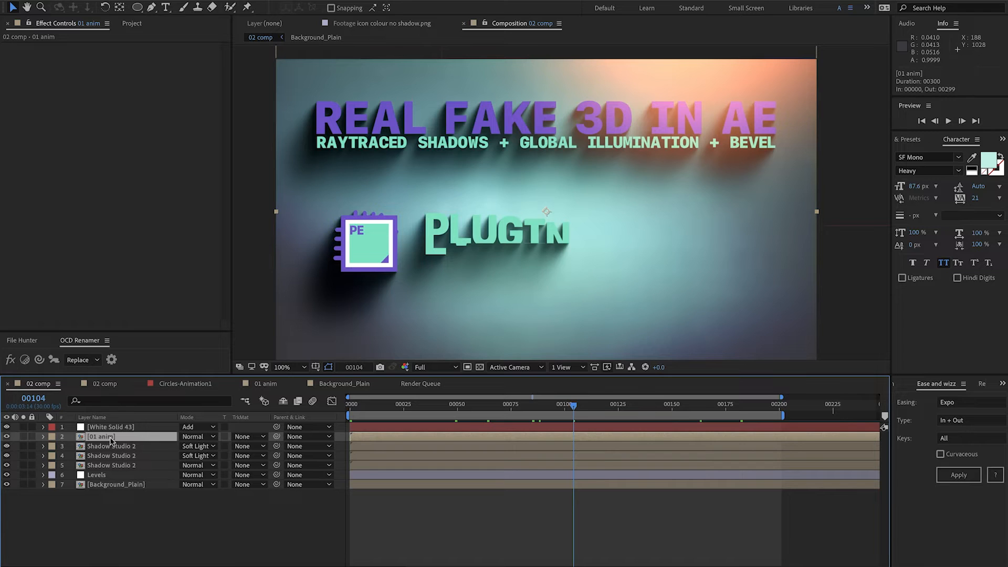
key("Return")
type("text")
key("Return")
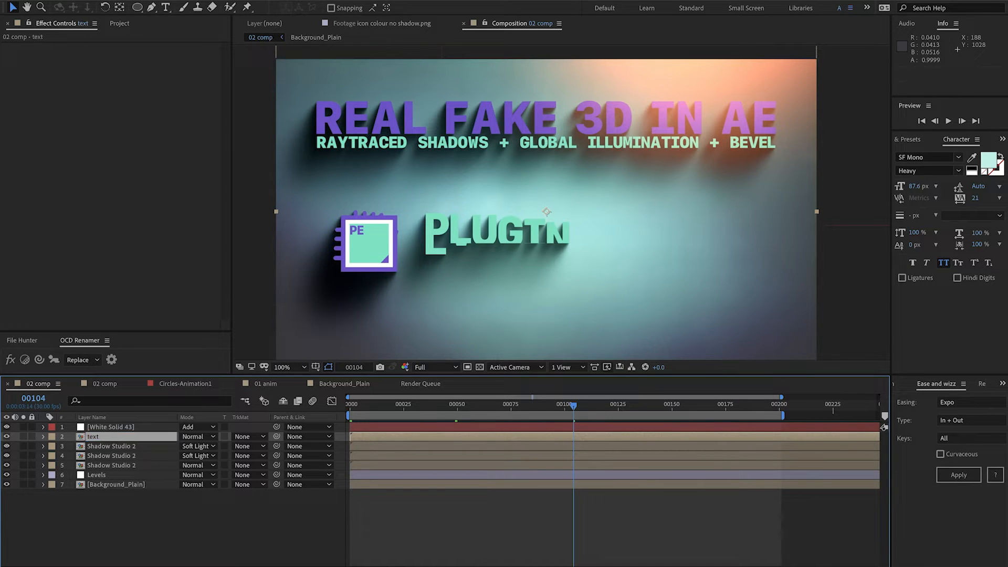
Duplicate the text layer twice and give text 2 an Alpha Inverted Matte from text 3
key("ctrl+d")
key("ctrl+d")
left_click(112, 446)
left_click(257, 446)
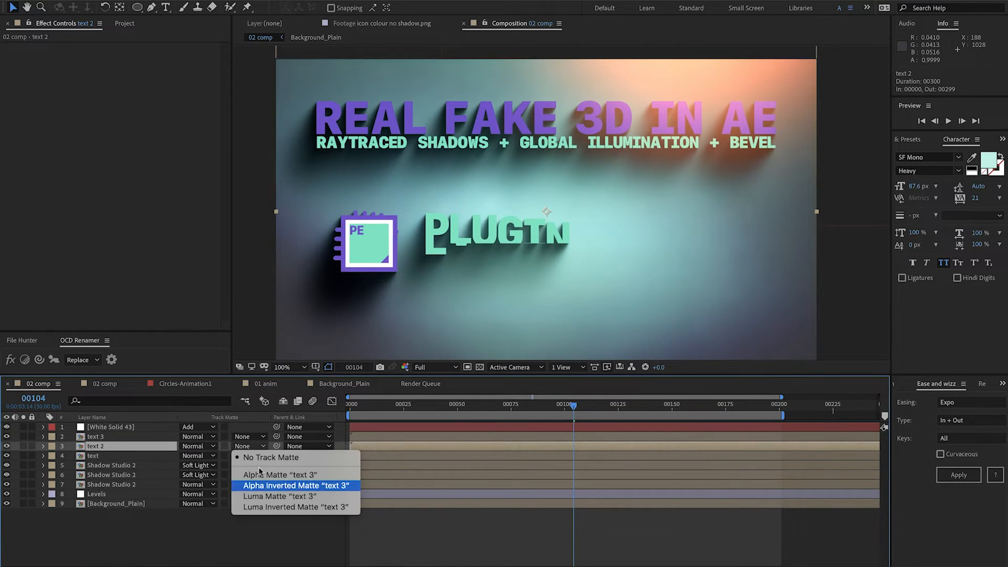
left_click(283, 485)
Solo the text 2 layer, raise the viewer exposure to +6.5 and inspect the letter outlines at 400%
left_click(23, 445)
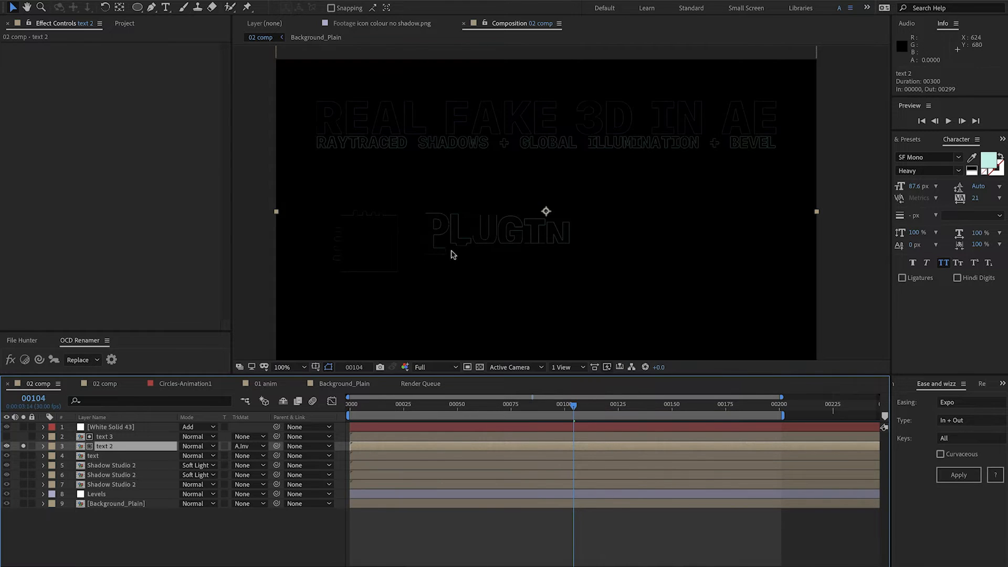
left_click_drag(528, 205, 478, 243)
left_click_drag(658, 367, 697, 370)
left_click_drag(655, 198, 634, 209)
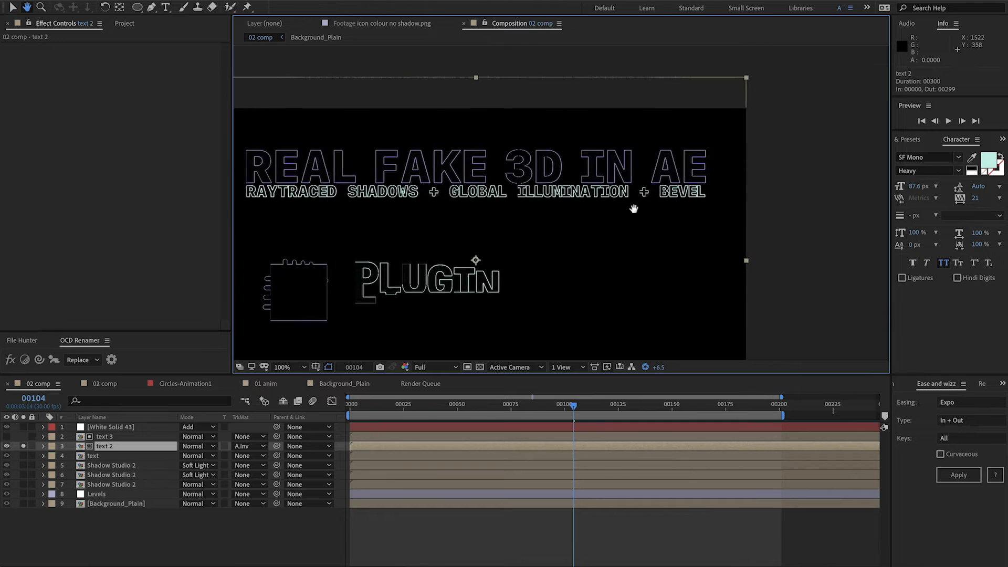
scroll(633, 209, "up", 4)
left_click_drag(429, 216, 429, 209)
Nudge the text 3 matte layer down and left to position 958.5, 542.0 and reset the viewer exposure to +0.0
left_click(132, 436)
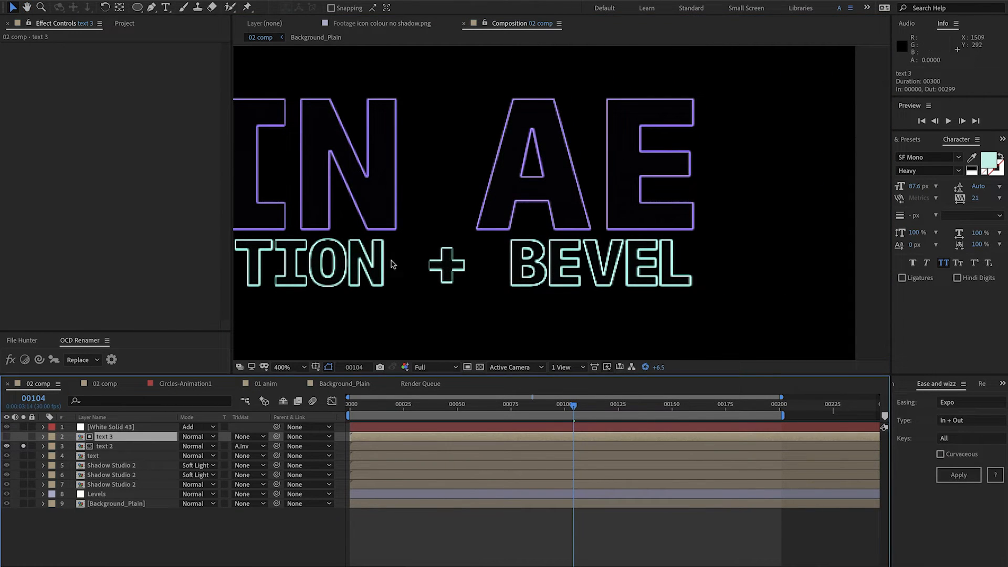
left_click_drag(353, 238, 527, 224)
key("p")
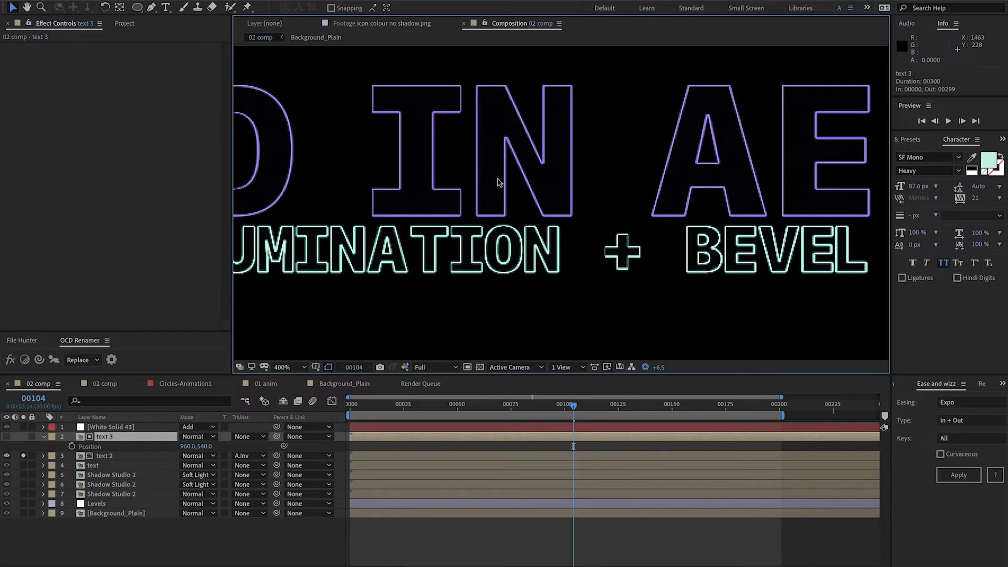
scroll(498, 181, "right", 3)
key("Up")
key("Up")
key("Right")
key("Right")
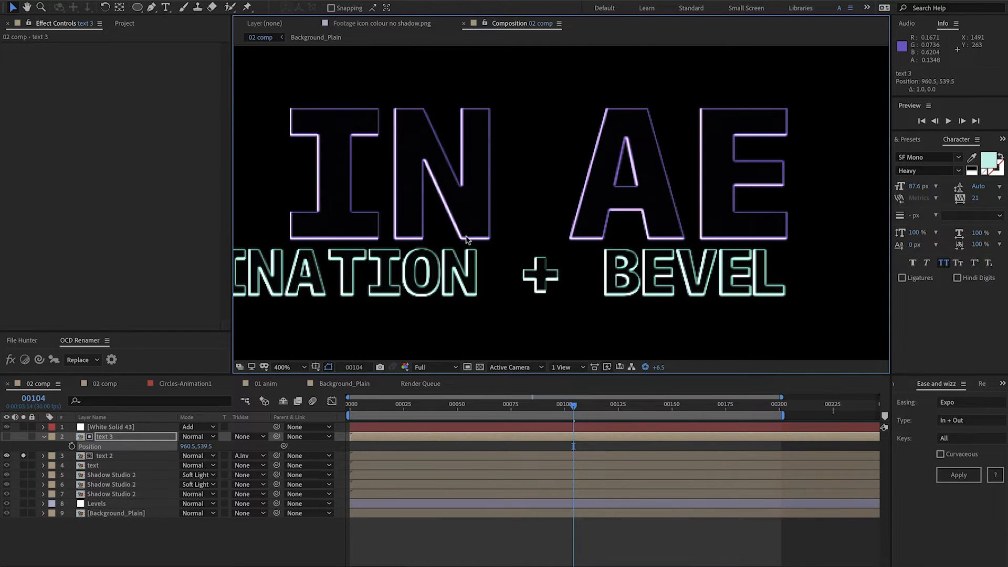
key("Left")
key("Left")
key("Left")
key("Left")
key("Down")
key("Down")
key("Down")
key("Down")
key("Down")
key("Down")
key("Left")
key("Left")
key("Down")
key("Down")
key("Down")
key("Down")
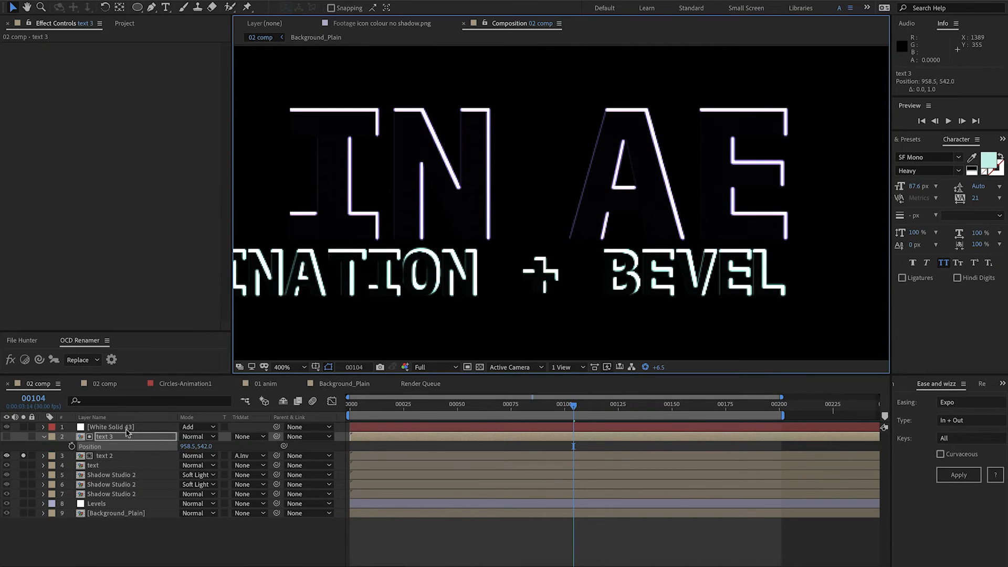
key("Left")
key("Left")
left_click(645, 367)
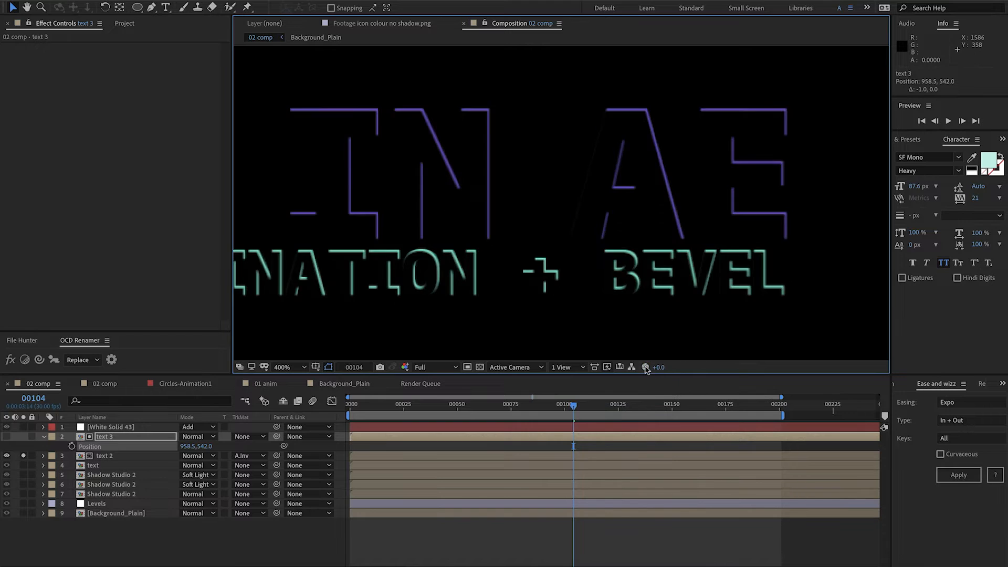
Nudge the text 3 matte layer to position 959.5, 541.0 and add its first Position keyframe at frame 0
key("Right")
key("Up")
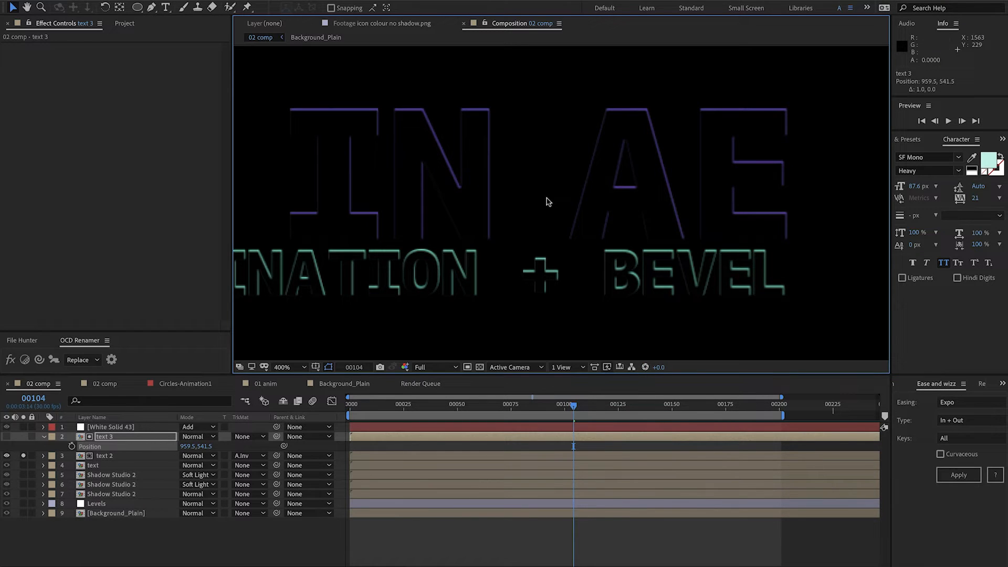
scroll(443, 278, "down", 2)
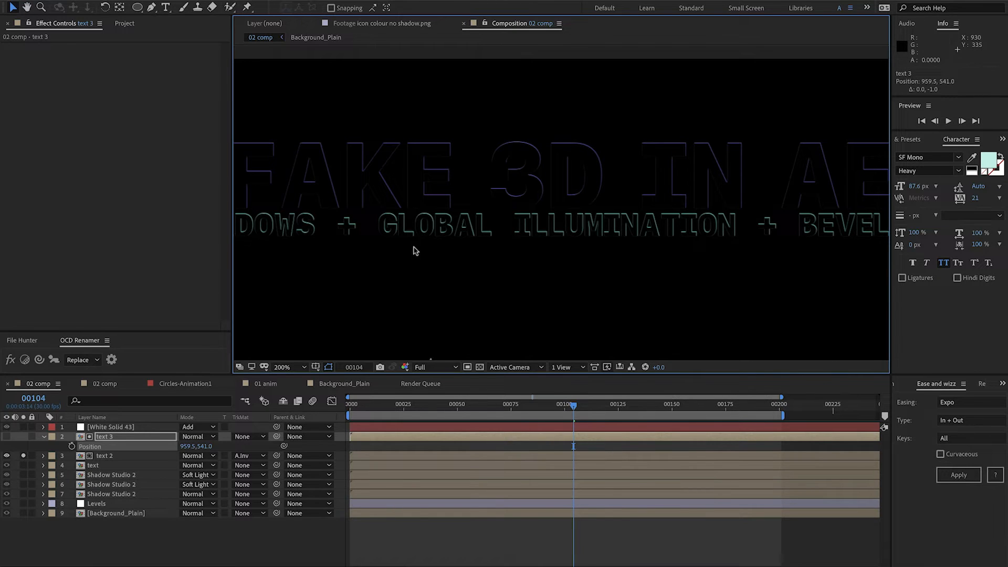
key("p")
key("p")
key("Home")
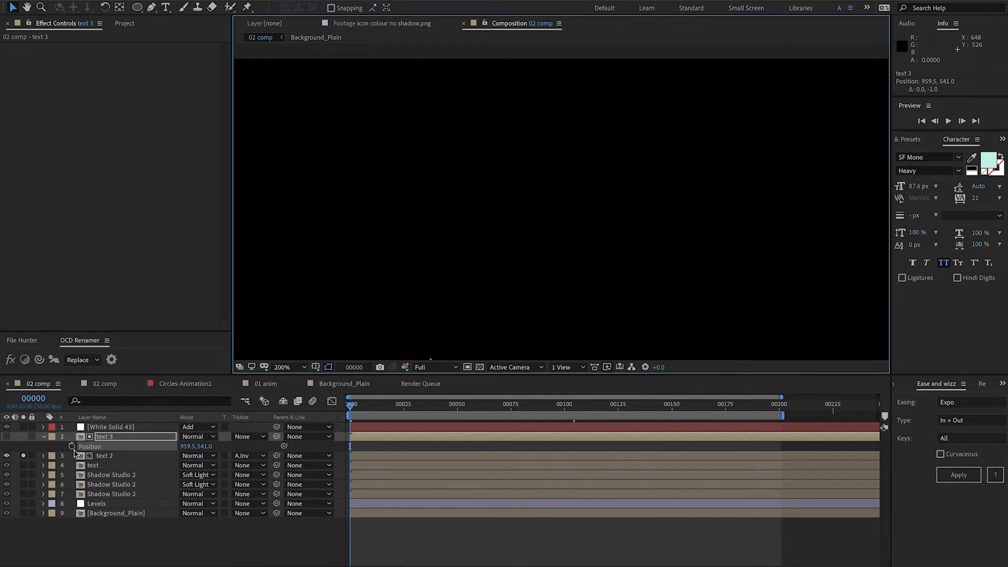
left_click(72, 446)
Add a Position keyframe for text 3 at frame 200, nudging the layer to 959.0, 541.0
key("shift+End")
left_click_drag(675, 200, 486, 207)
left_click_drag(657, 238, 522, 258)
key("period")
key("Left")
key("Left")
key("Up")
key("Up")
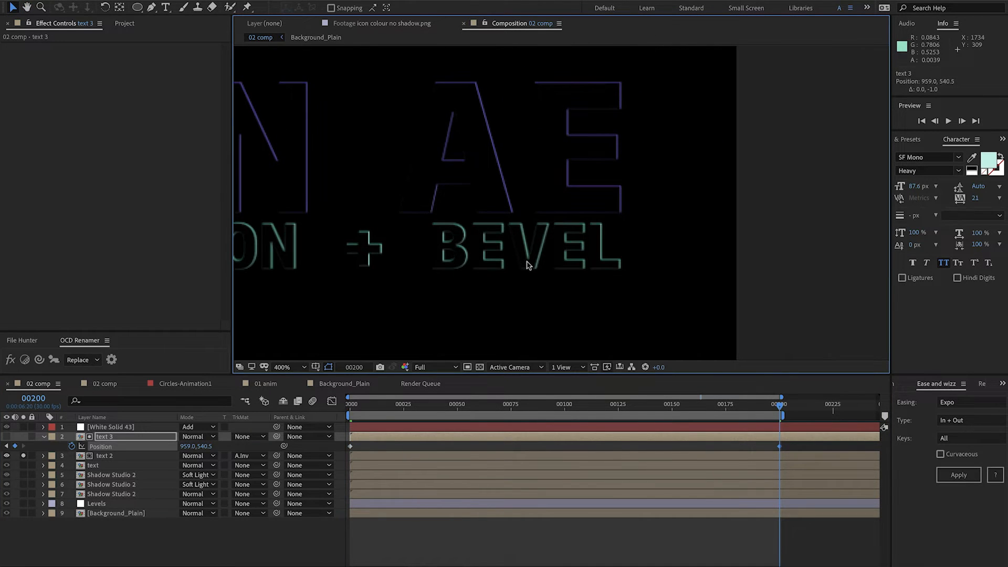
key("Down")
left_click_drag(727, 66, 674, 157)
left_click_drag(527, 218, 678, 165)
Set text 3's first Position keyframe to 960.0, 541.0 while at frame 49, return it to frame 0 and preview the animation
key("Home")
left_click_drag(352, 269, 472, 252)
left_click_drag(366, 411, 456, 412)
left_click_drag(350, 446, 361, 446)
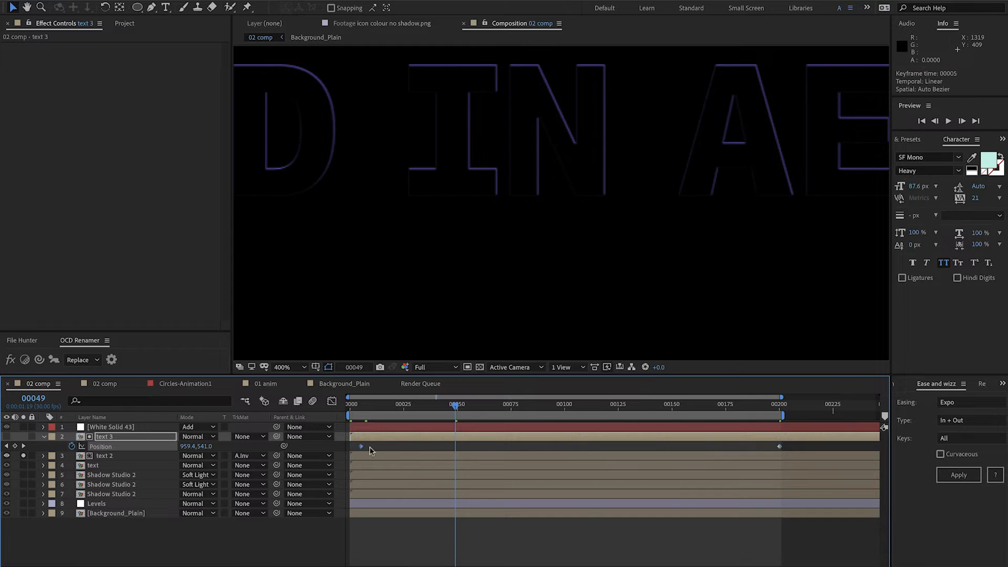
left_click_drag(449, 260, 442, 278)
key("Right")
key("Right")
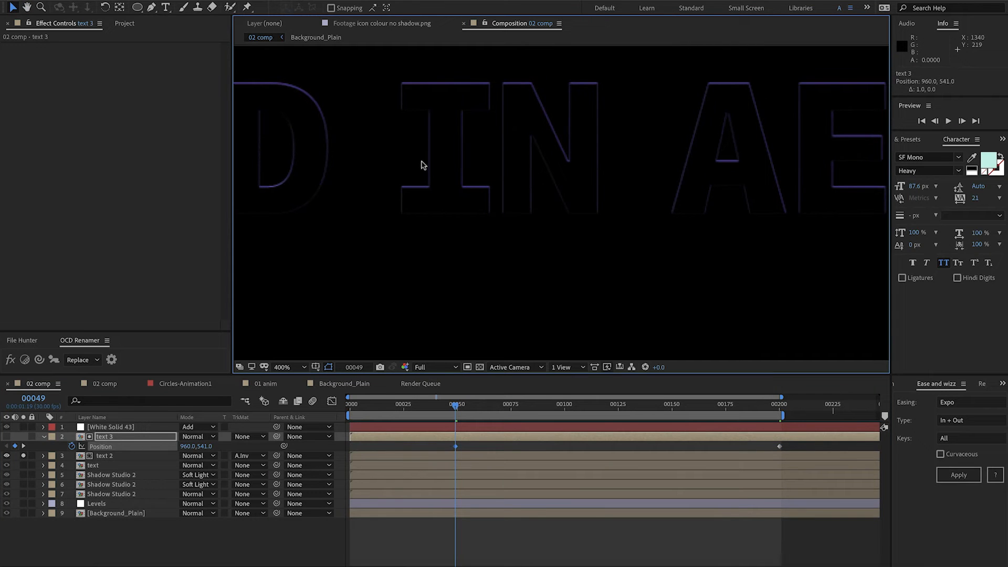
key("comma")
key("comma")
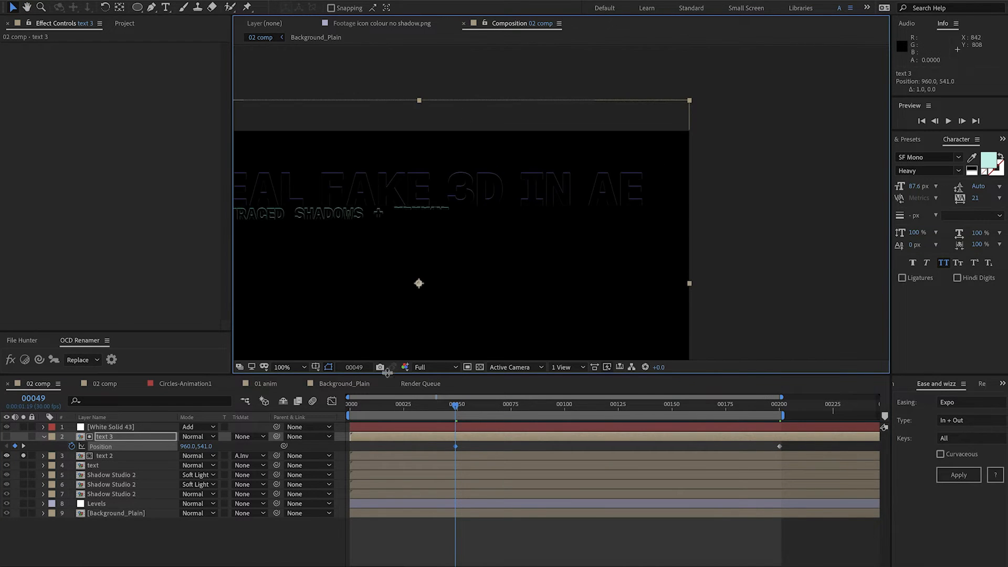
left_click_drag(455, 446, 350, 457)
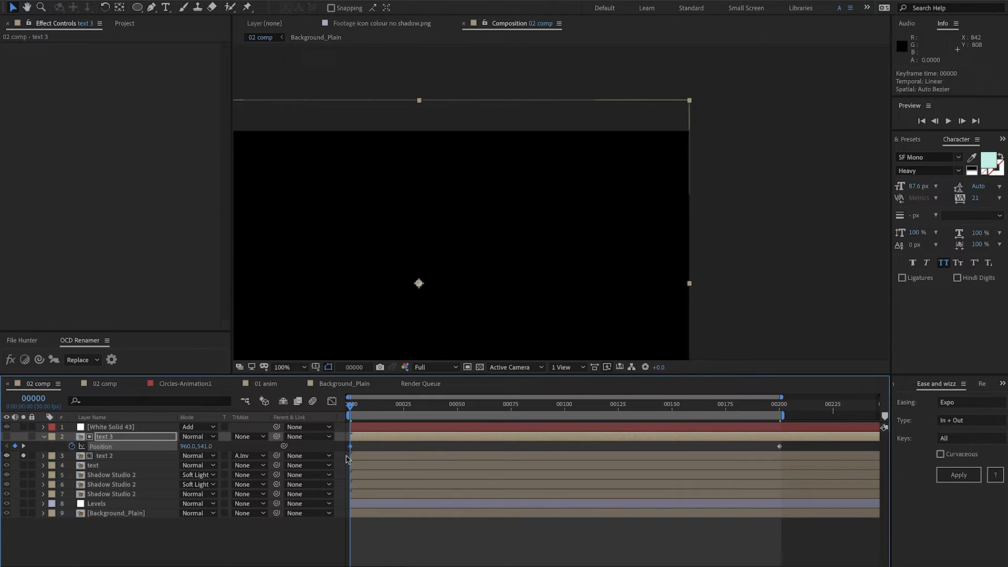
left_click(346, 459)
key("space")
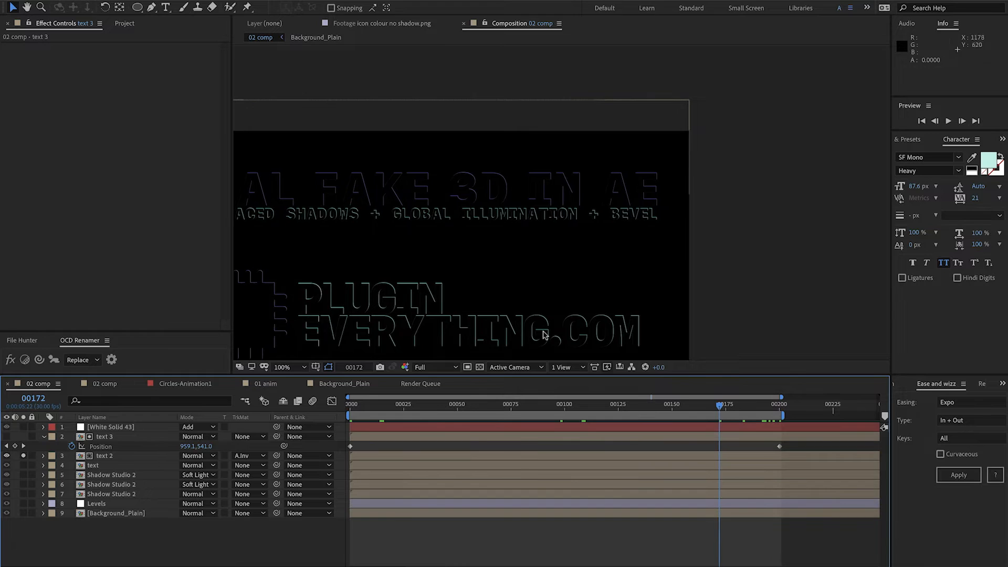
Take text 2 out of solo and set its blending mode to Add
left_click(85, 457)
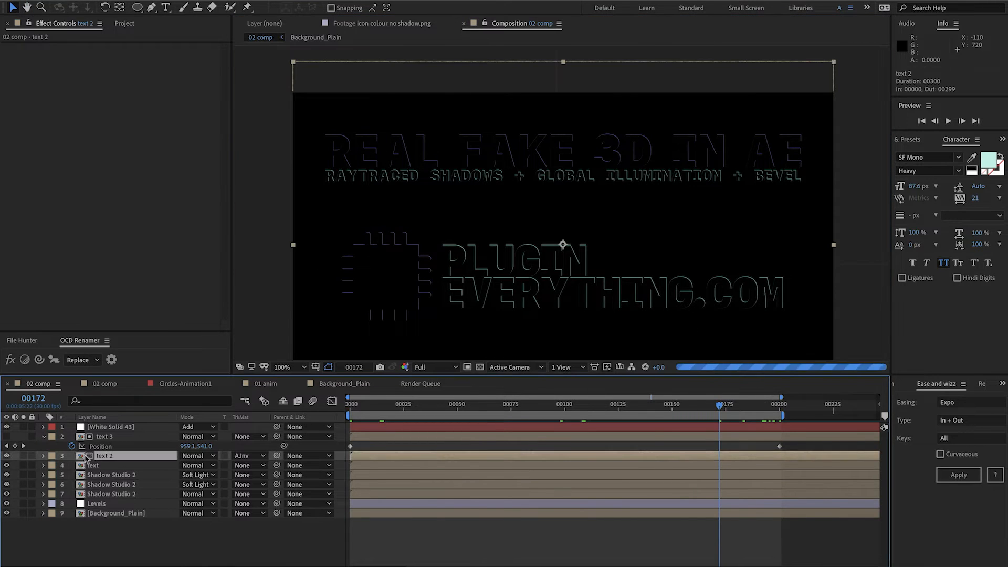
left_click_drag(493, 317, 474, 302)
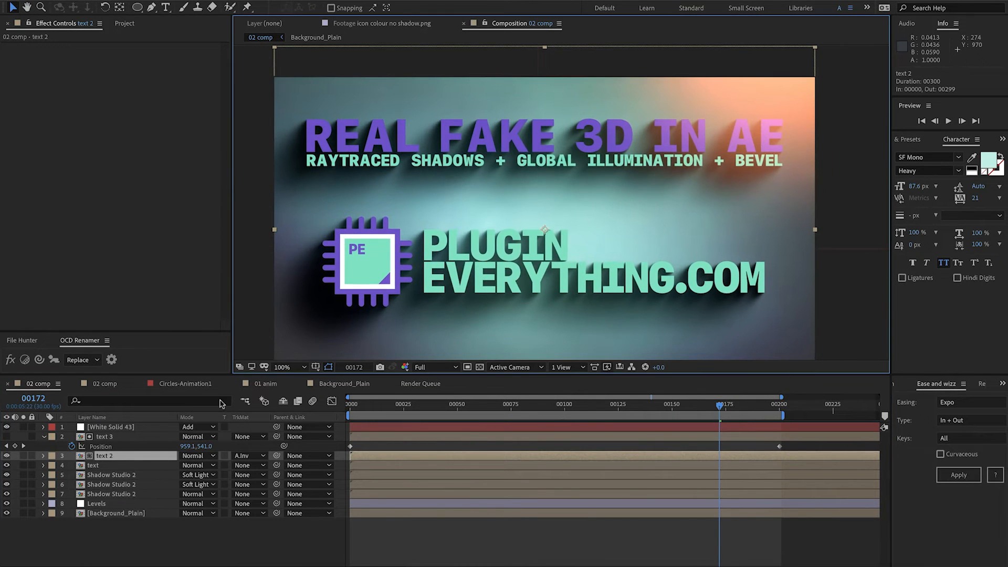
left_click(192, 455)
left_click(199, 234)
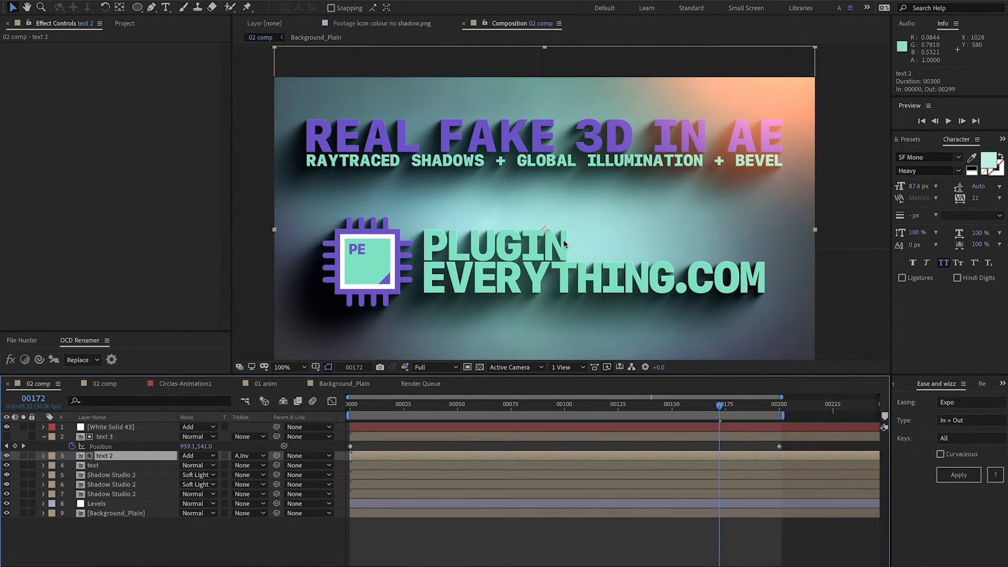
key("h")
left_click_drag(725, 286, 657, 266)
key(".")
key("space")
left_click_drag(332, 216, 469, 269)
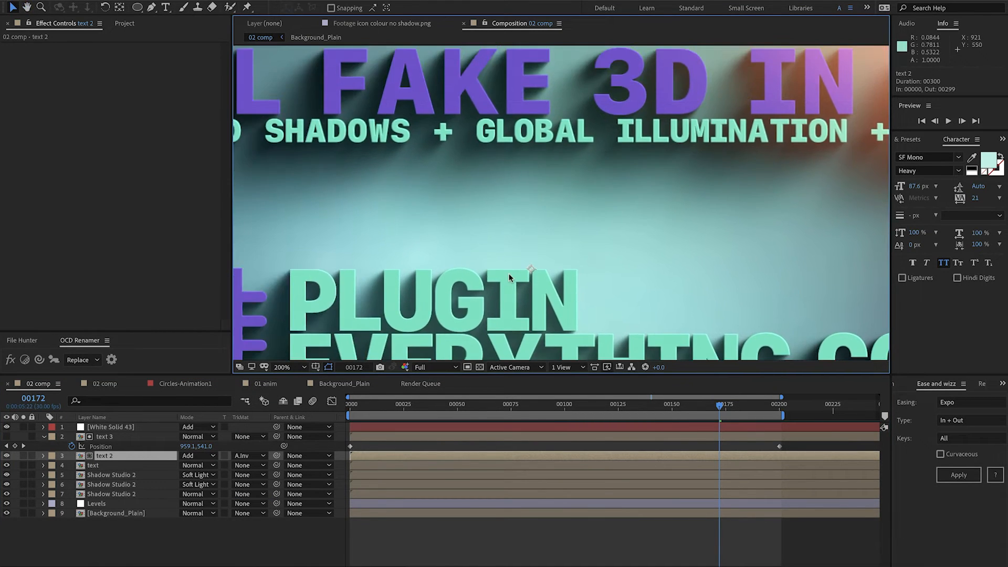
Apply Levels to text 2 with a gamma of 0.60 and an input white of 0.4745
key("ctrl+space")
type("lev")
key("Return")
left_click(130, 155)
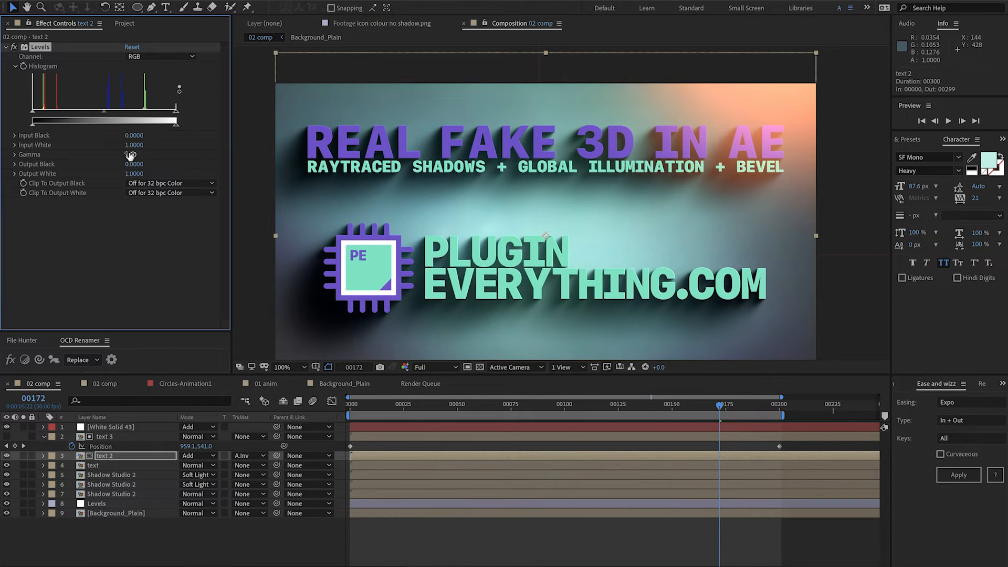
type("0.6")
key("Return")
left_click_drag(175, 115, 101, 112)
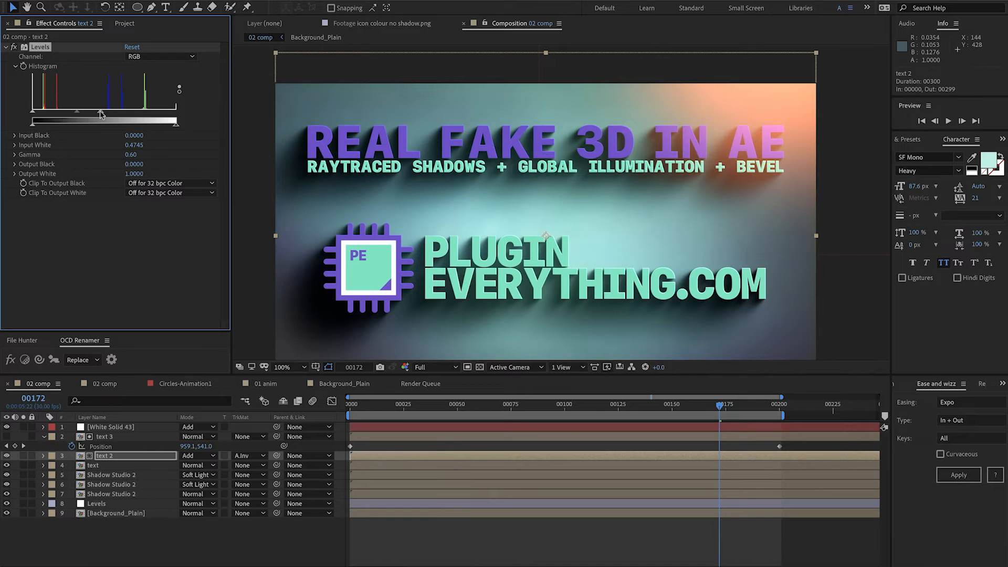
Rename the White Solid 43 layer as light
left_click_drag(432, 219, 458, 206)
left_click(105, 427)
key("Return")
type("light")
key("Return")
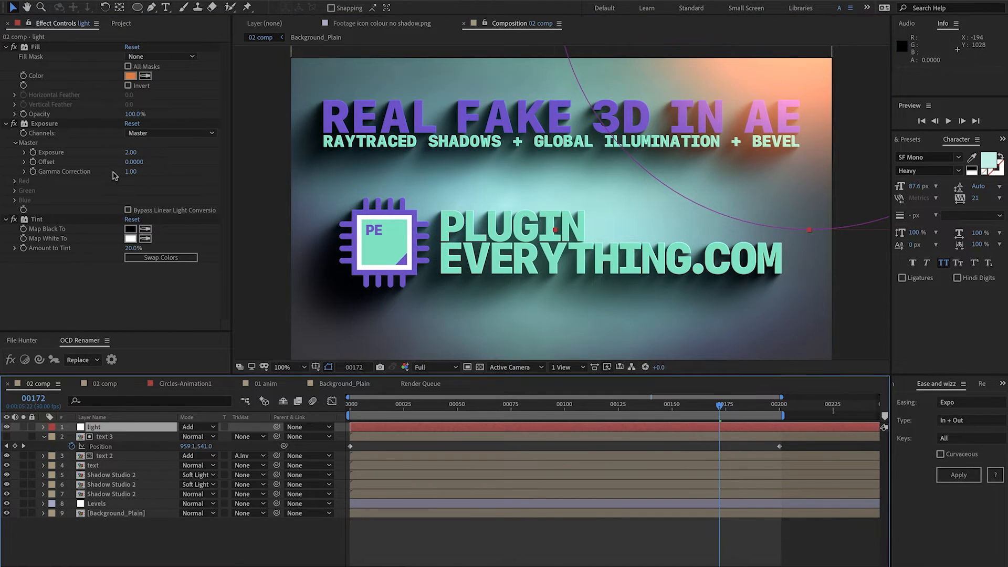
Set the light layer's Amount to Tint to 30%
left_click(129, 248)
type("40")
key("Return")
key("ctrl+z")
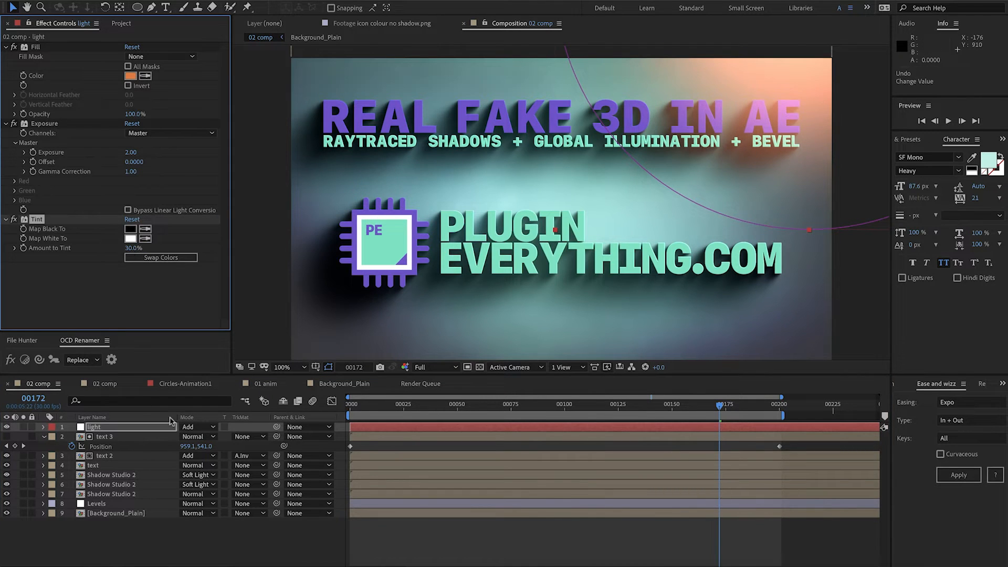
Raise the light layer to position 1982.0, -546.0 at its frame 200 Position keyframe
left_click(170, 423)
key("p")
key("k")
left_click_drag(546, 131, 448, 188)
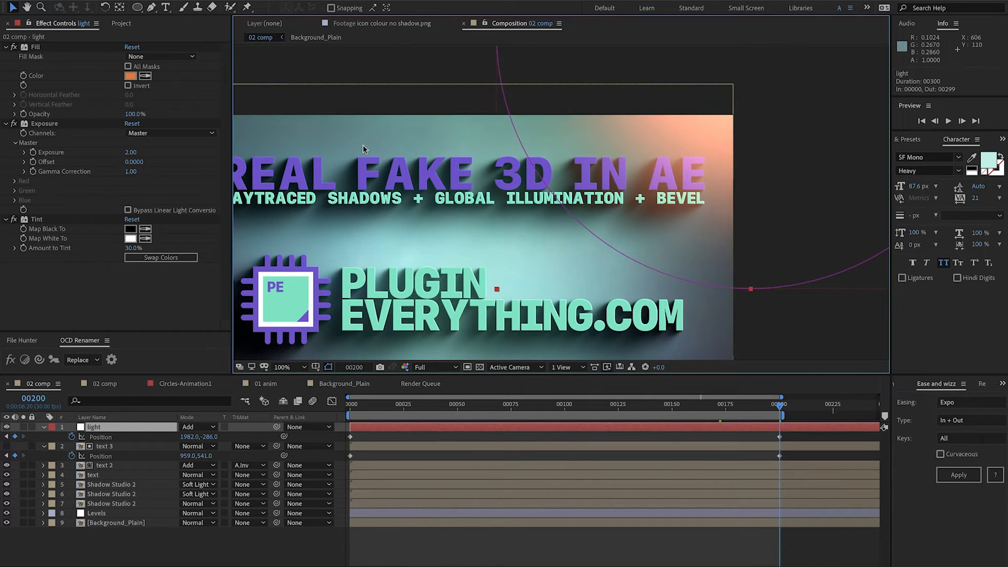
key("shift+Up")
key("shift+Up")
key("shift+Up")
key("shift+Up")
key("shift+Up")
key("shift+Up")
key("shift+Up")
key("shift+Up")
key("shift+Up")
key("shift+Up")
key("shift+Up")
key("shift+Up")
key("shift+Up")
key("shift+Up")
key("shift+Up")
key("shift+Up")
key("shift+Up")
key("shift+Up")
key("shift+Up")
key("shift+Up")
key("shift+Up")
key("shift+Up")
key("shift+Up")
key("shift+Up")
key("shift+Up")
key("shift+Up")
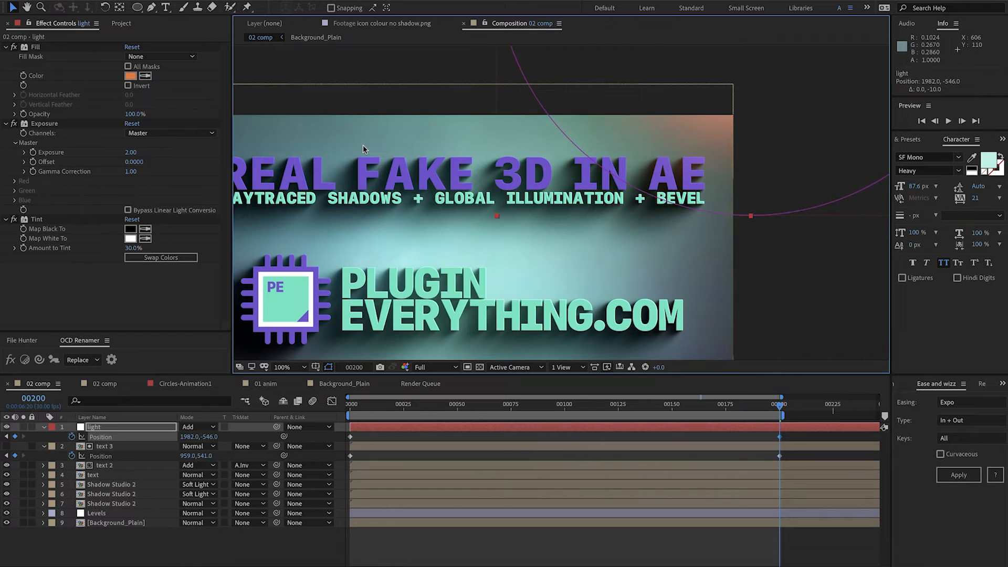
Enlarge the light layer's scale to 514%
key("s")
left_click_drag(200, 436, 284, 439)
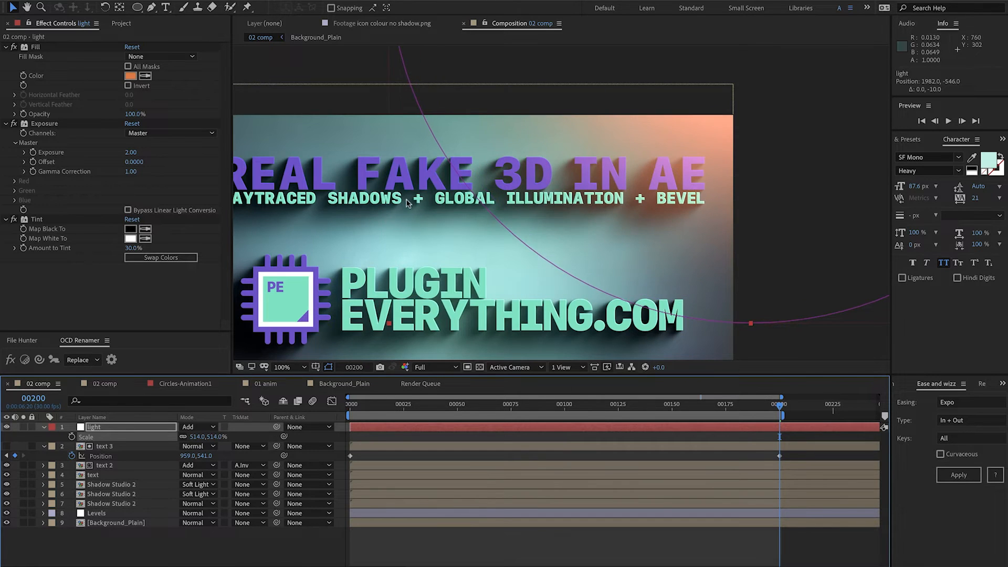
key("comma")
key("comma")
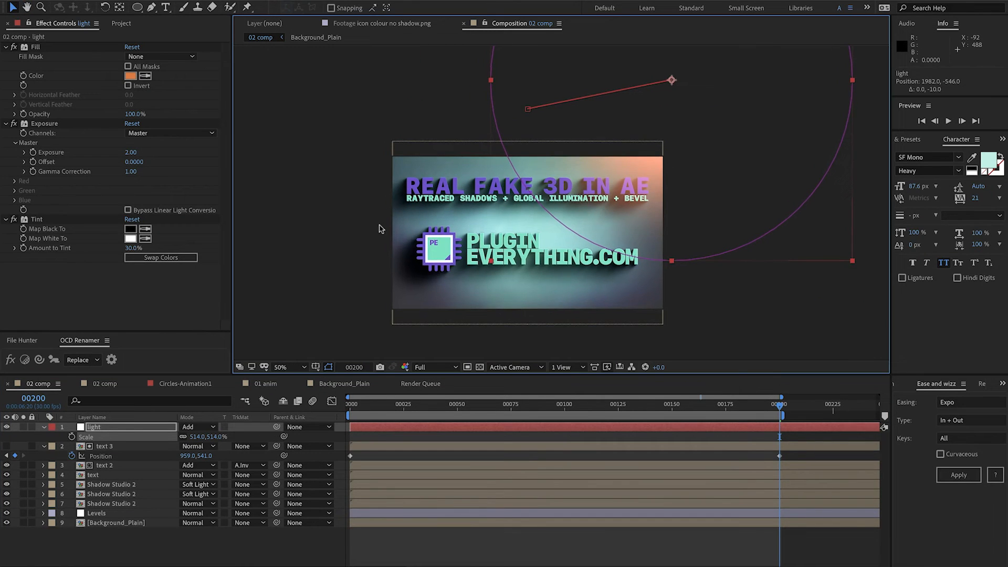
Raise the light layer to position 960.0, -524.0 at frame 0 and check the lighting at frame 156
key("p")
key("Home")
left_click_drag(435, 236, 449, 219)
left_click_drag(443, 410, 685, 408)
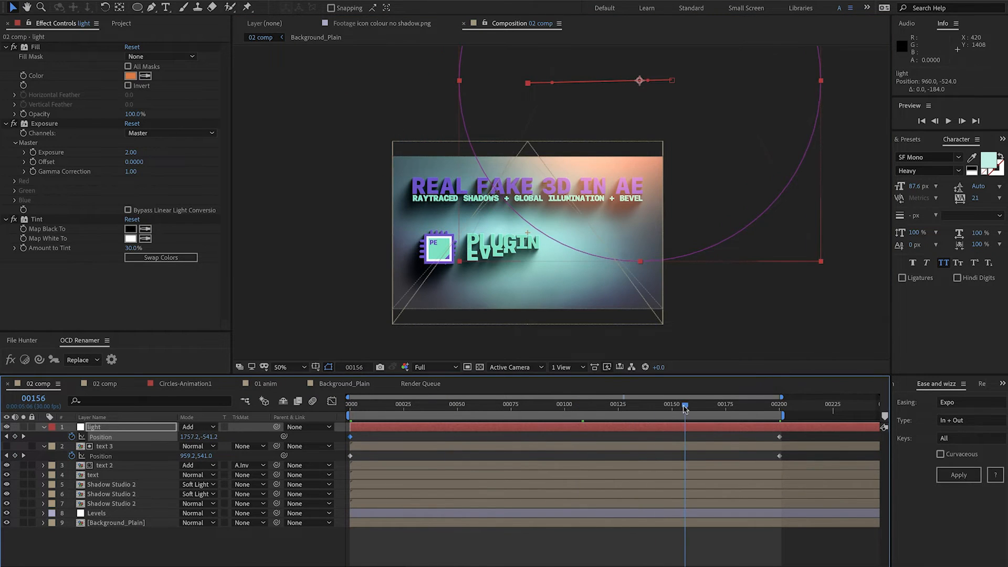
key("period")
key("period")
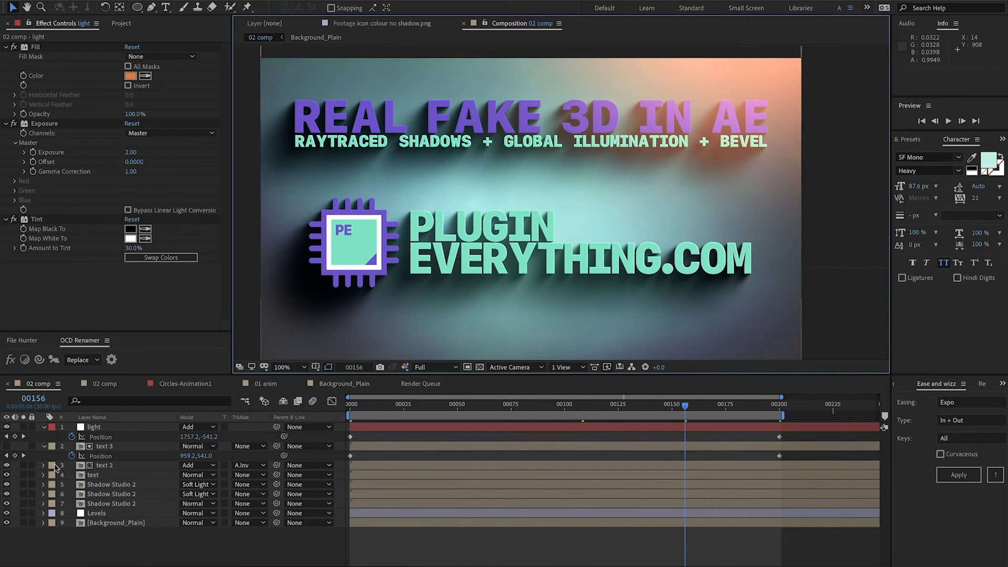
Duplicate the base text layer and place the copy directly above text 3
left_click(42, 446)
left_click(105, 446)
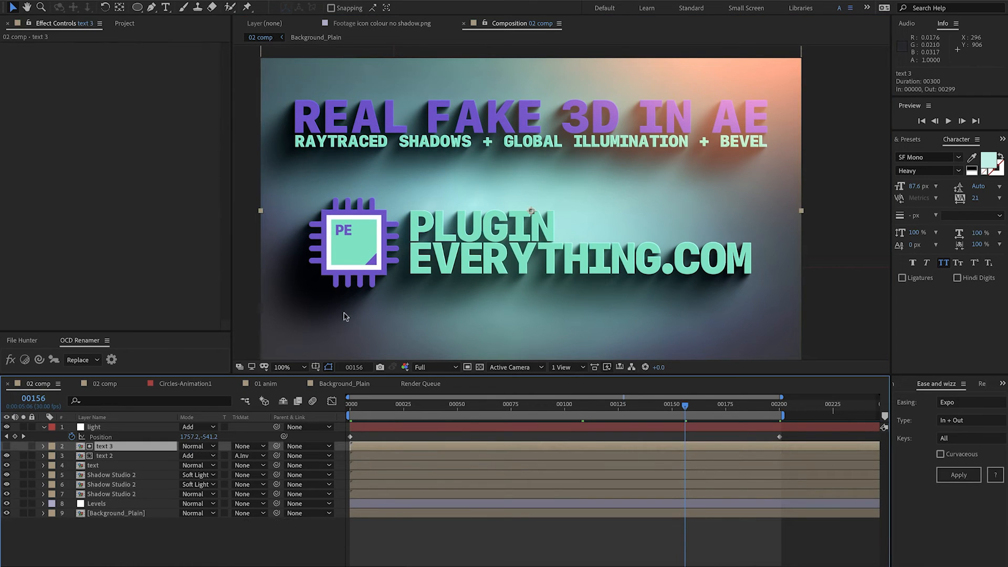
left_click_drag(309, 285, 308, 279)
left_click_drag(562, 152, 515, 200)
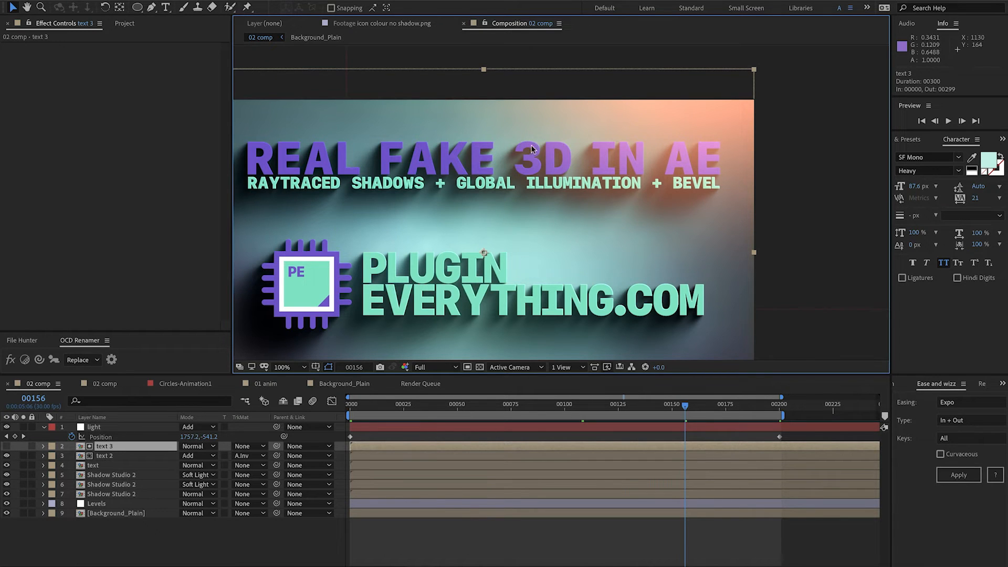
left_click_drag(487, 203, 506, 149)
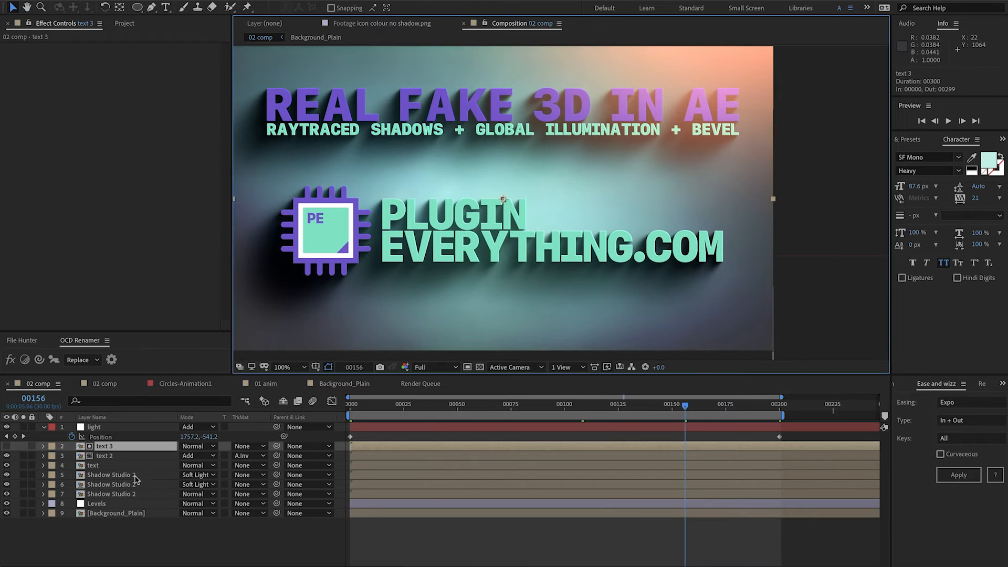
left_click(101, 465)
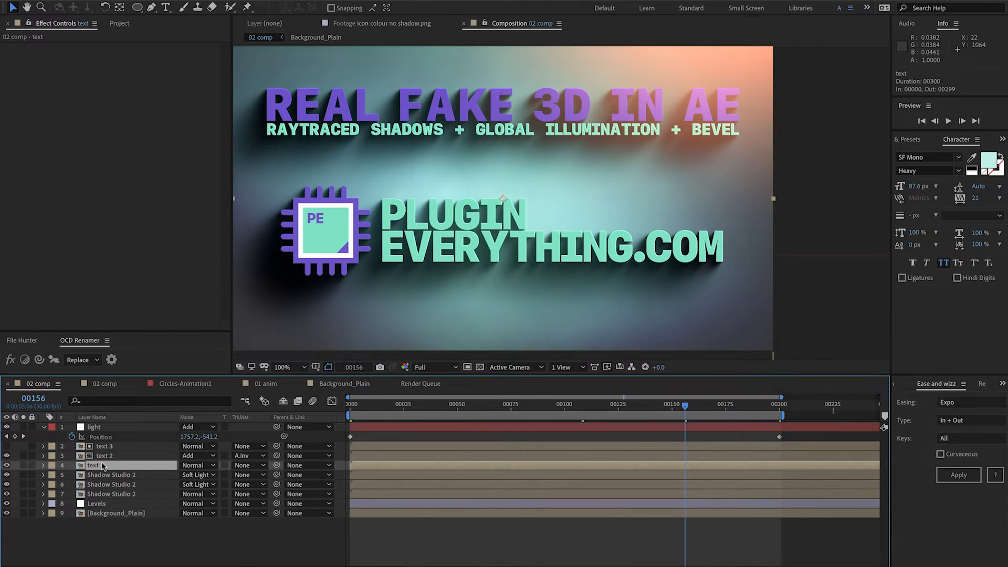
key("ctrl+d")
left_click_drag(102, 464, 105, 444)
Rename the text 2 layer as bevel
left_click(102, 462)
key("Return")
type("bevel")
key("Return")
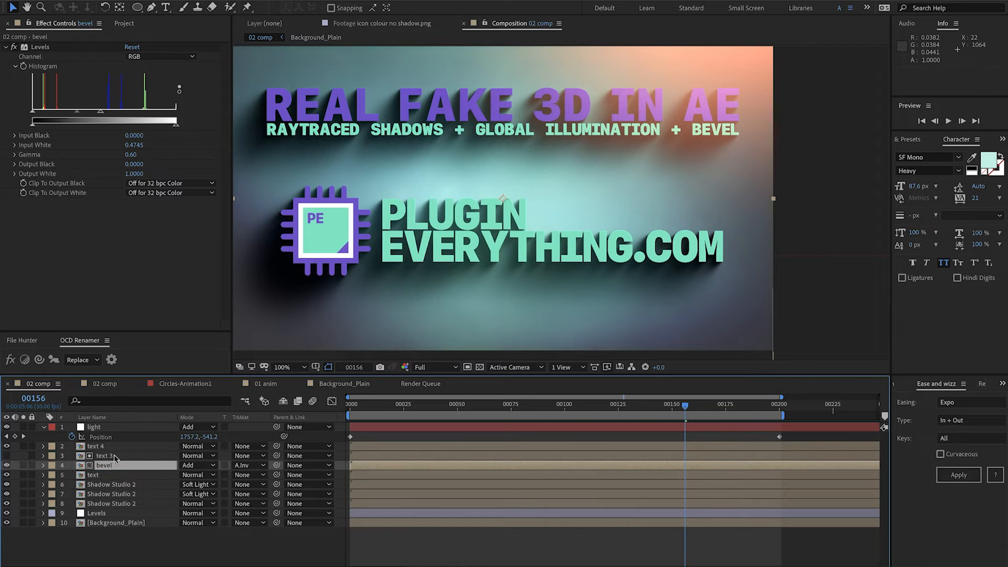
Apply the Deep Glow effect to the text 4 layer
left_click(90, 447)
key("ctrl+space")
type("glo")
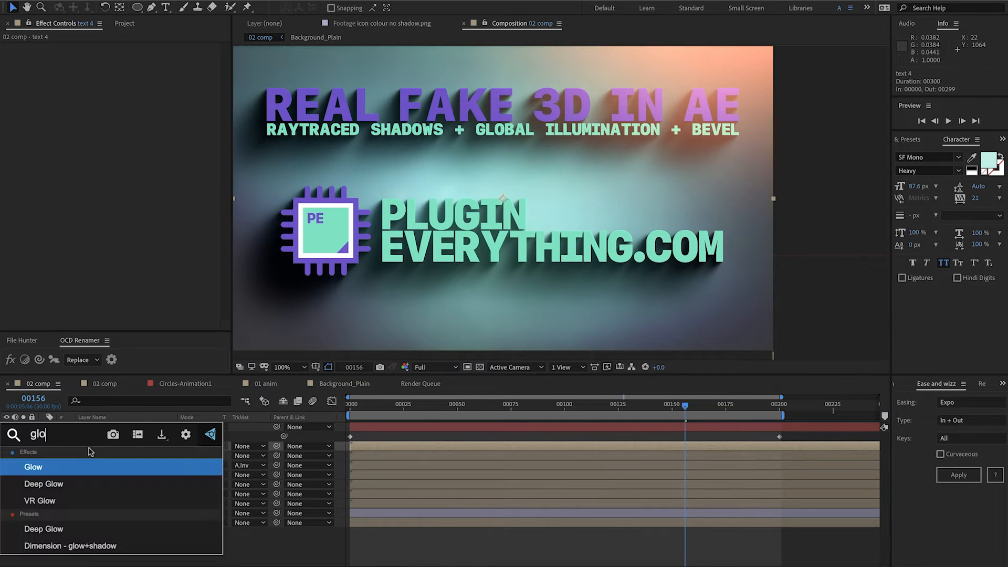
type("w")
key("Down")
key("Return")
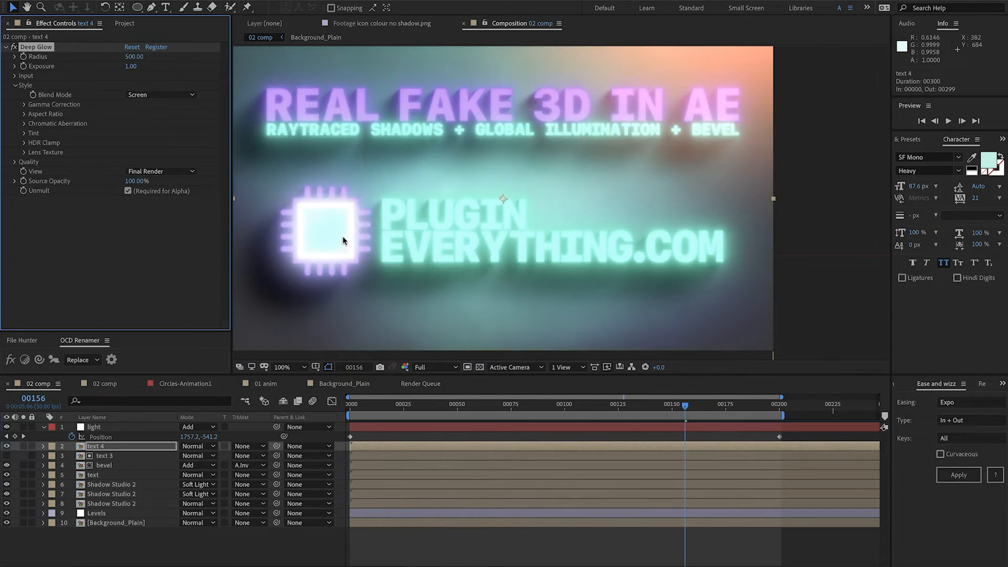
Solo text 4 and set its Deep Glow blend mode to Add with a radius of 1000
left_click(23, 445)
left_click_drag(403, 223, 433, 224)
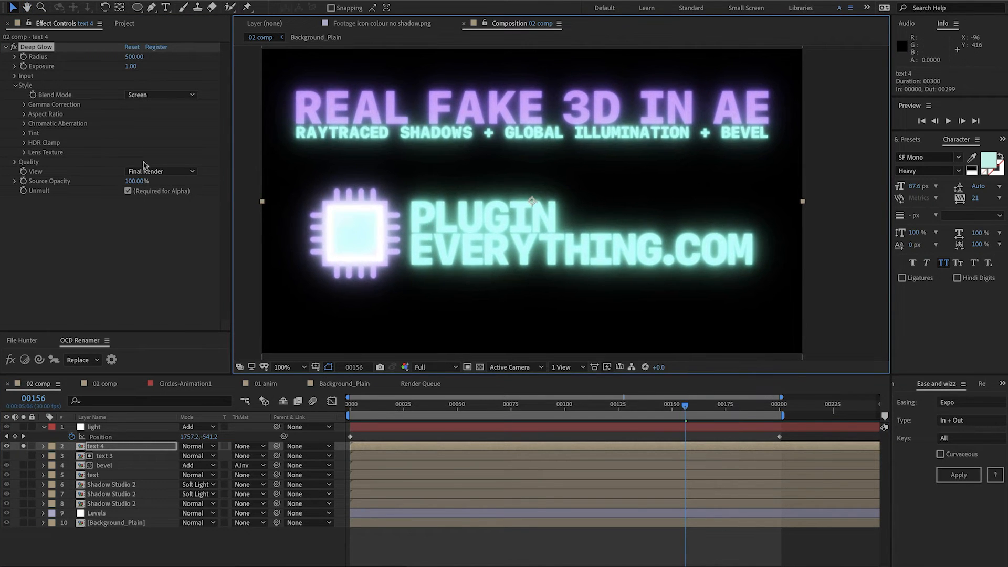
left_click(135, 98)
left_click(138, 114)
left_click_drag(356, 155, 379, 160)
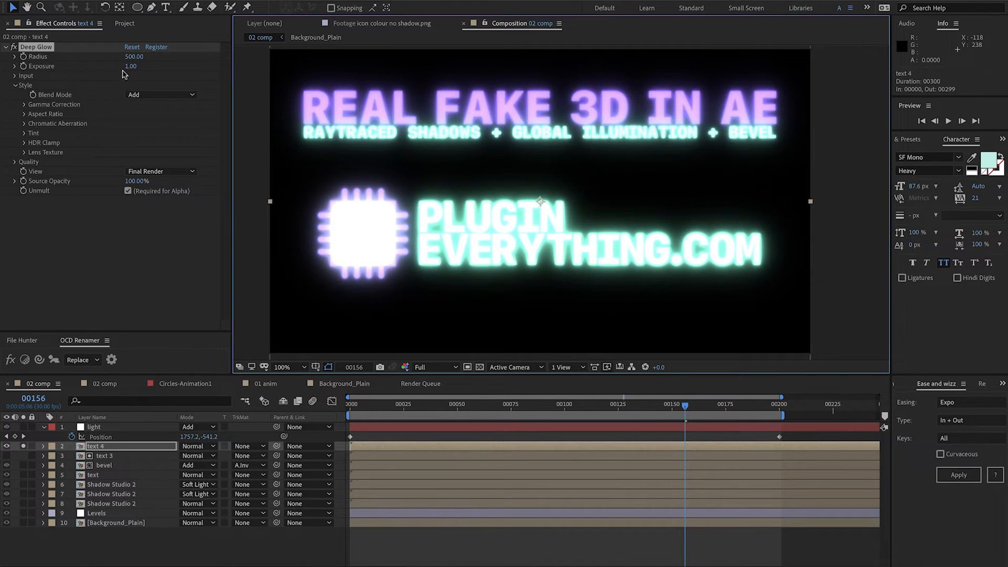
left_click(129, 57)
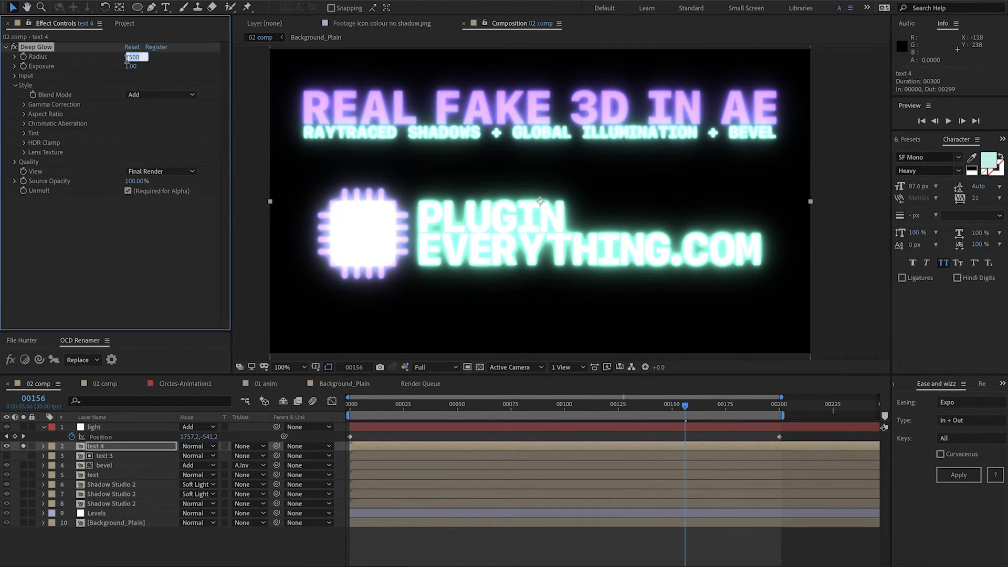
key("Return")
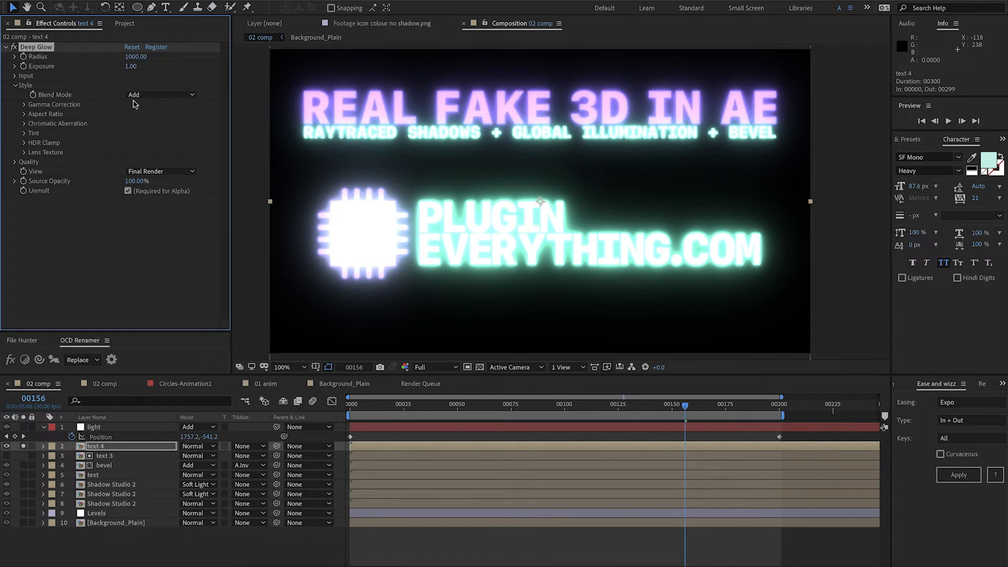
Apply Set Matte to text 4, taking the matte from the text layer with Invert Matte enabled
key("ctrl+space")
type("set")
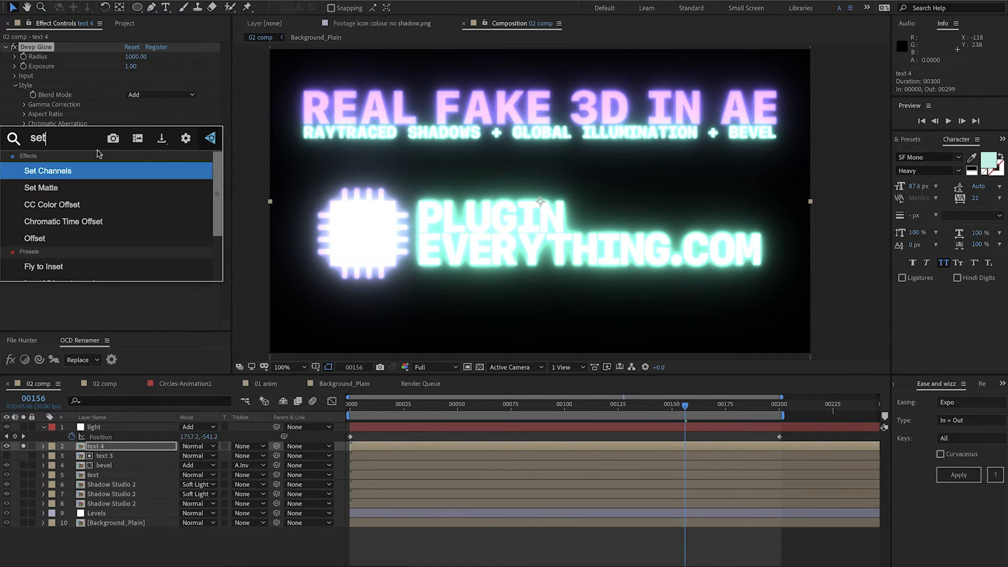
key("Down")
key("Return")
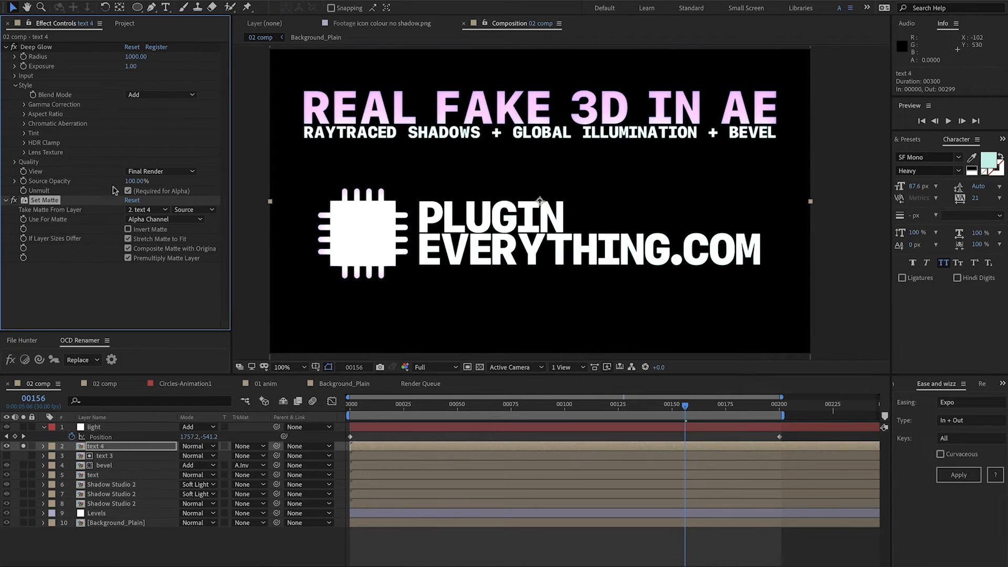
left_click(156, 213)
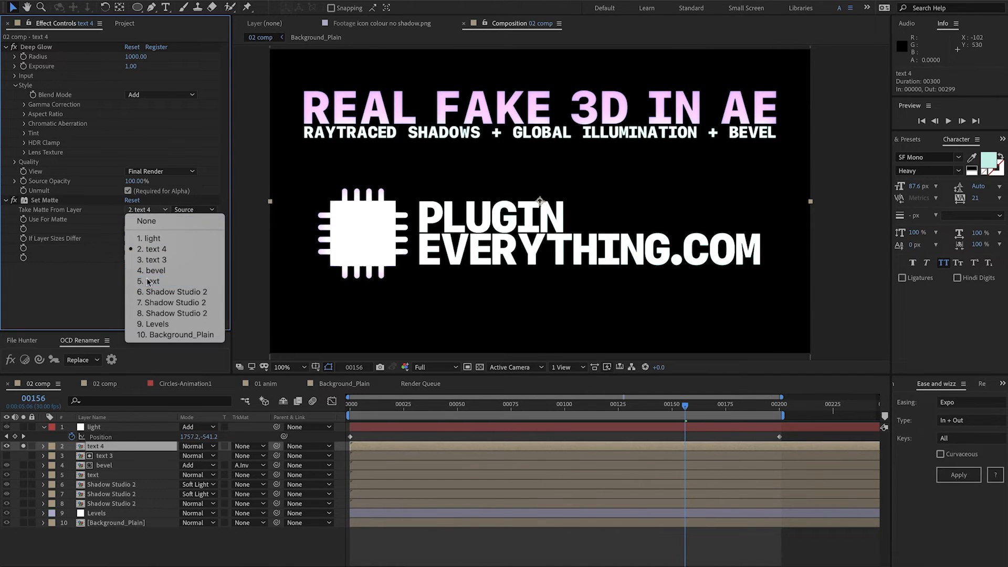
left_click(150, 267)
left_click(128, 229)
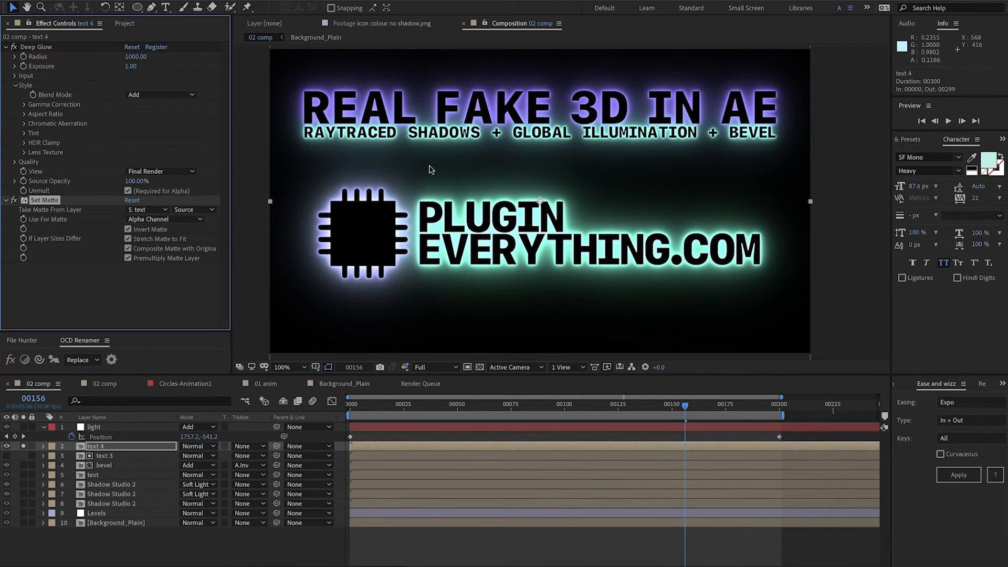
left_click_drag(425, 168, 403, 185)
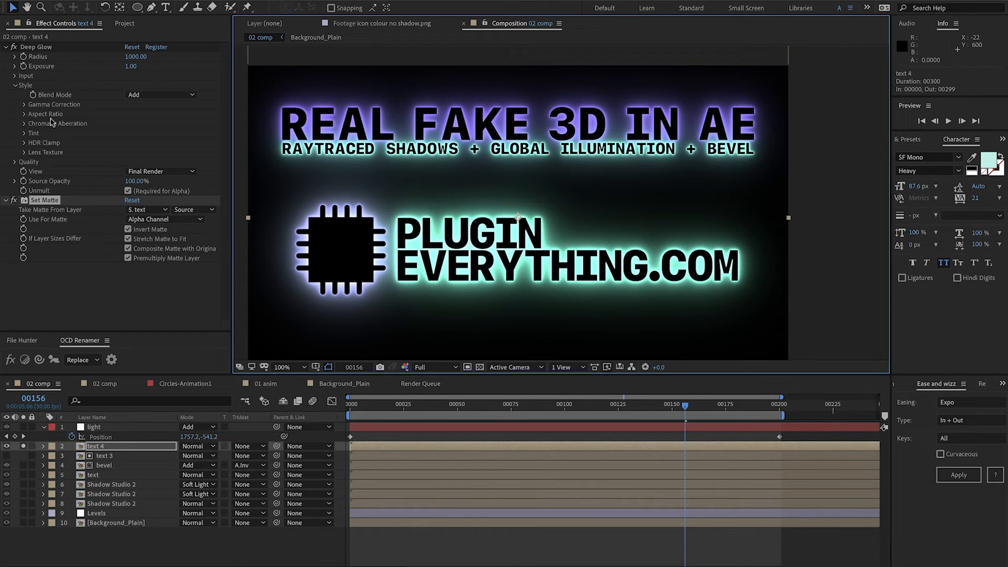
left_click(14, 200)
left_click(15, 200)
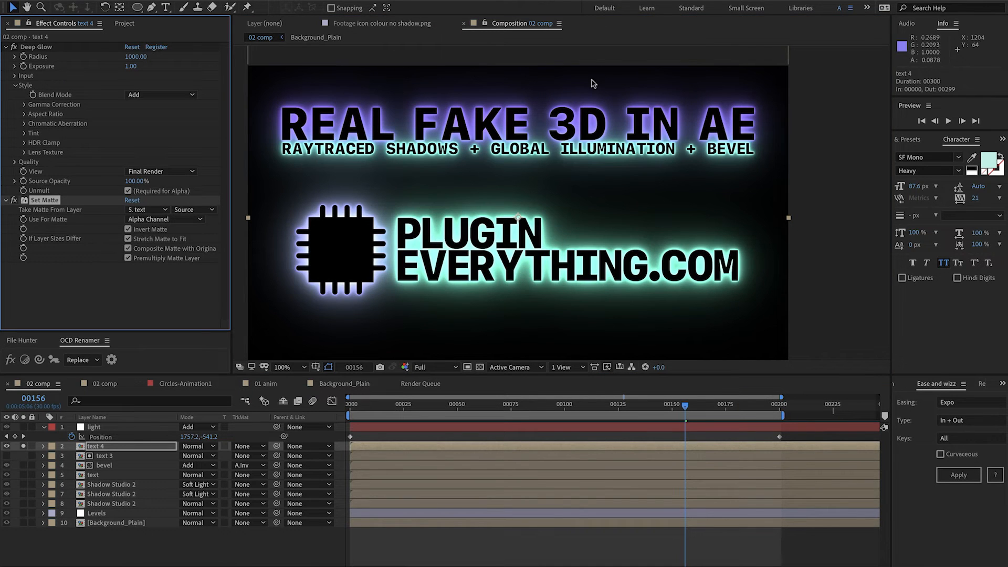
Unsolo text 4 and set its layer blending mode to Add
left_click(23, 446)
left_click(198, 445)
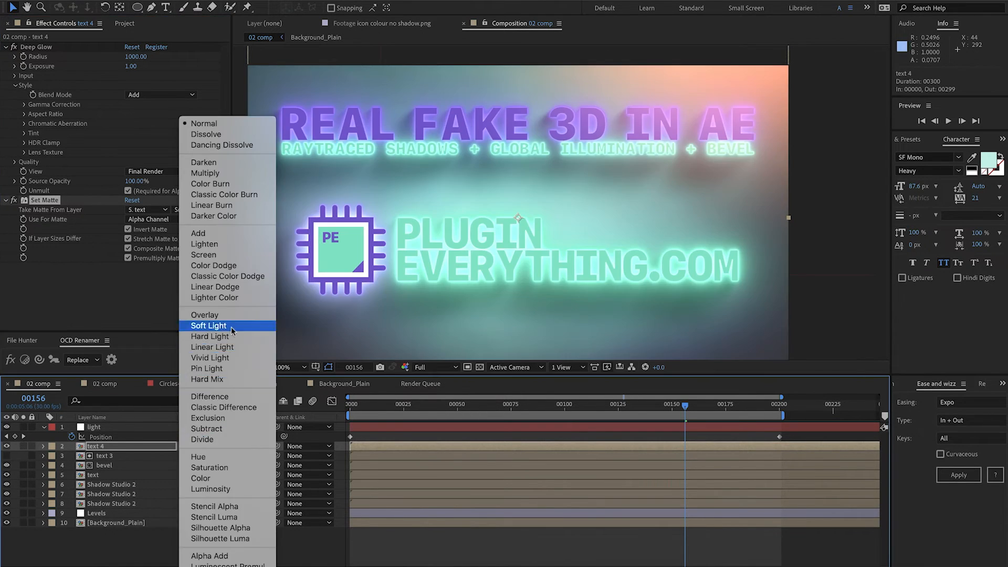
left_click(202, 234)
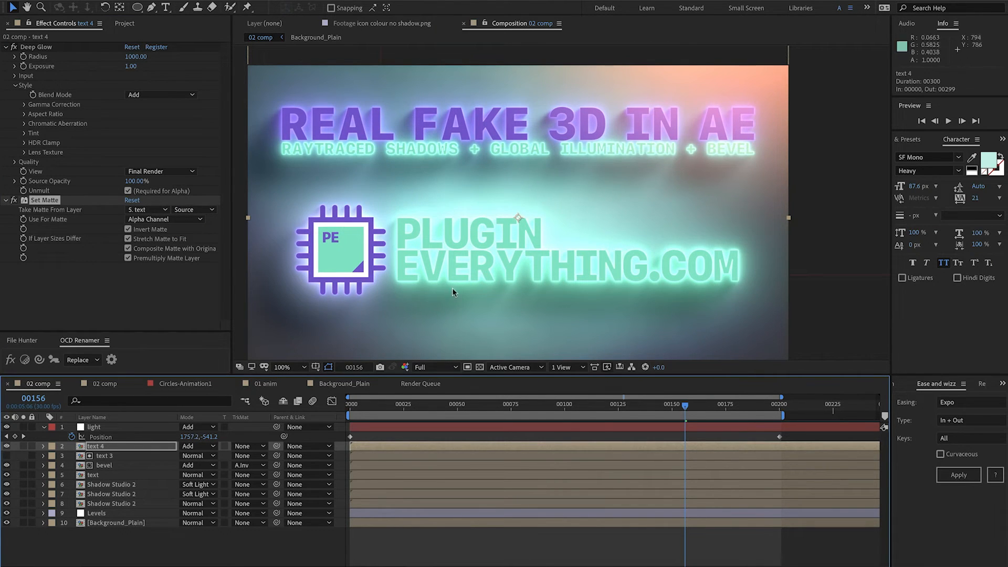
Duplicate the Set Matte effect on text 4 and take the copy's matte from layer 8, Shadow Studio 2
left_click(44, 201)
key("ctrl+d")
left_click(138, 277)
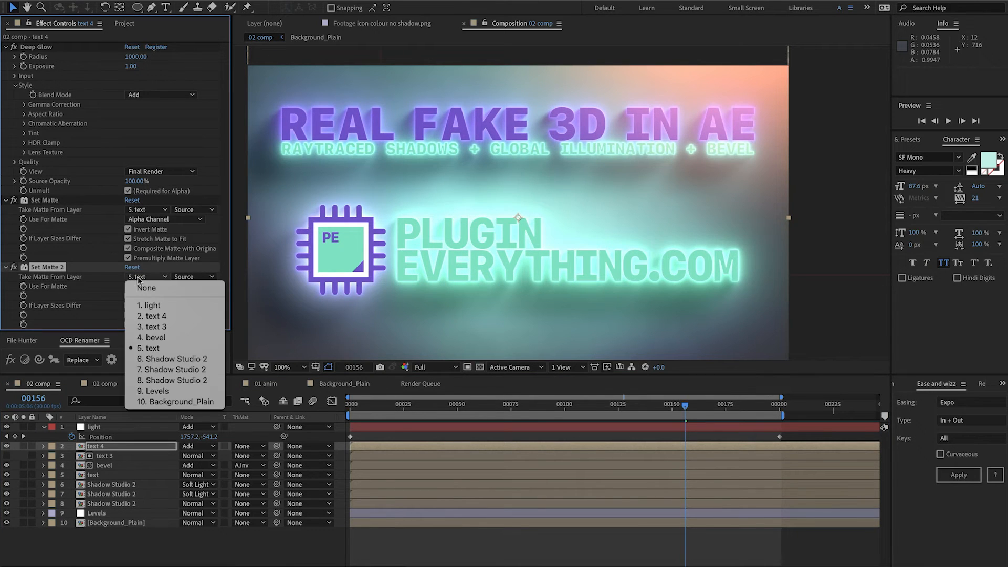
left_click(157, 381)
left_click(99, 504)
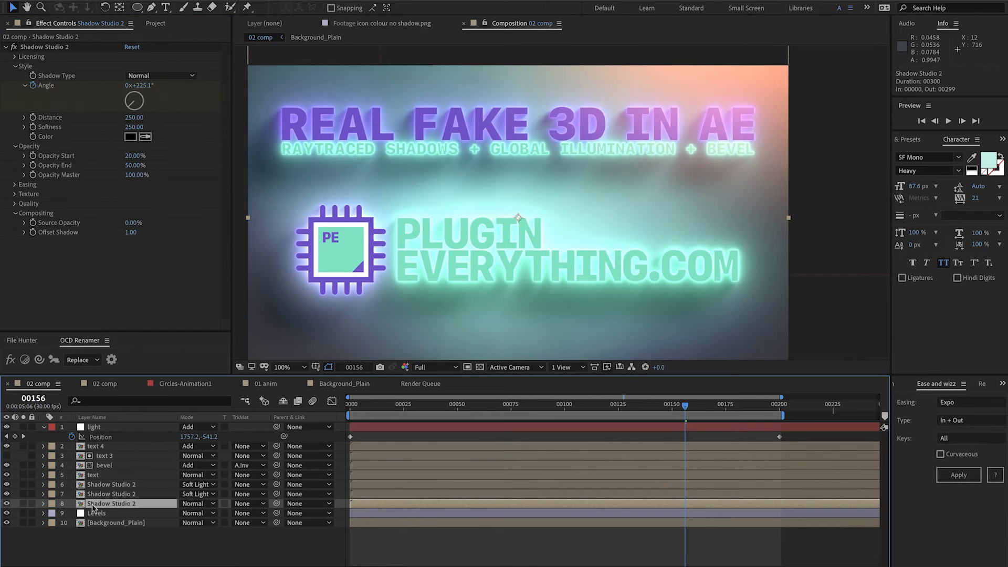
key("t")
key("t")
left_click(95, 446)
left_click(148, 277)
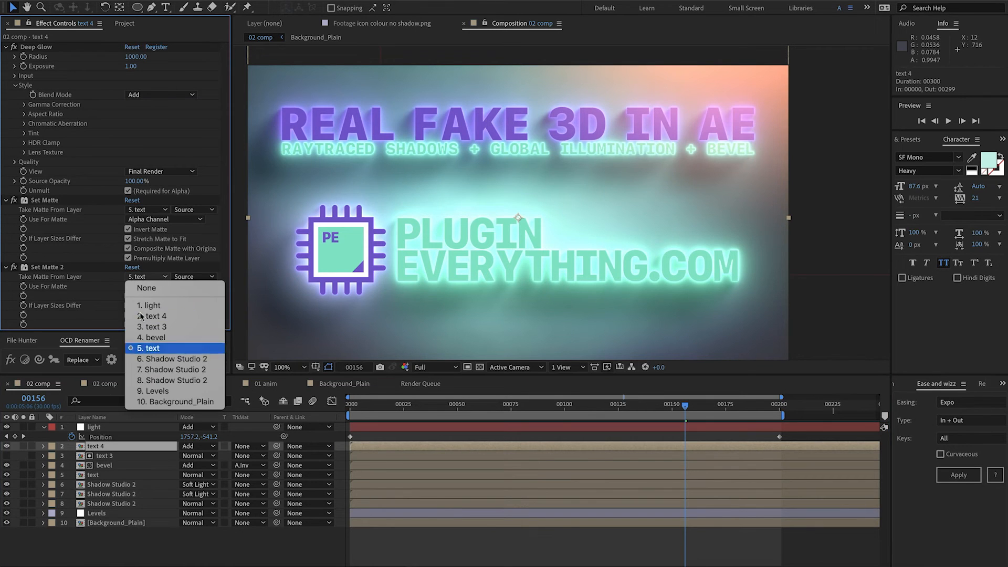
left_click(149, 386)
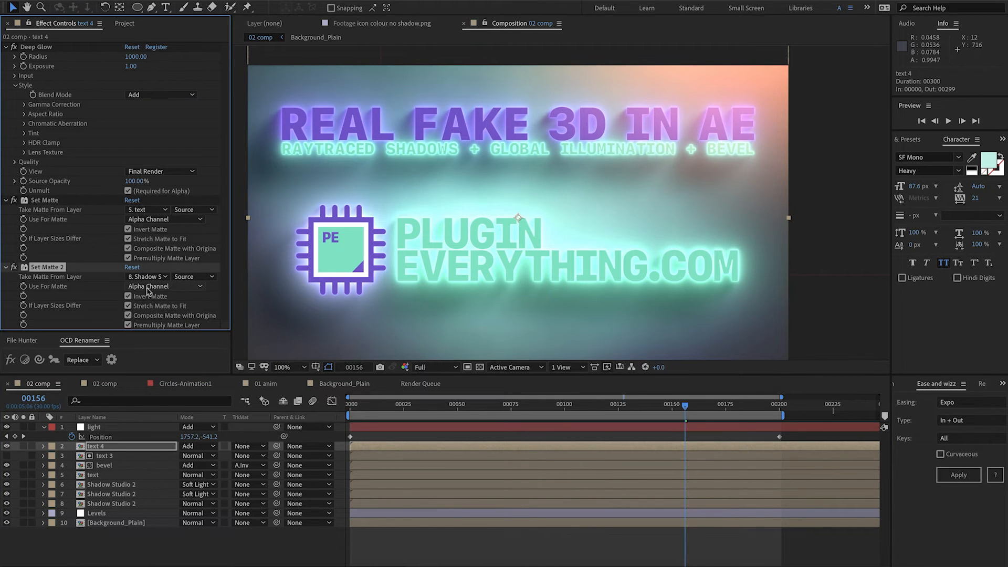
Make the second Set Matte use its matte layer with Effects & Masks included
left_click(192, 277)
left_click(187, 308)
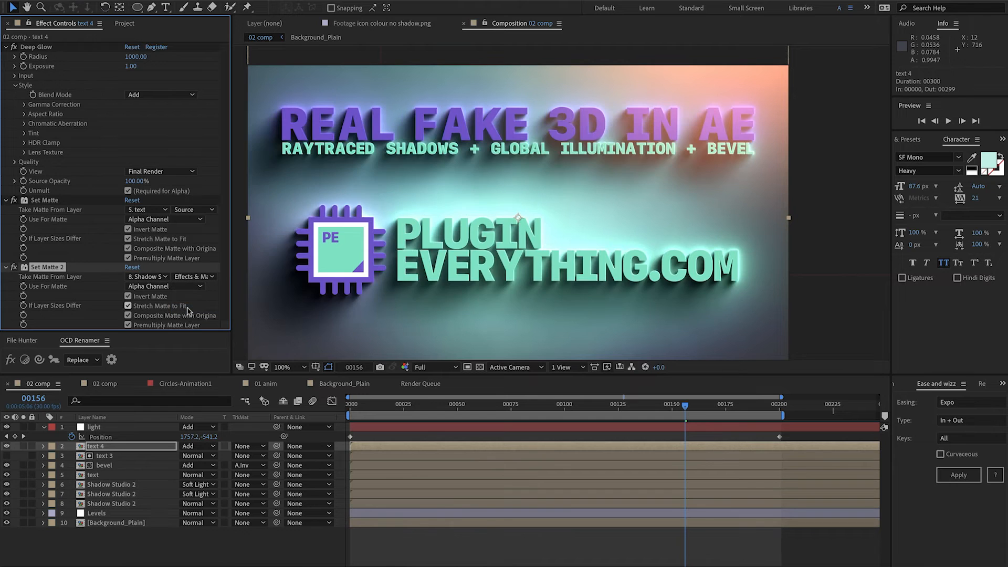
left_click_drag(464, 169, 479, 152)
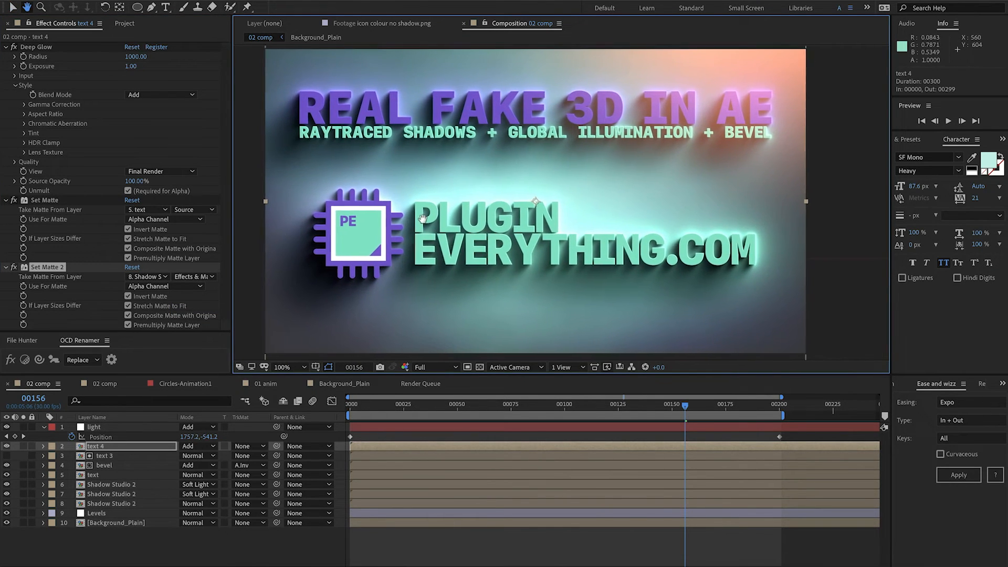
Set the Deep Glow exposure on text 4 to 0.5
left_click(130, 68)
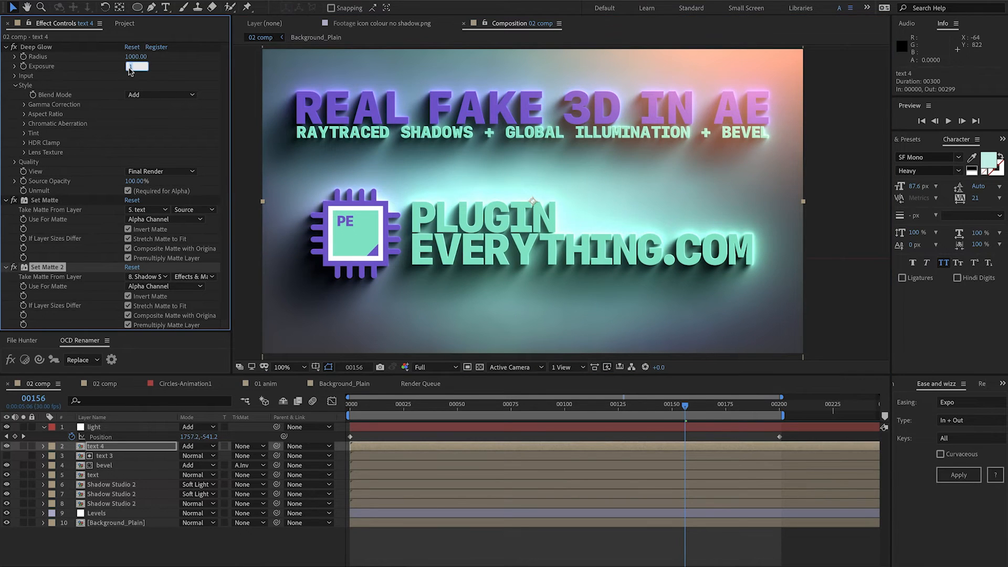
type("0.5")
key("Return")
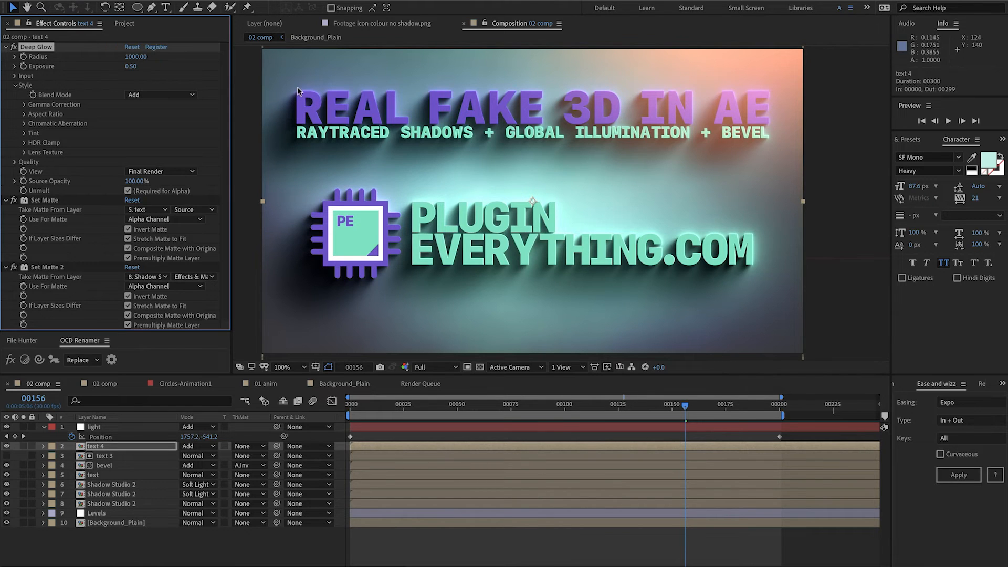
left_click_drag(399, 201, 397, 201)
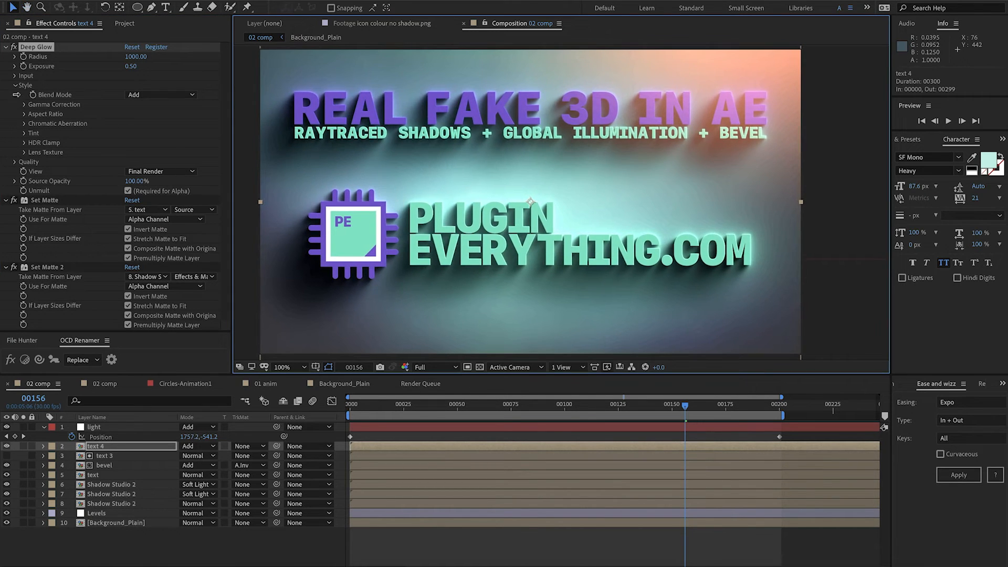
Try a Deep Glow threshold of 50% on text 4
left_click(15, 76)
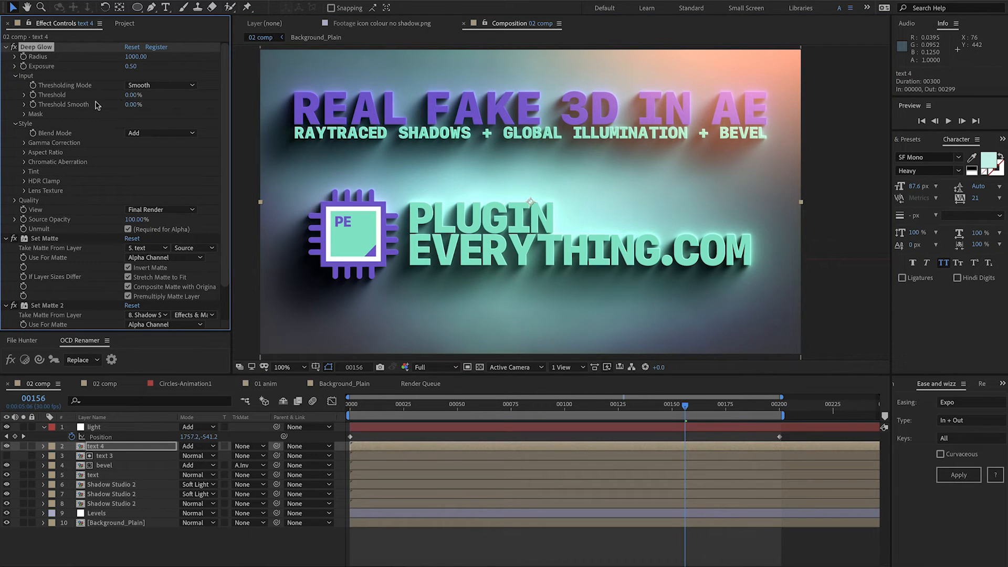
left_click(131, 95)
type("50")
key("Return")
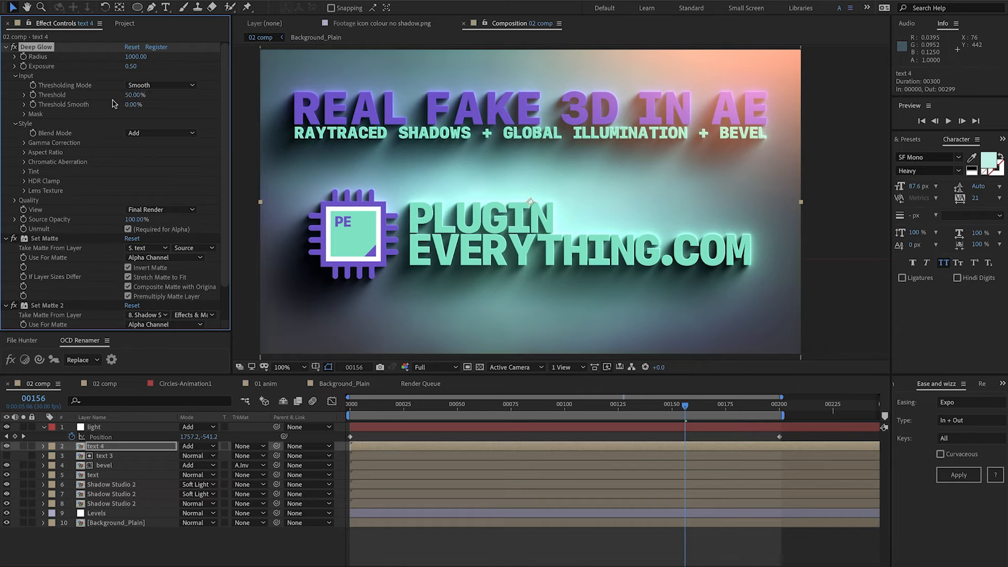
Solo text 4 and set both its Deep Glow threshold and threshold smooth to 50%
left_click(23, 446)
left_click_drag(135, 96, 98, 95)
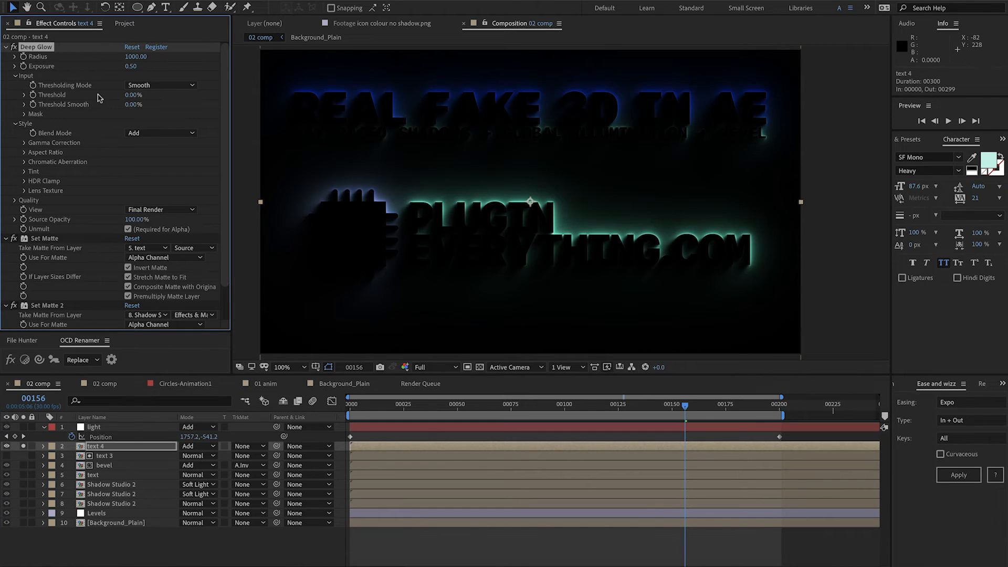
left_click(133, 95)
type("50")
key("Return")
left_click(127, 104)
type("50")
key("Return")
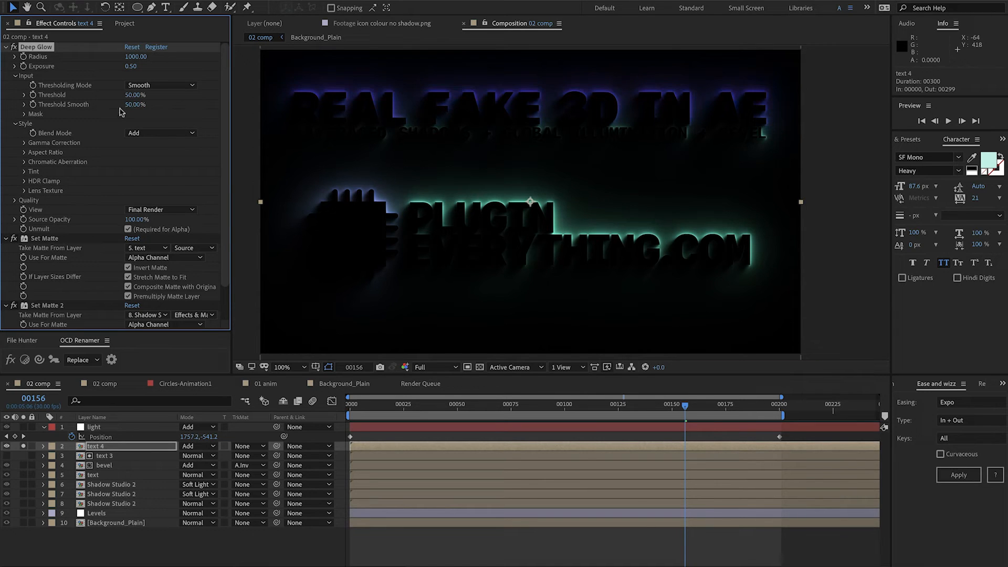
Raise the Deep Glow threshold to 70% and unsolo text 4
left_click(132, 95)
type("70")
key("Return")
left_click(25, 445)
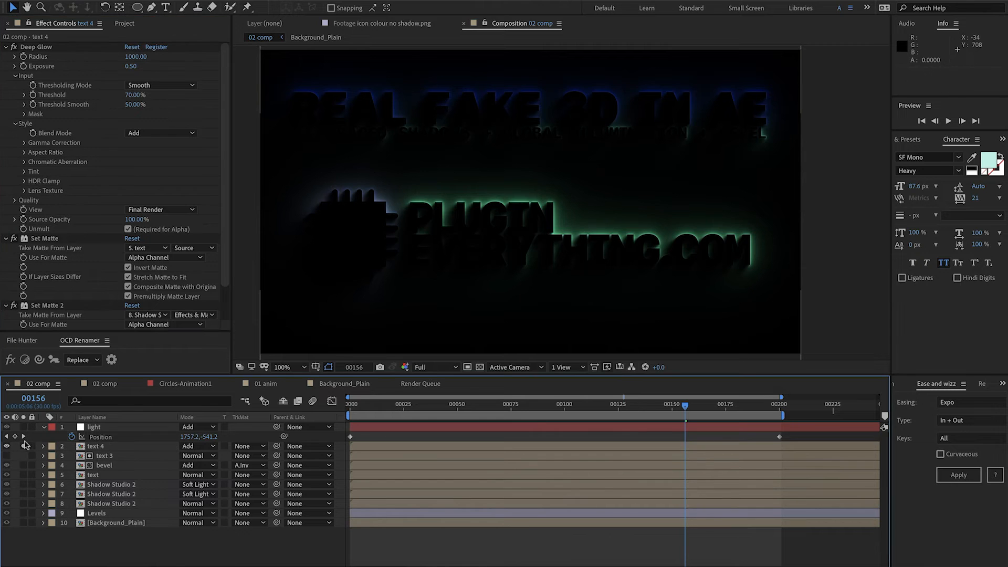
left_click(23, 446)
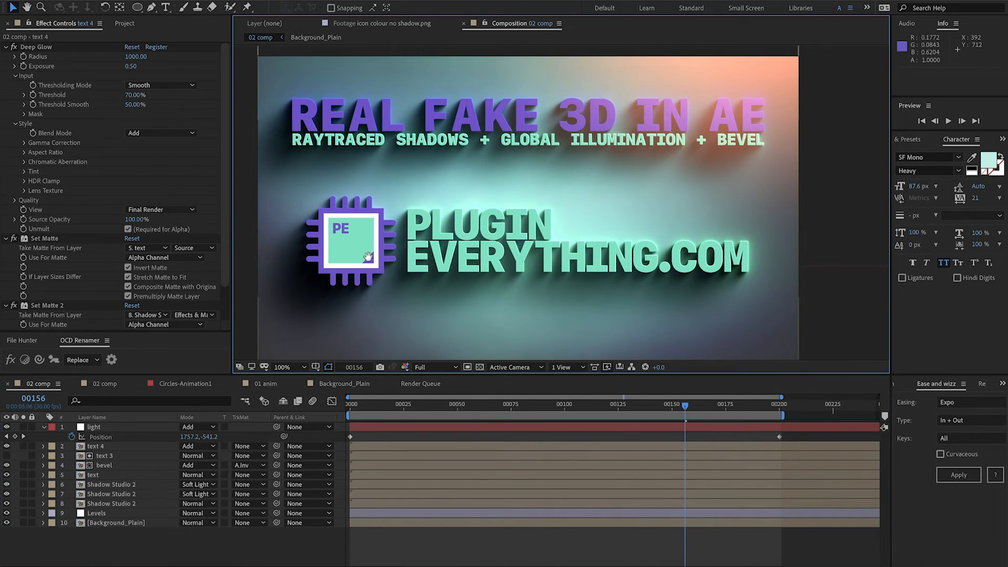
Solo text 4 and draw an elliptical mask around the PLUGIN lettering, set to Subtract
left_click(94, 446)
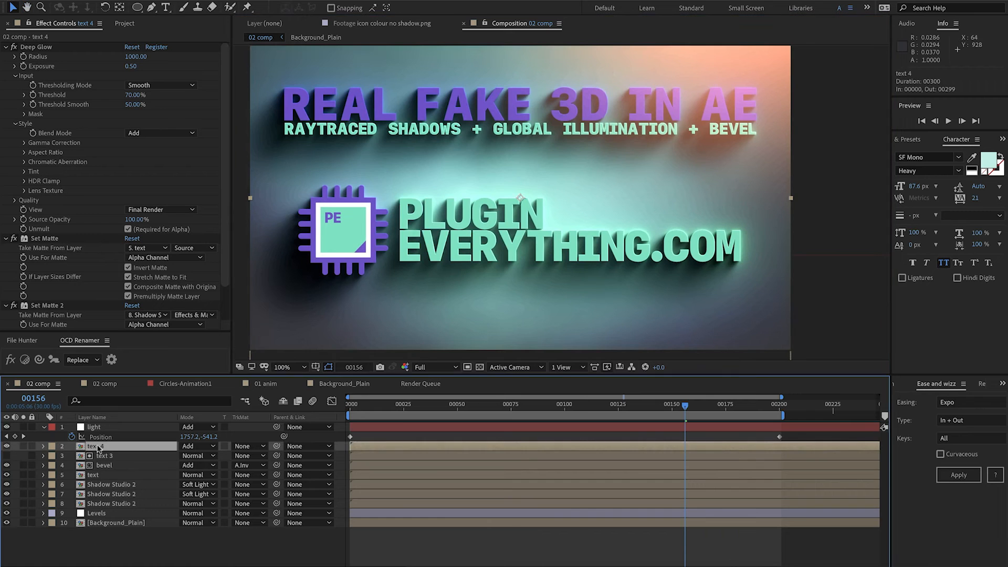
left_click(24, 446)
left_click(137, 7)
left_click_drag(379, 140, 591, 293)
left_click(197, 465)
left_click(198, 496)
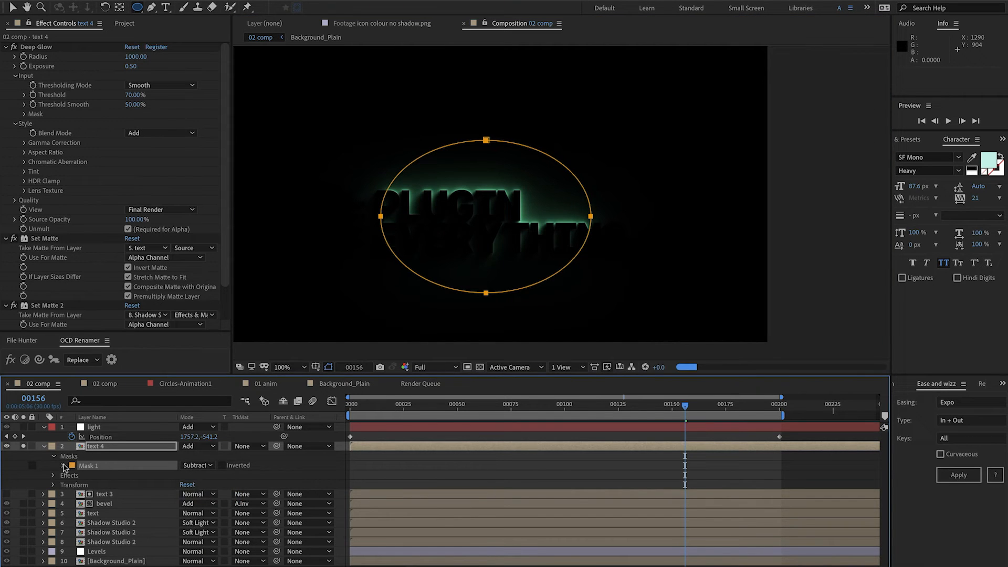
Feather the elliptical mask by 538 pixels and pull its top point down to the PLUGIN lettering, then unsolo text 4
left_click(64, 466)
left_click_drag(198, 484, 493, 488)
key("space")
left_click_drag(371, 180, 399, 196)
key("v")
left_click_drag(514, 156, 517, 216)
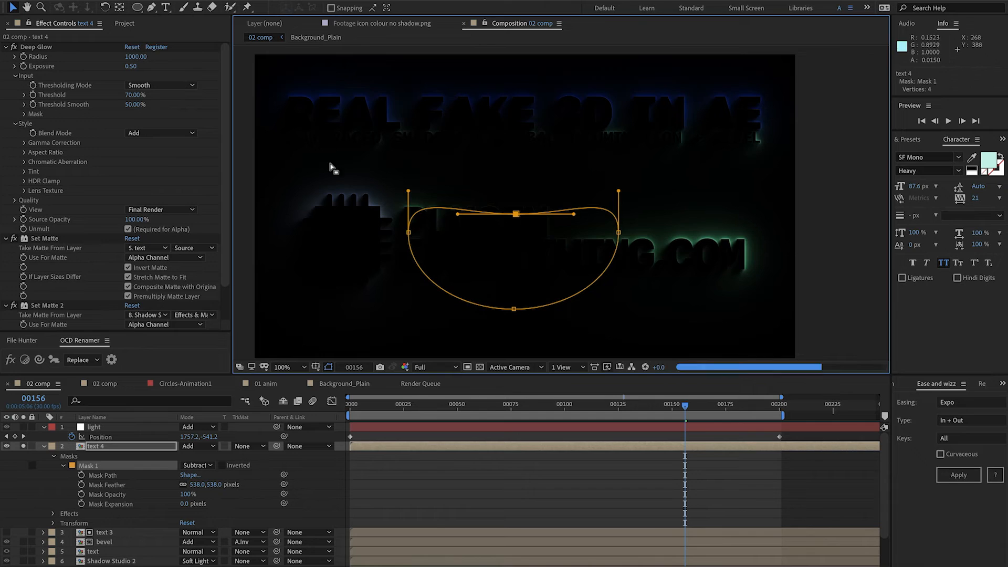
left_click_drag(516, 214, 518, 208)
left_click(28, 447)
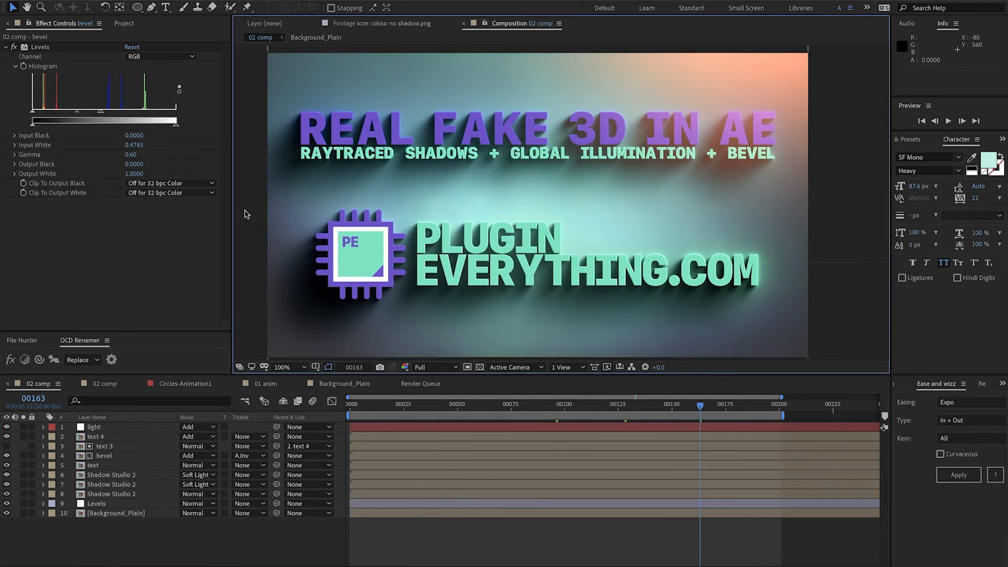
Duplicate the 02 comp composition in the Real Fake 3D folder and open the copy
left_click(110, 24)
left_click(92, 249)
left_click(44, 148)
left_click(61, 207)
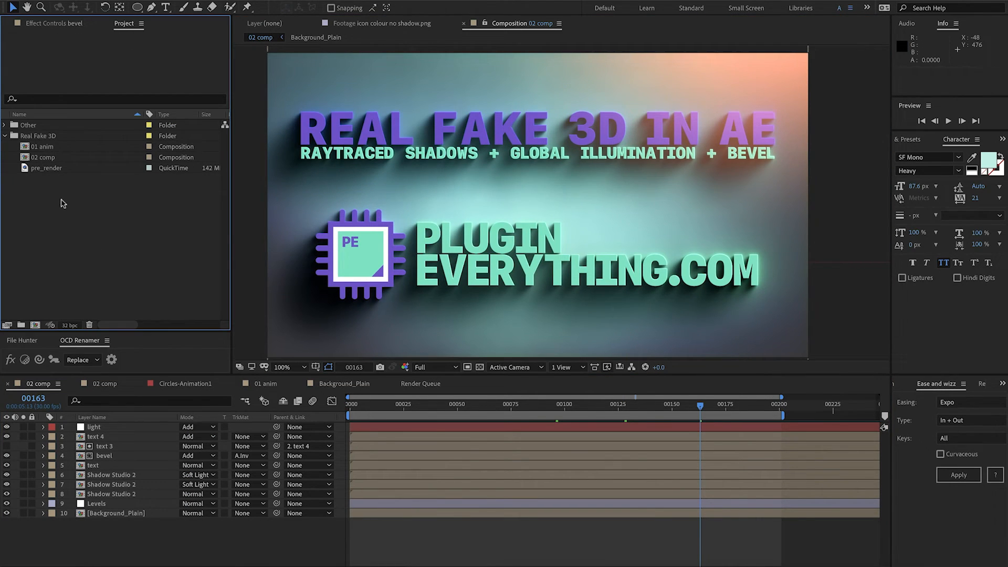
left_click(50, 149)
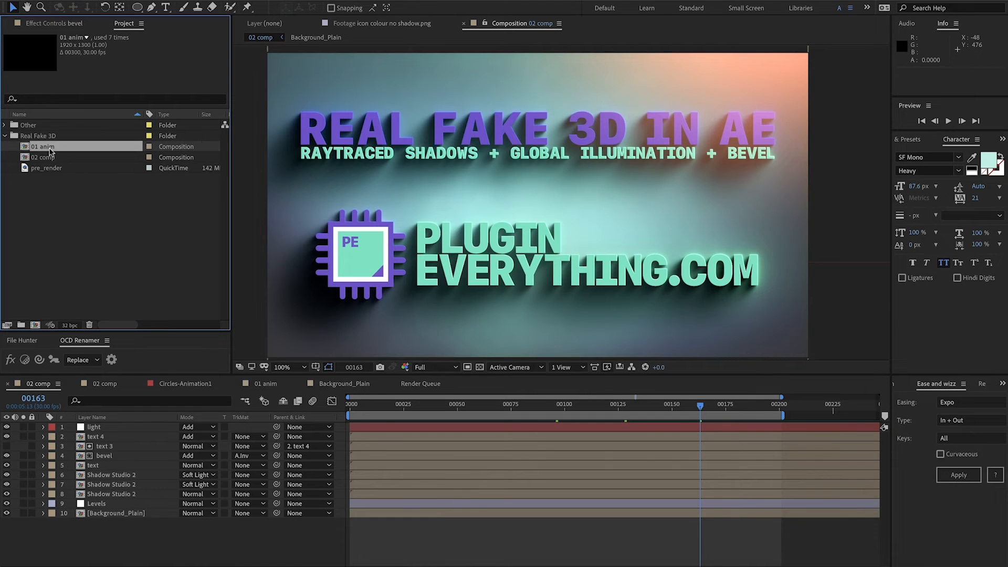
left_click(55, 157)
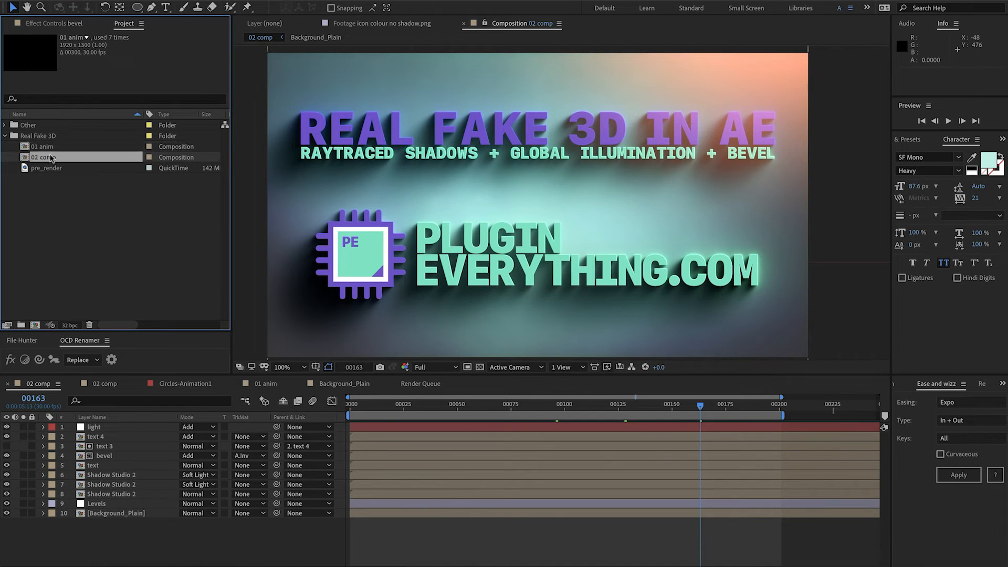
key("ctrl+d")
double_click(54, 168)
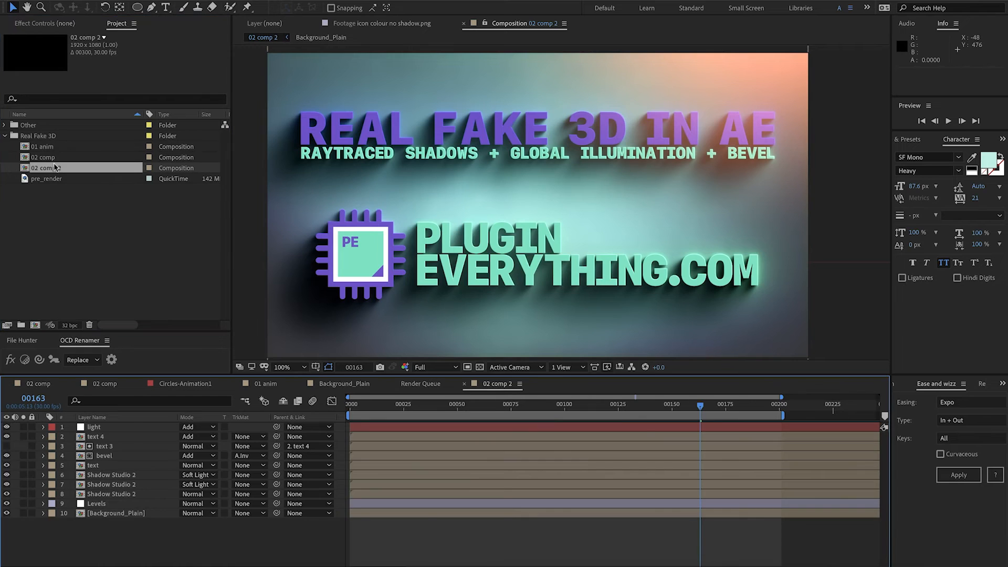
Rename the duplicated composition as 01.5 glow
key("Return")
type("01.5")
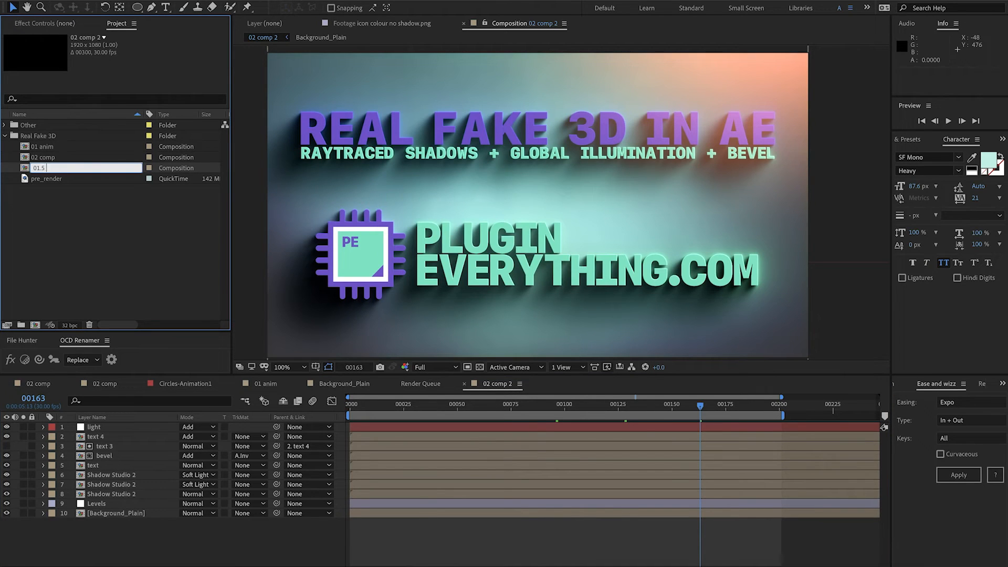
type(" glow")
key("Return")
Delete every layer in 01.5 glow except the base text layer
left_click_drag(96, 525, 103, 473)
key("Delete")
left_click(104, 455)
left_click(103, 436, "shift")
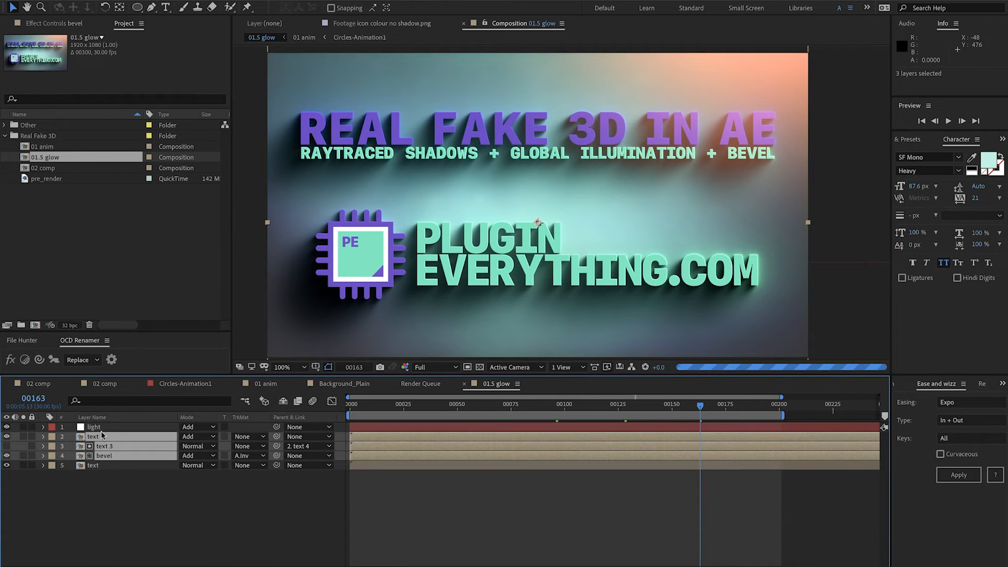
left_click(99, 427, "shift")
key("Delete")
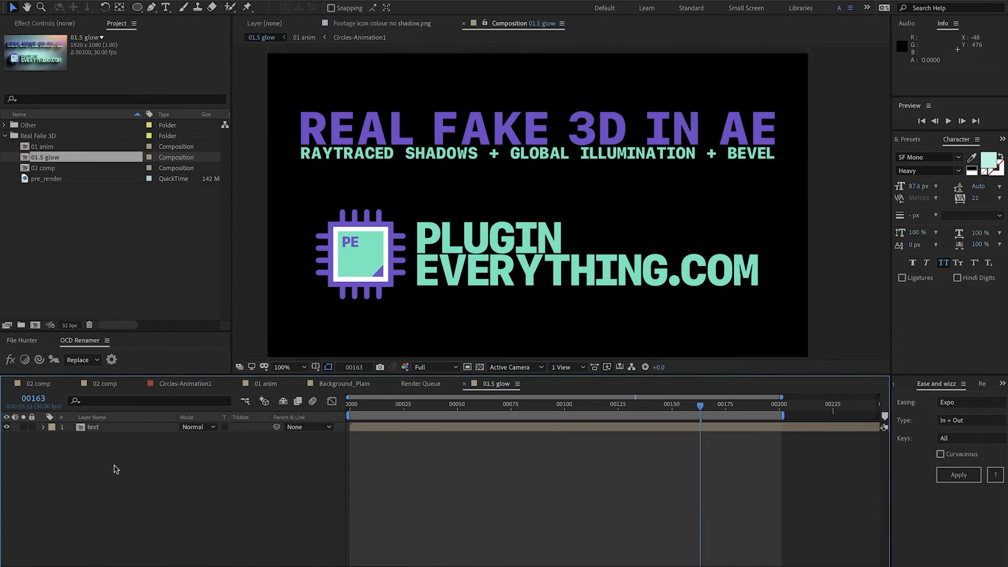
Add an adjustment layer above the text layer in the 01.5 glow composition
left_click(92, 428)
key("ctrl+alt+y")
key("ctrl+space")
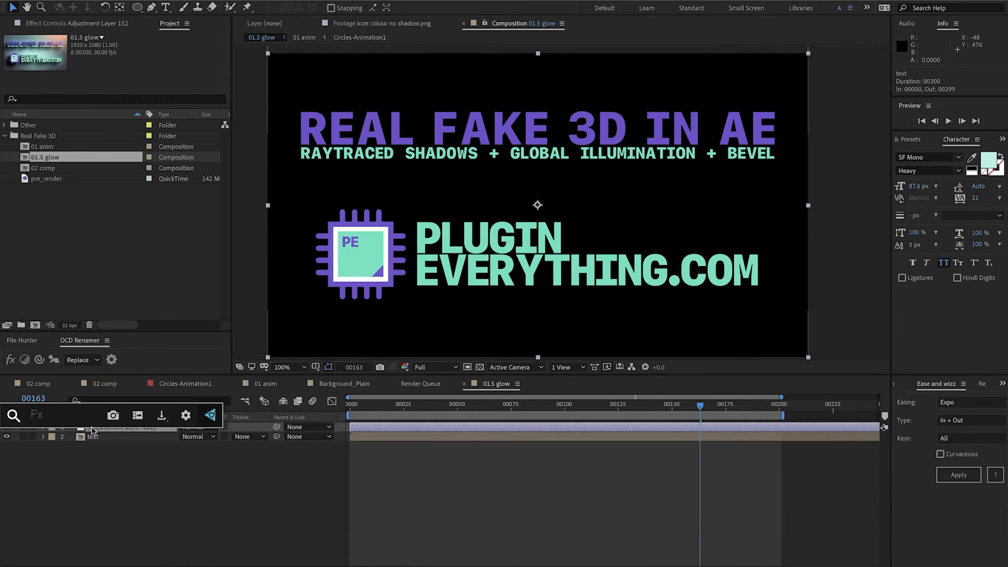
type("glow")
key("Return")
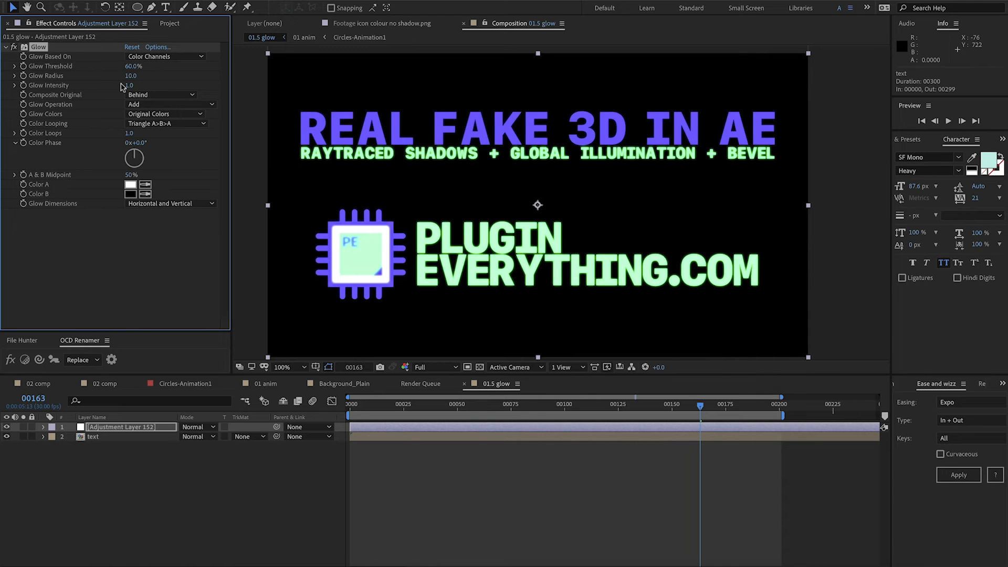
key("ctrl+z")
Apply the Deep Glow effect to the adjustment layer with its blend mode set to Add
key("ctrl+space")
type("de")
key("Return")
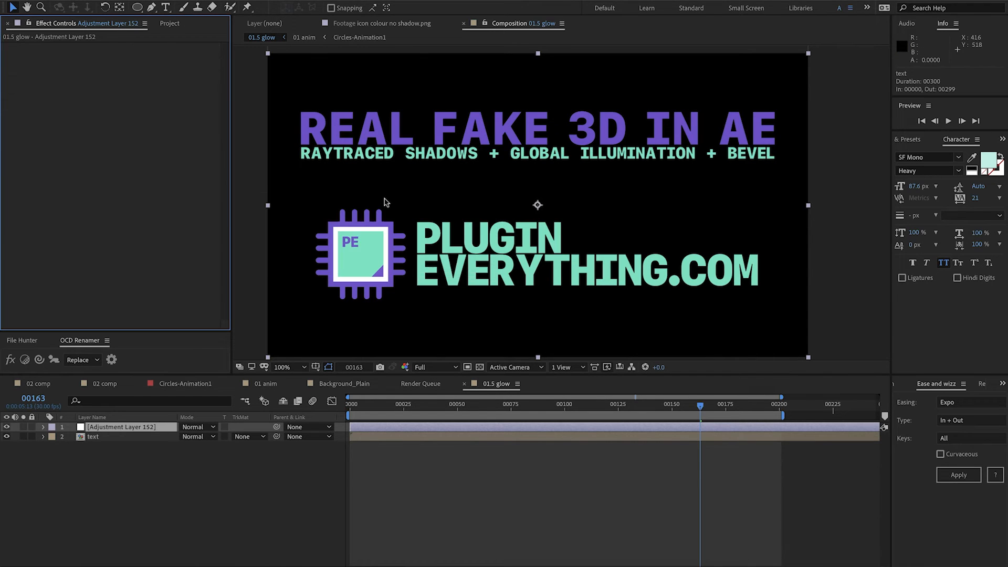
left_click(126, 94)
left_click(137, 111)
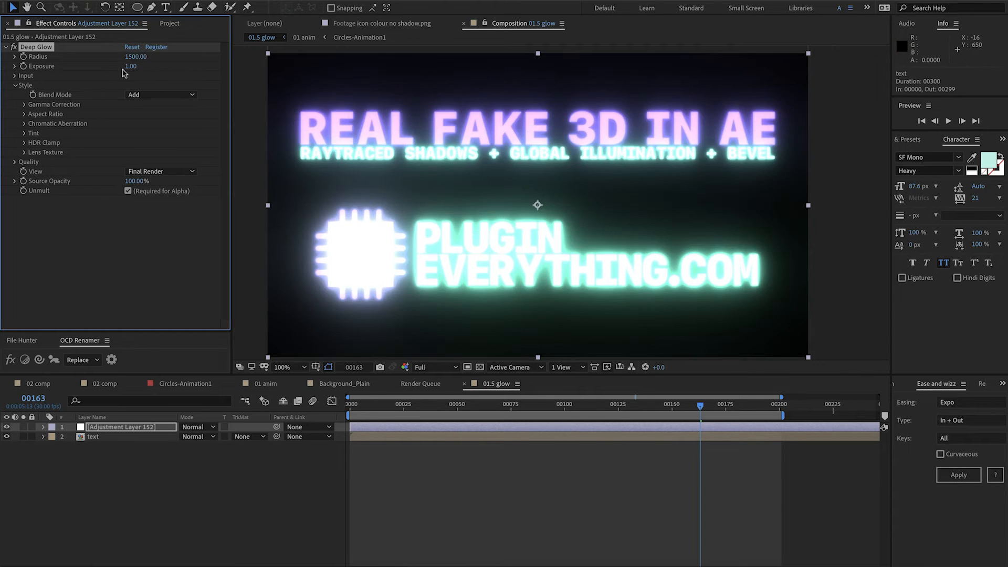
Set Deep Glow's exposure to 0.20 and its source opacity to 0%
left_click(129, 67)
type("0.2")
key("Return")
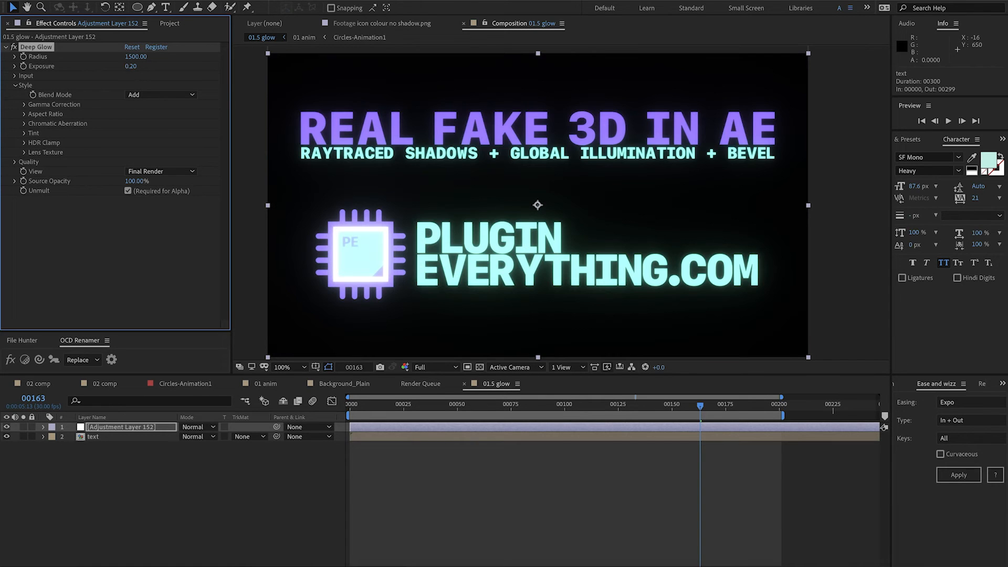
left_click(133, 181)
type("0")
key("Return")
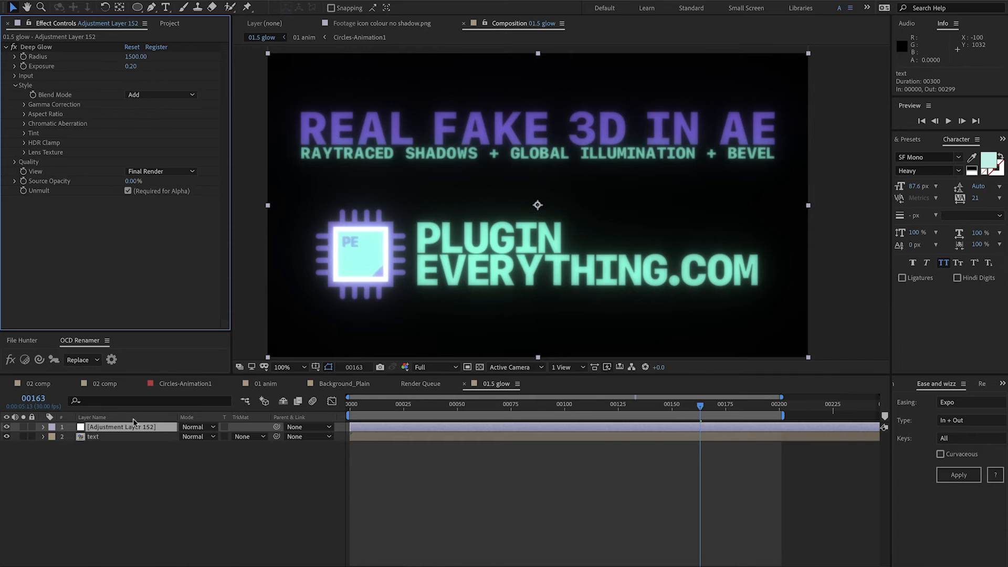
Apply Luma Key to the text layer, set to Key Out Brighter with a threshold of 178, and check the keyed layer in solo
left_click(116, 437)
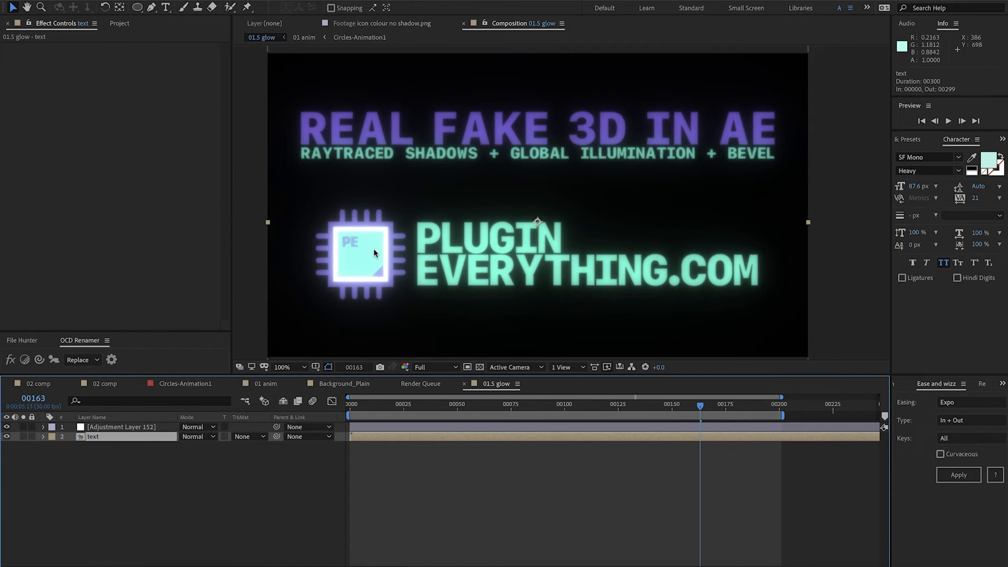
key("ctrl+space")
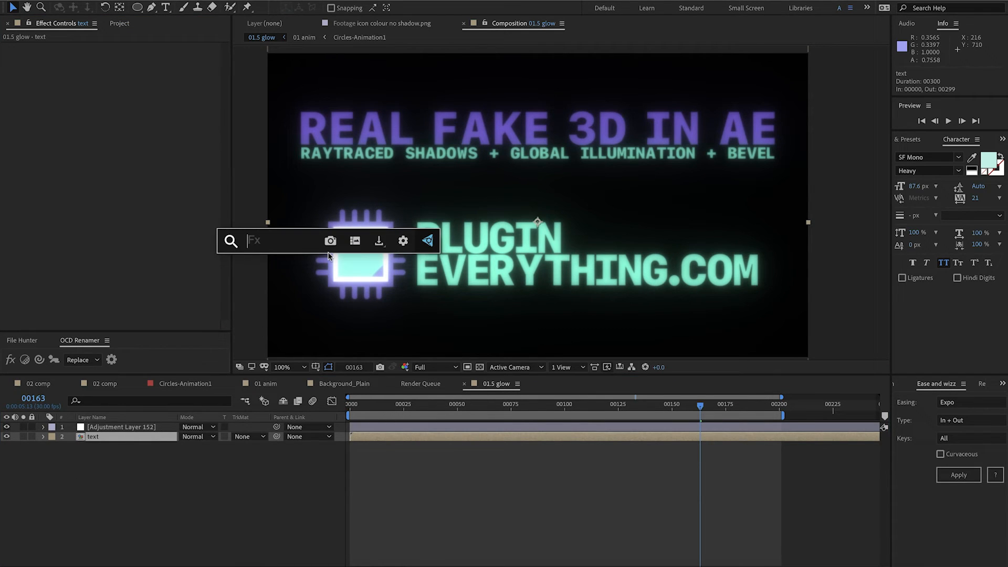
type("luma")
key("Return")
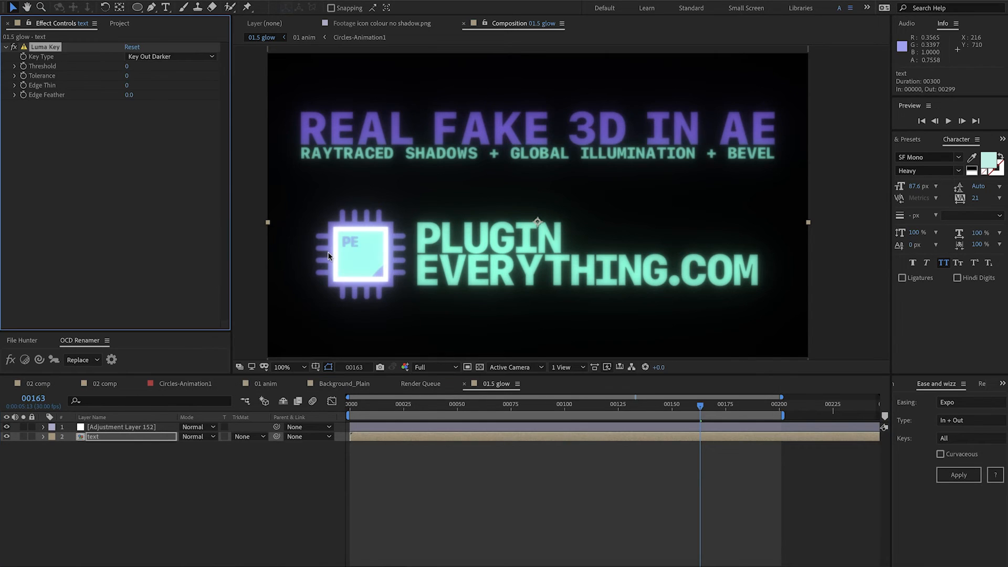
left_click(168, 56)
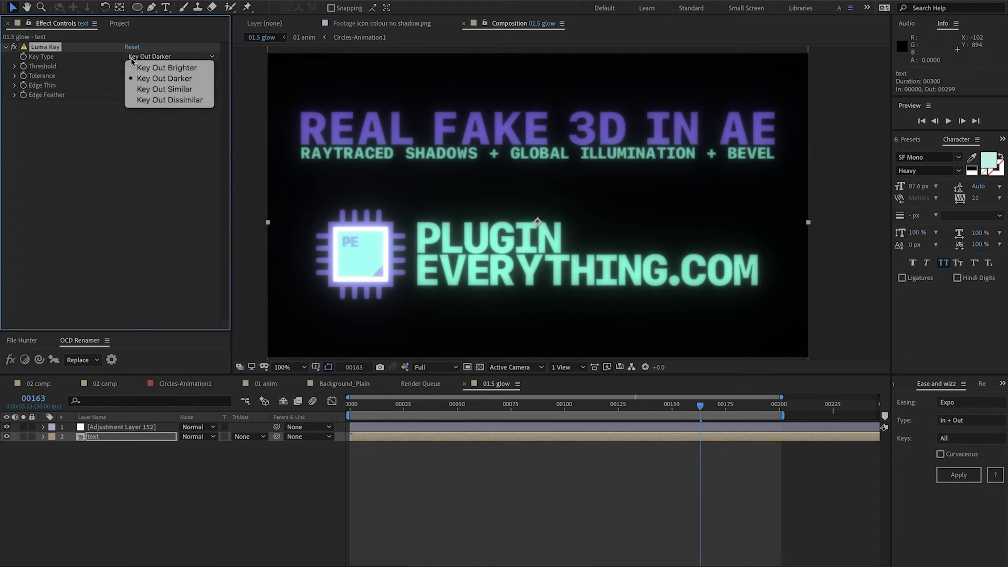
left_click(132, 67)
left_click_drag(131, 66, 182, 69)
left_click(24, 436)
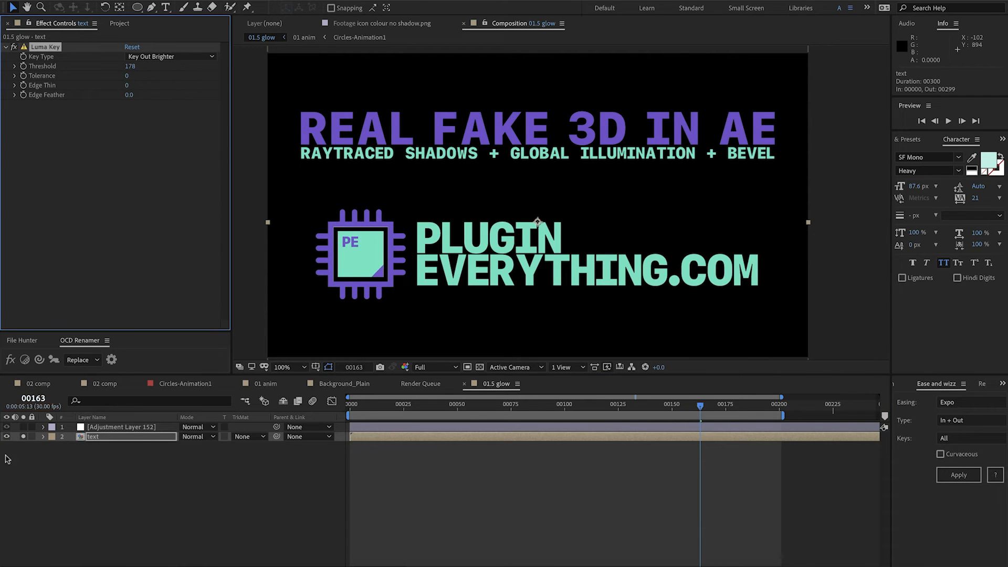
left_click(23, 436)
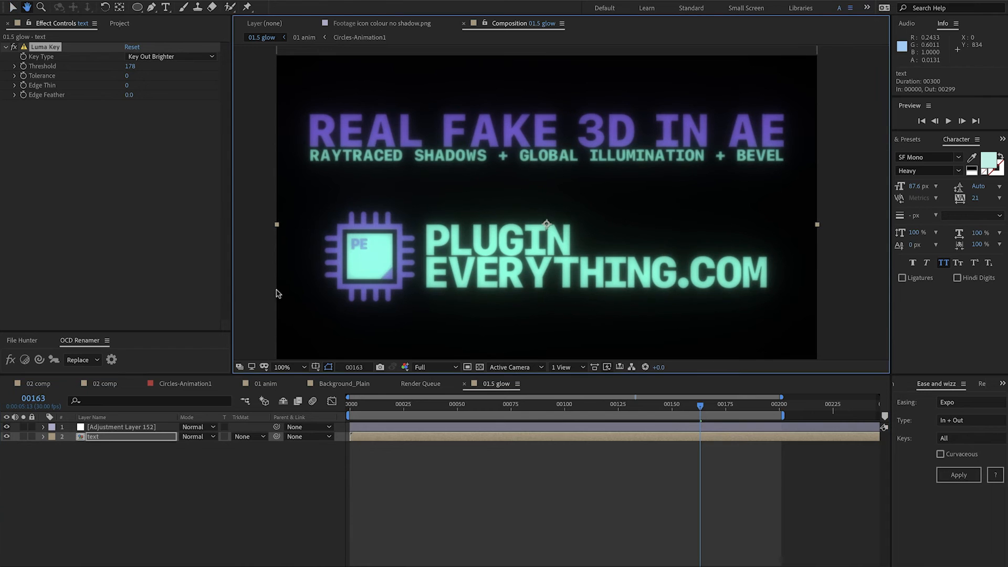
Set Deep Glow's input threshold and threshold smooth both to 70%
left_click(120, 427)
left_click(261, 202)
key("space")
left_click_drag(276, 218, 274, 219)
left_click(16, 76)
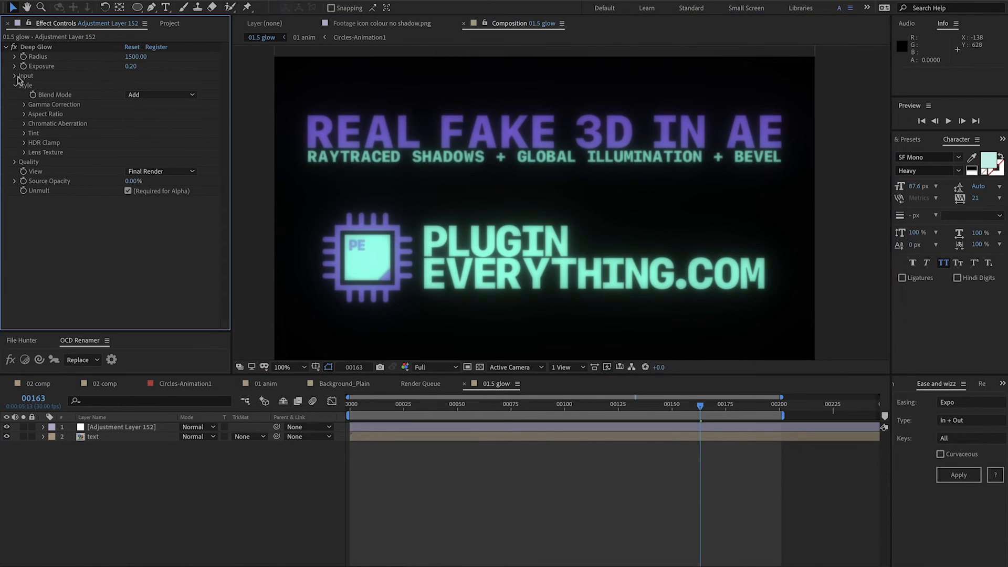
left_click(131, 95)
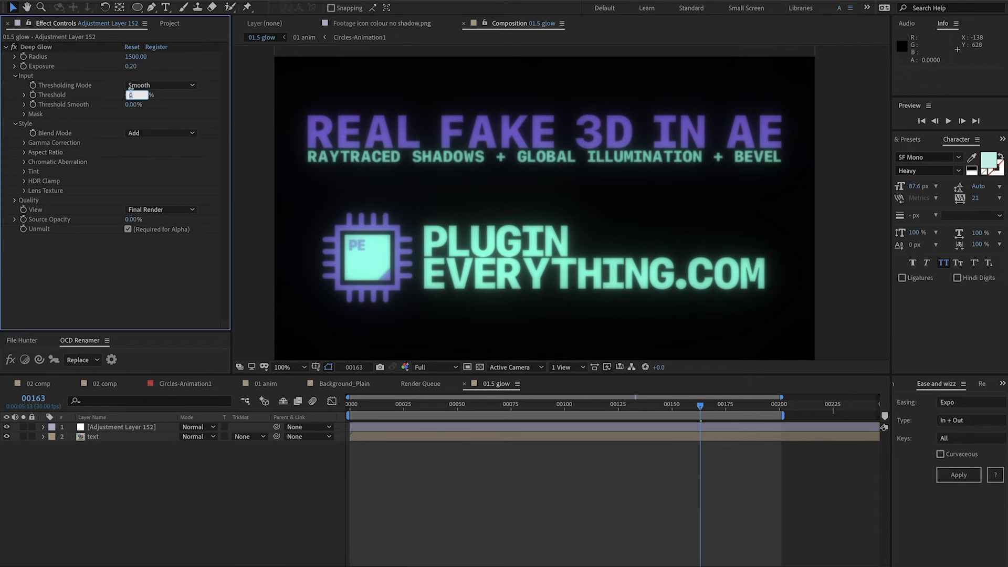
type("70")
key("Tab")
type("70")
key("Return")
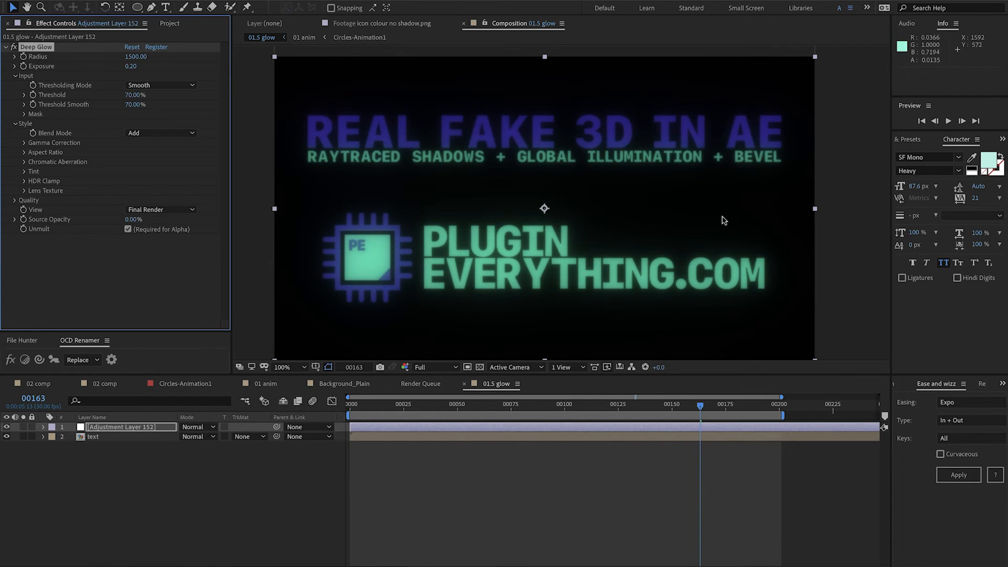
Add a second adjustment layer and apply the Levels effect to it
left_click(118, 469)
left_click(105, 436)
left_click(102, 469)
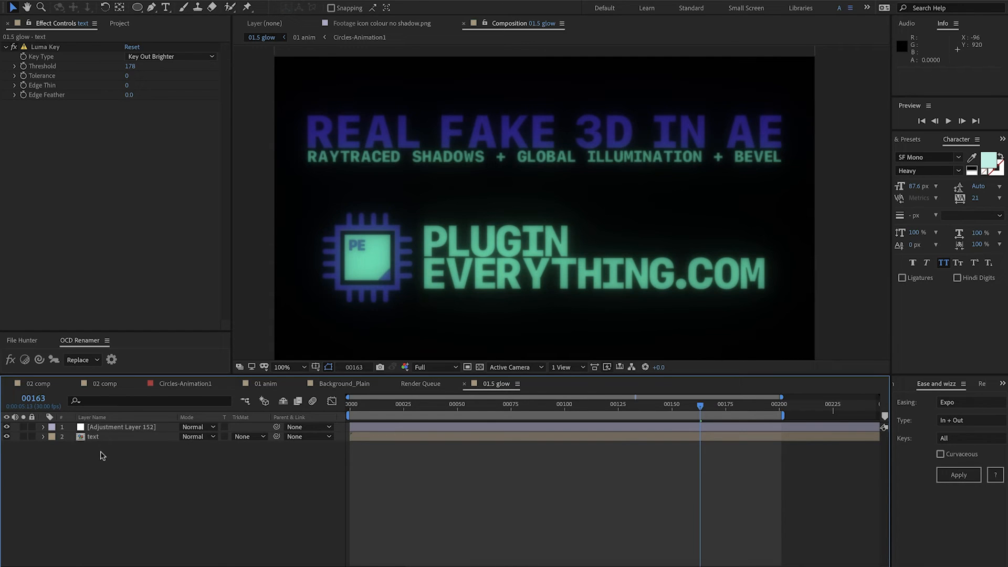
key("ctrl+alt+y")
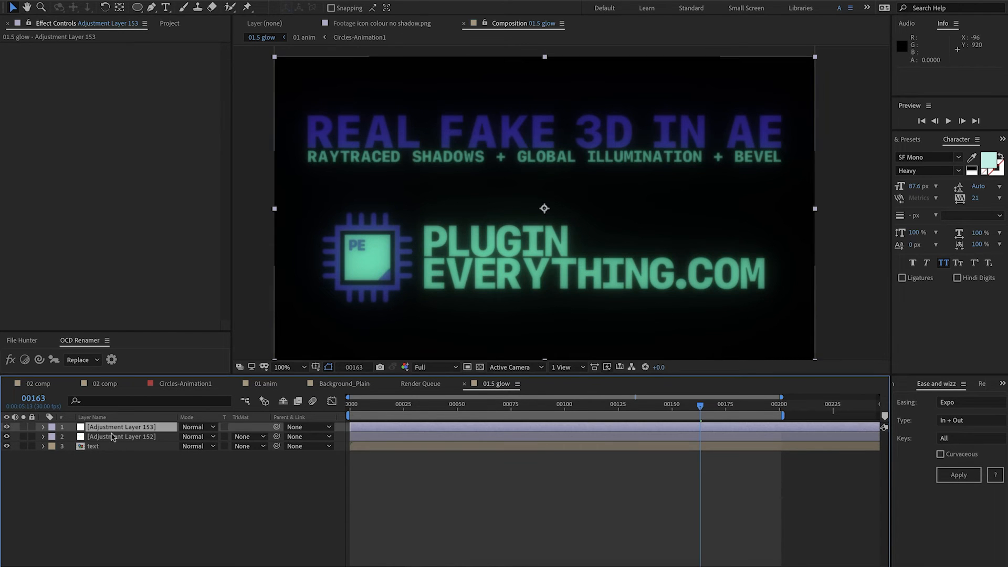
key("ctrl+space")
type("lev")
key("Return")
Move the Levels adjustment layer below the Deep Glow one and rename both layers after their effects
left_click_drag(111, 427, 109, 446)
left_click(105, 428, "shift")
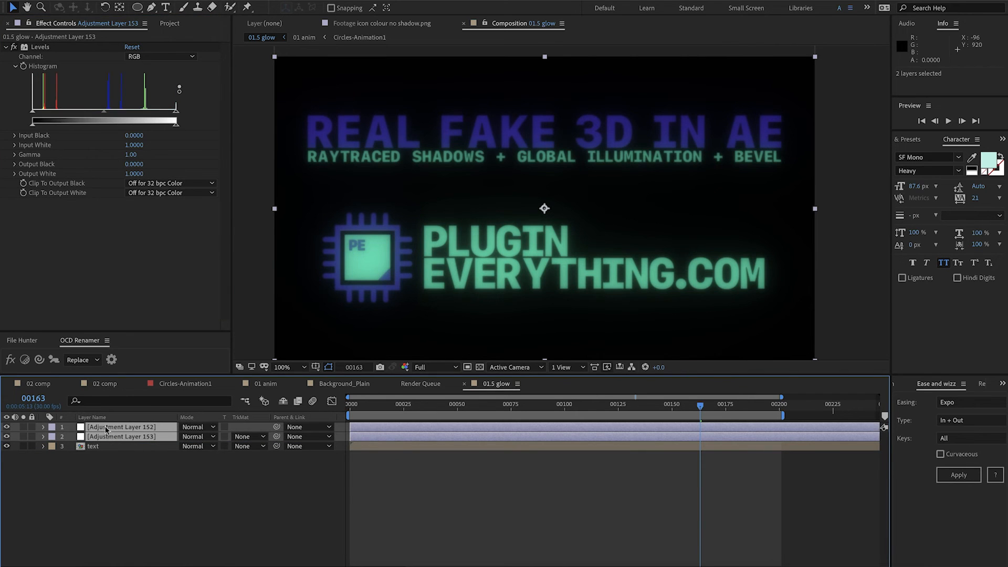
left_click(10, 360)
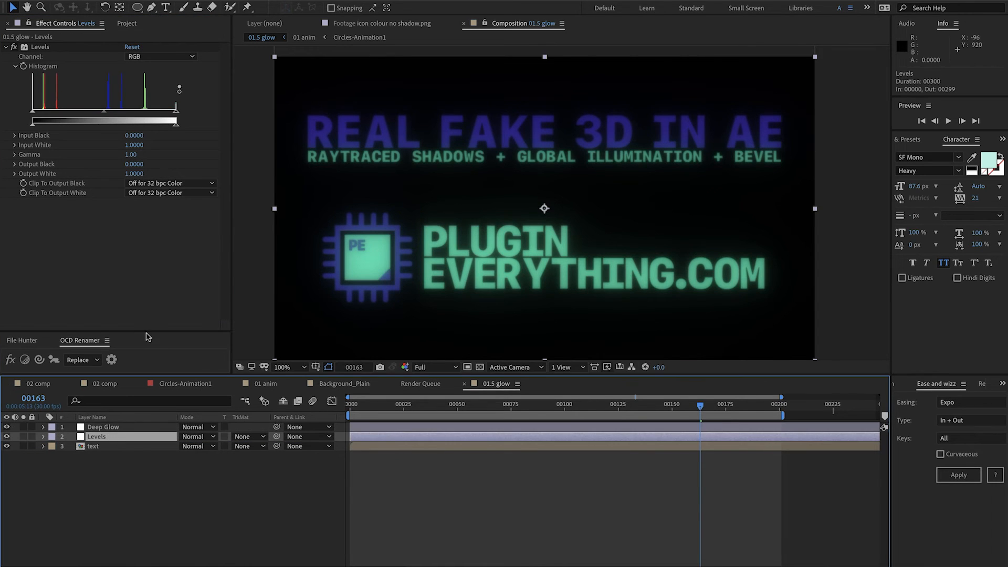
Draw an elliptical mask about 1048 by 234 pixels over REAL FAKE on the Levels layer and lower its input white to 0.2549
left_click(136, 7)
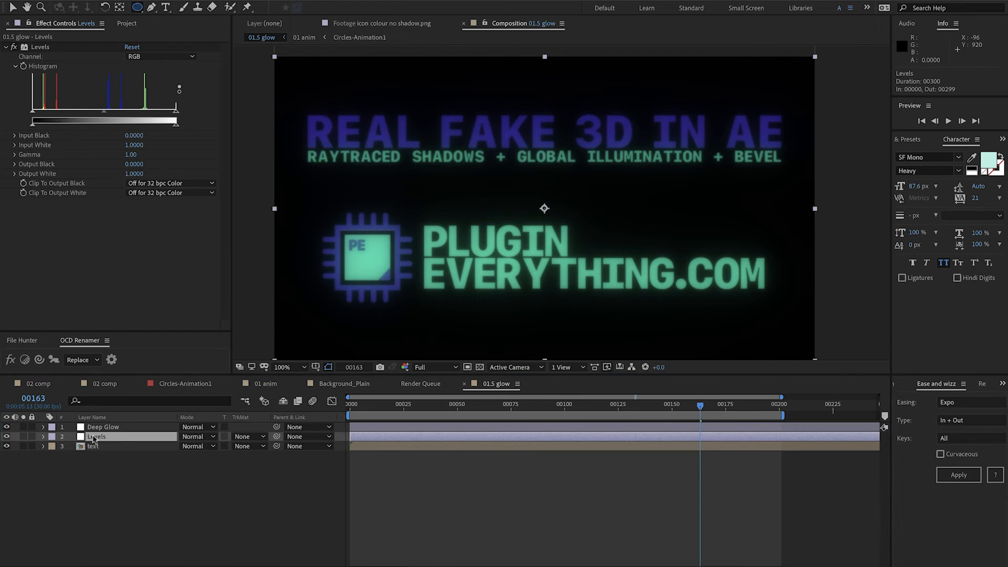
scroll(280, 107, "up", 1)
left_click_drag(275, 101, 570, 167)
key("v")
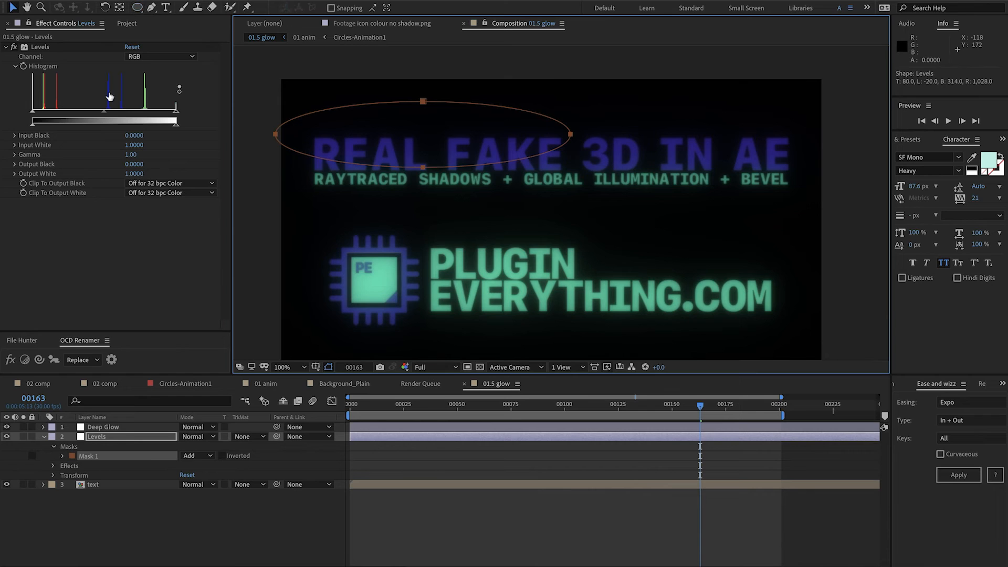
left_click_drag(176, 111, 174, 112)
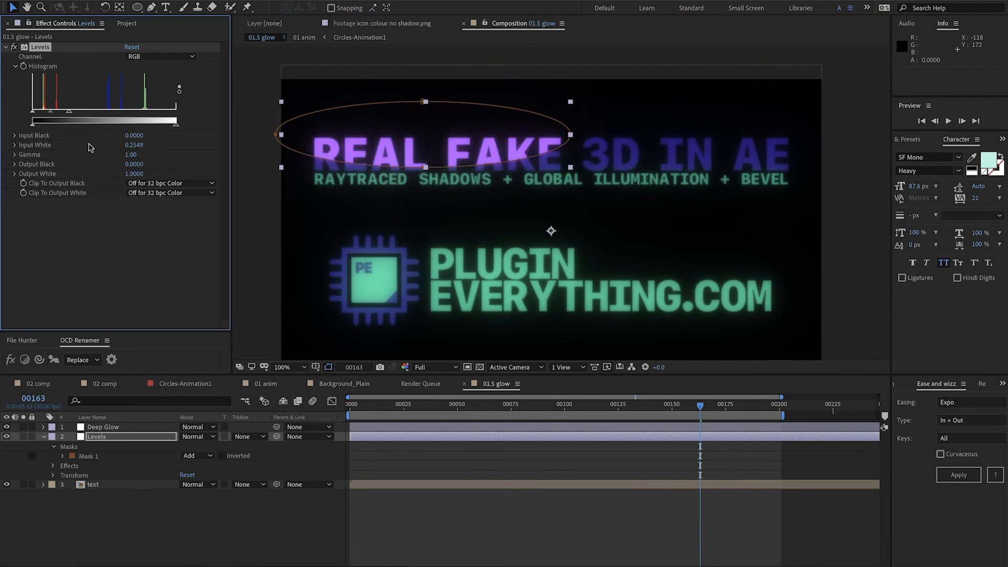
Feather the Levels mask by 180 pixels, pull its bottom point up into the title lettering, and lower input white to 0.2118
key("m")
key("m")
left_click_drag(200, 465, 305, 461)
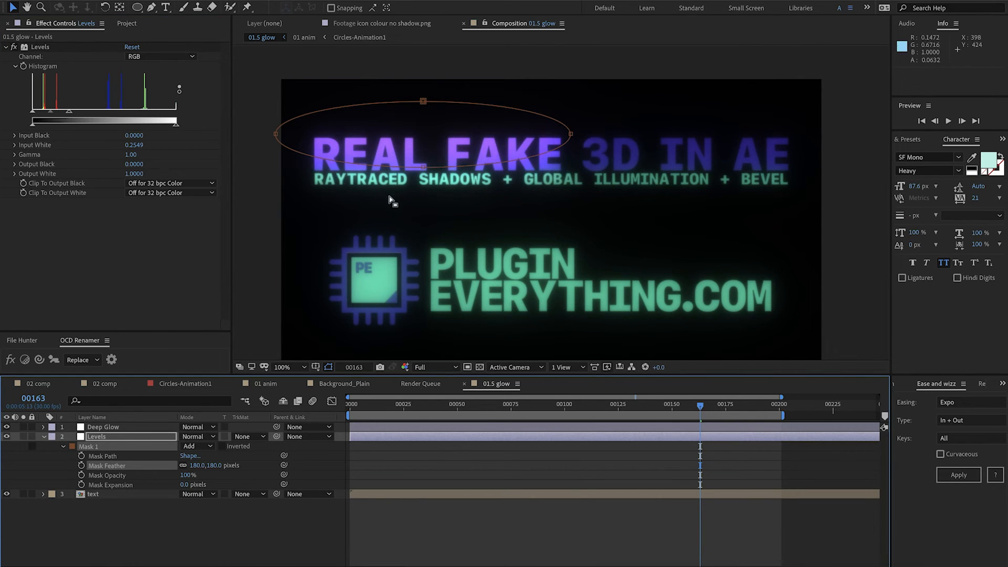
left_click_drag(423, 167, 412, 153)
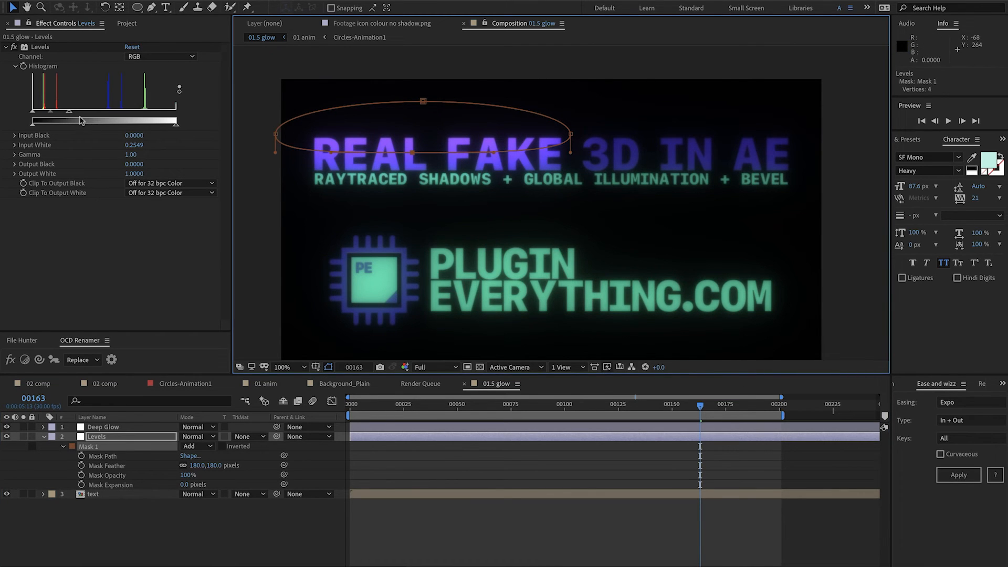
left_click_drag(69, 112, 65, 112)
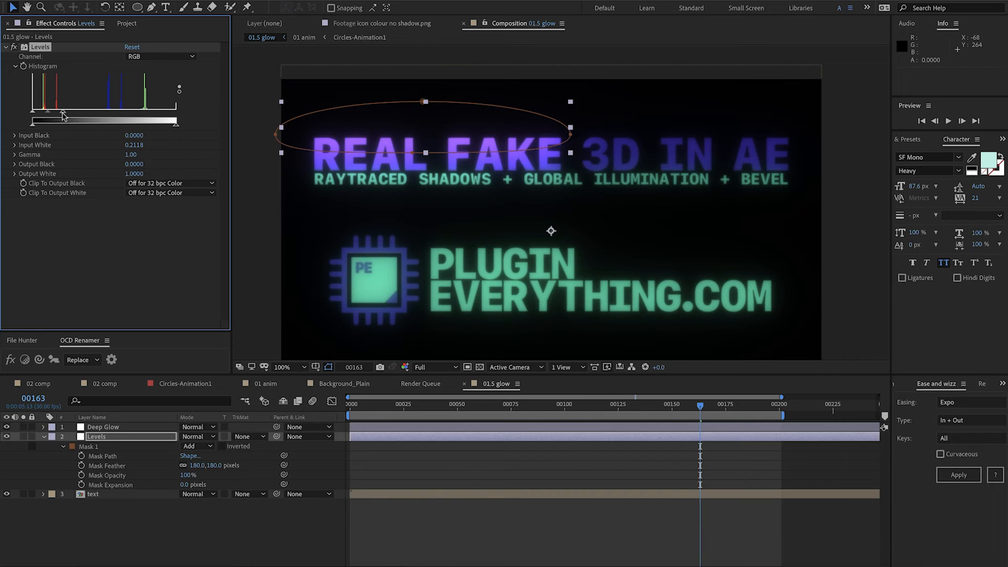
Apply Hue/Saturation to the Levels layer and set its master hue to -10°
key("ctrl+space")
type("hue")
key("Return")
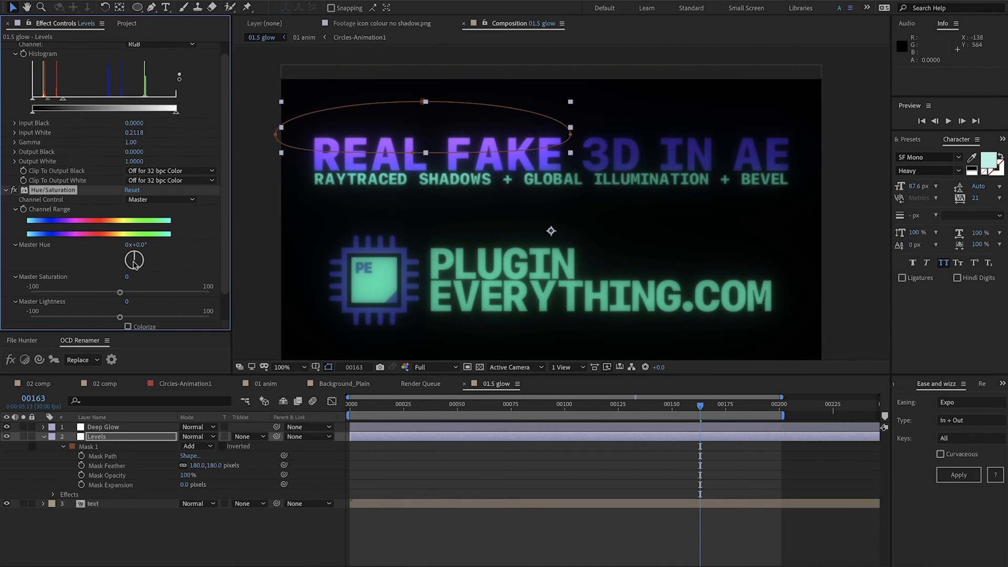
left_click(135, 245)
left_click(137, 246)
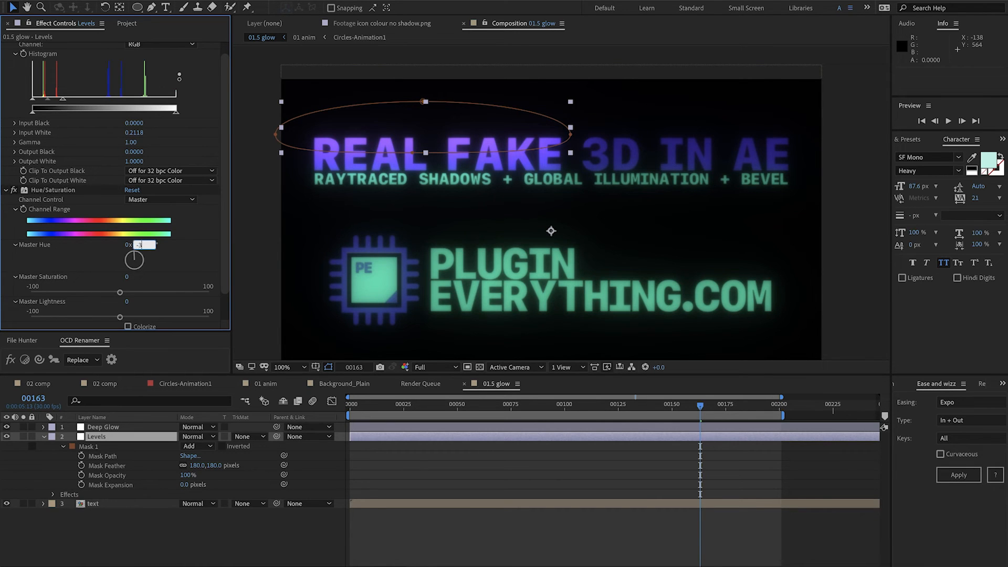
key("Return")
left_click(137, 245)
type("-10")
key("Return")
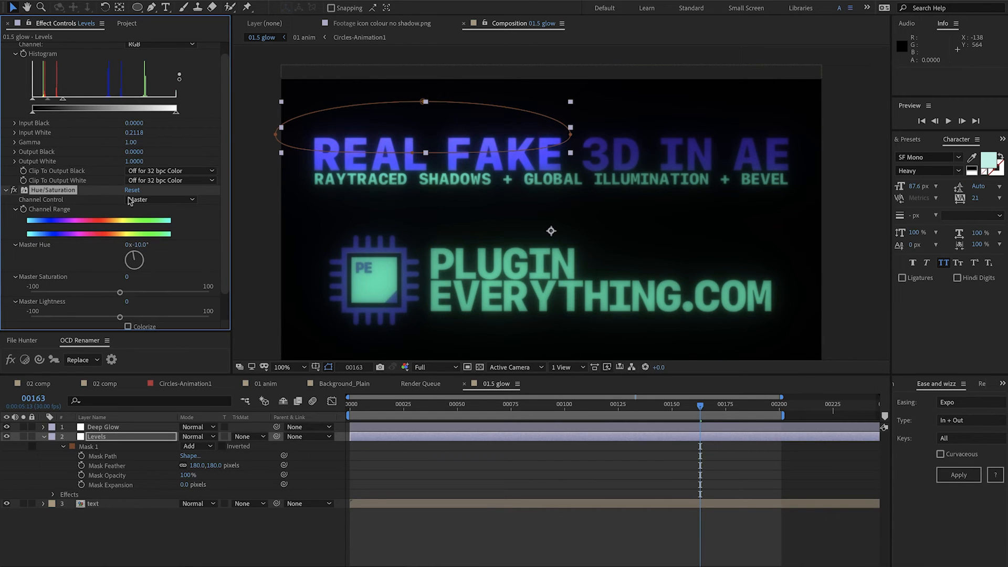
Set the Levels effect's input white to 0.1176 and its gamma to 0.40
left_click_drag(64, 101, 59, 102)
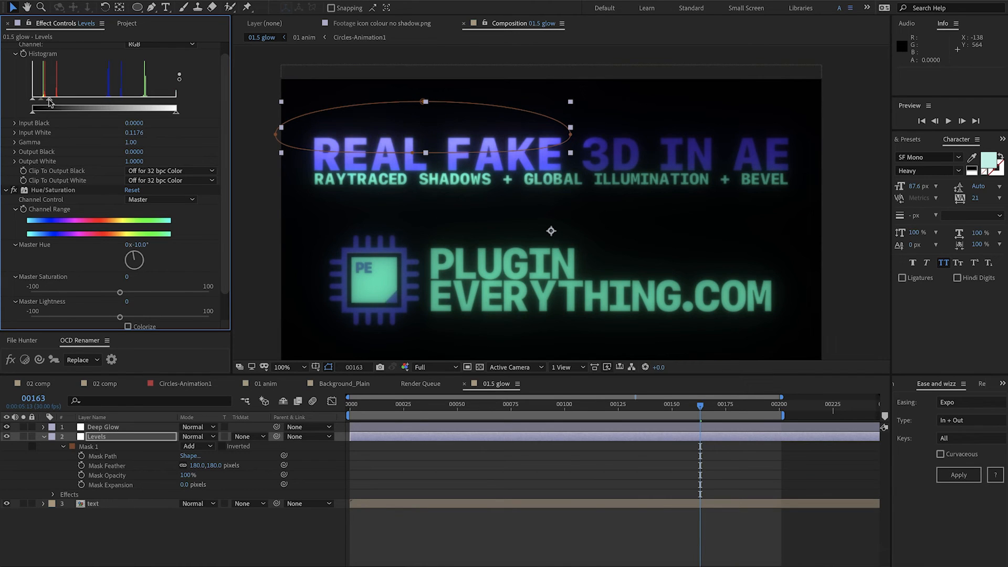
left_click(129, 142)
key("Return")
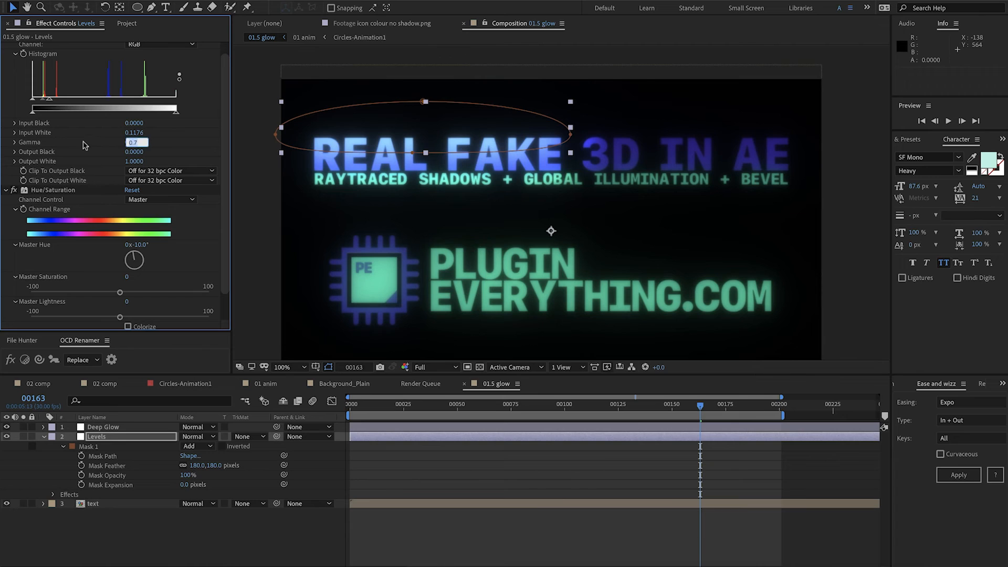
key("Return")
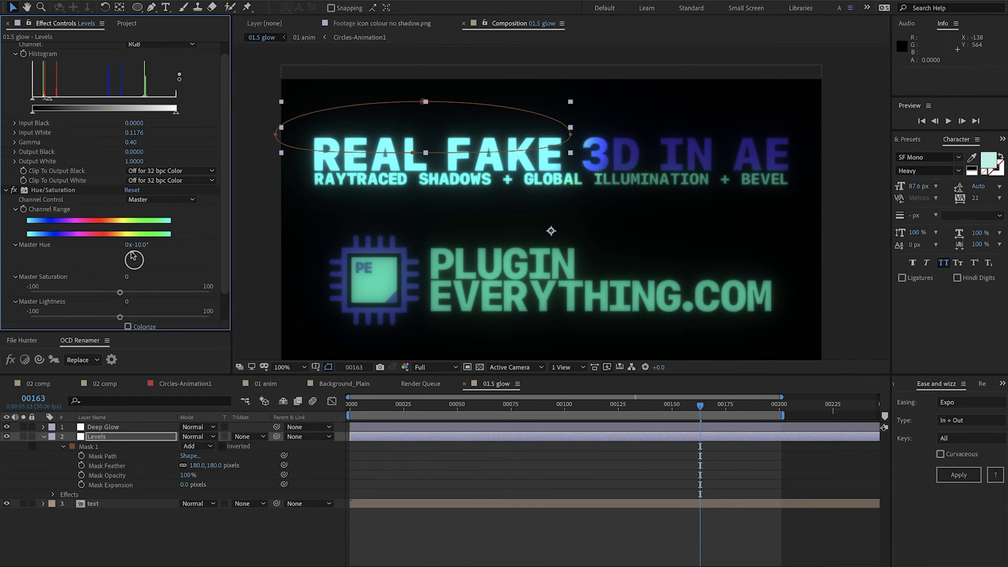
Change the Hue/Saturation master hue to -5°
left_click(138, 245)
type("-5")
key("Return")
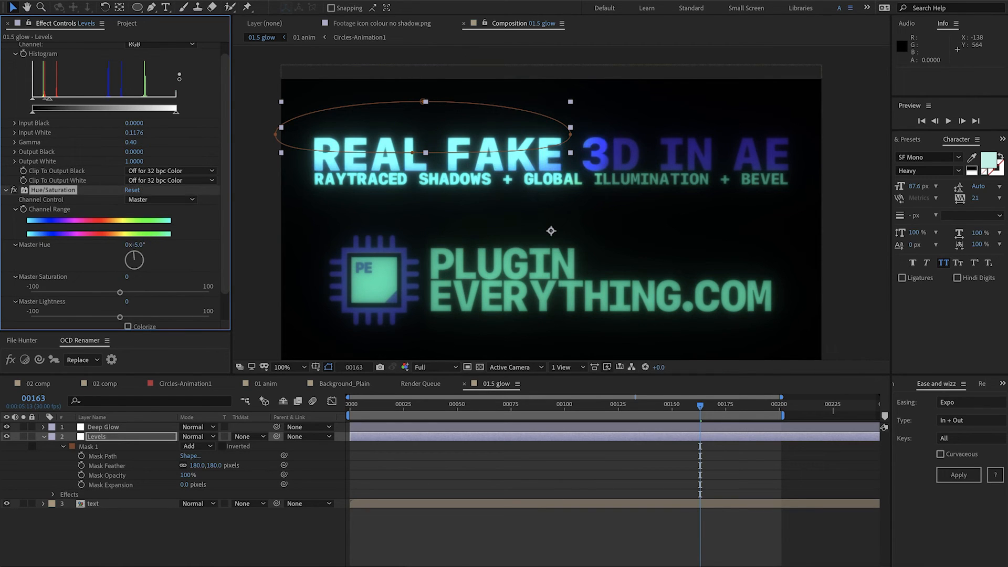
left_click_drag(344, 238, 369, 248)
scroll(73, 187, "up", 1)
left_click(44, 203)
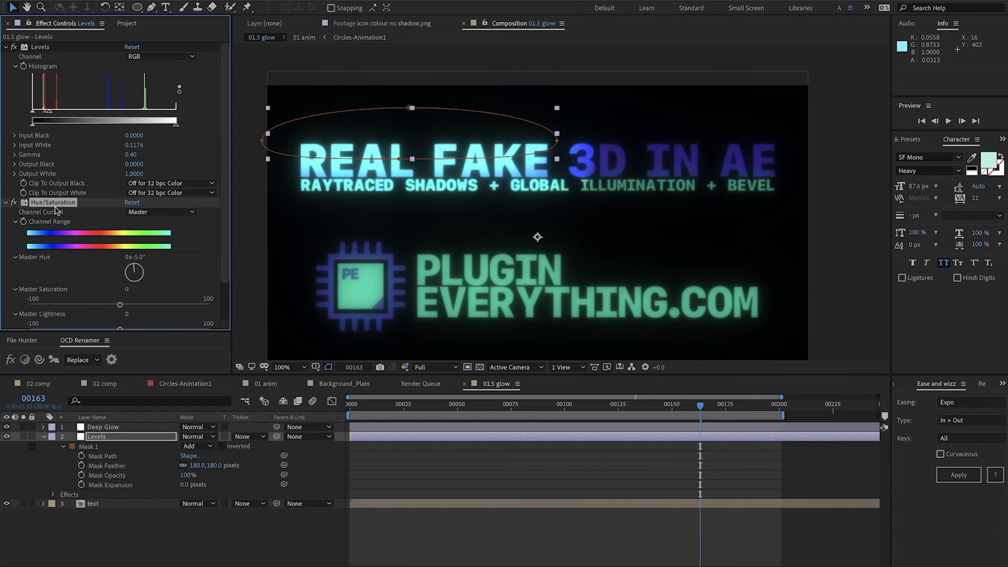
Narrow the Levels mask from its right point, feather it 455 pixels, and set input white 0.3412, gamma 0.30 and master hue -2°
left_click_drag(557, 140, 528, 137)
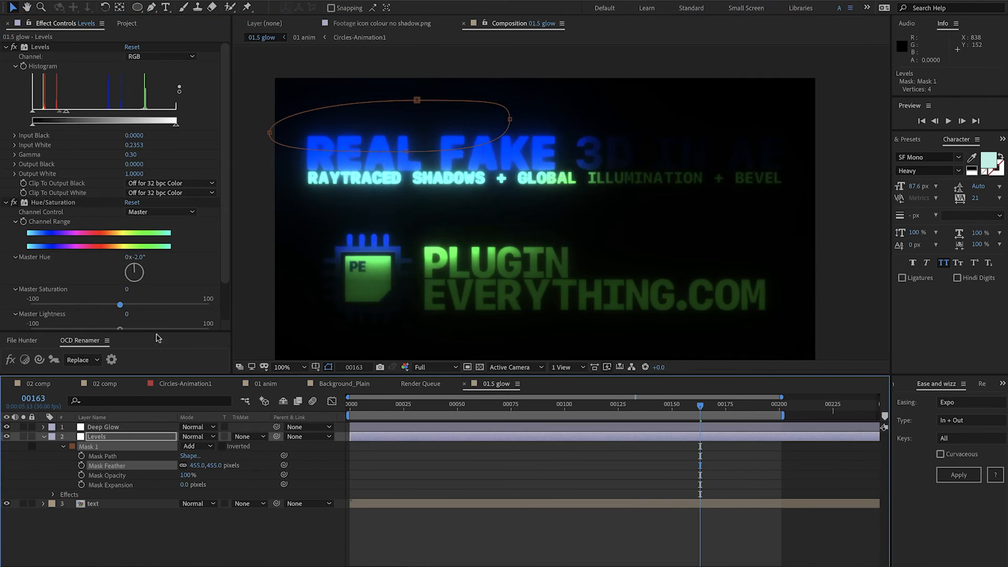
left_click(131, 427)
left_click(126, 427)
left_click(157, 436)
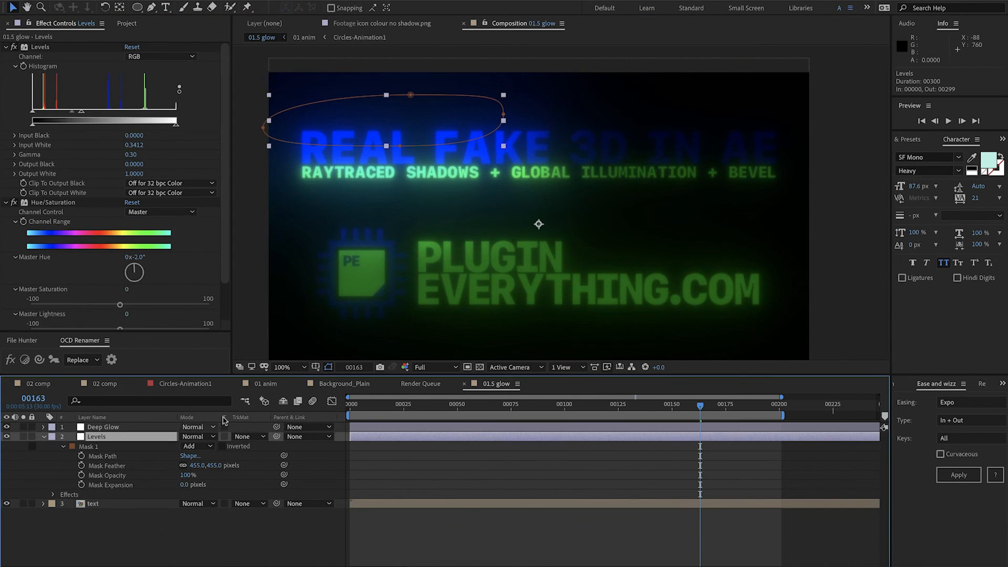
Switch the Levels effect on the masked Levels layer to its Blue channel
left_click(131, 427)
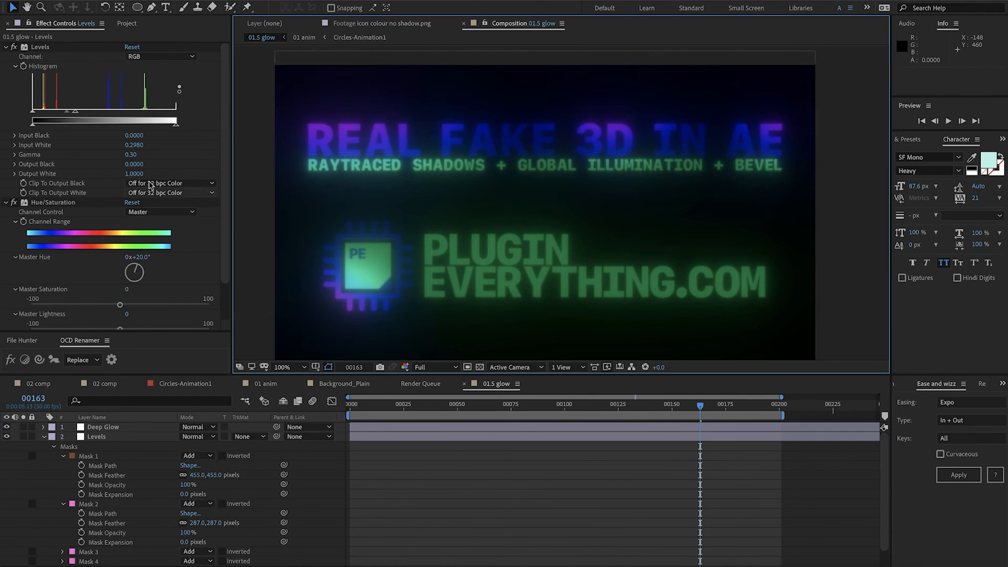
left_click(160, 56)
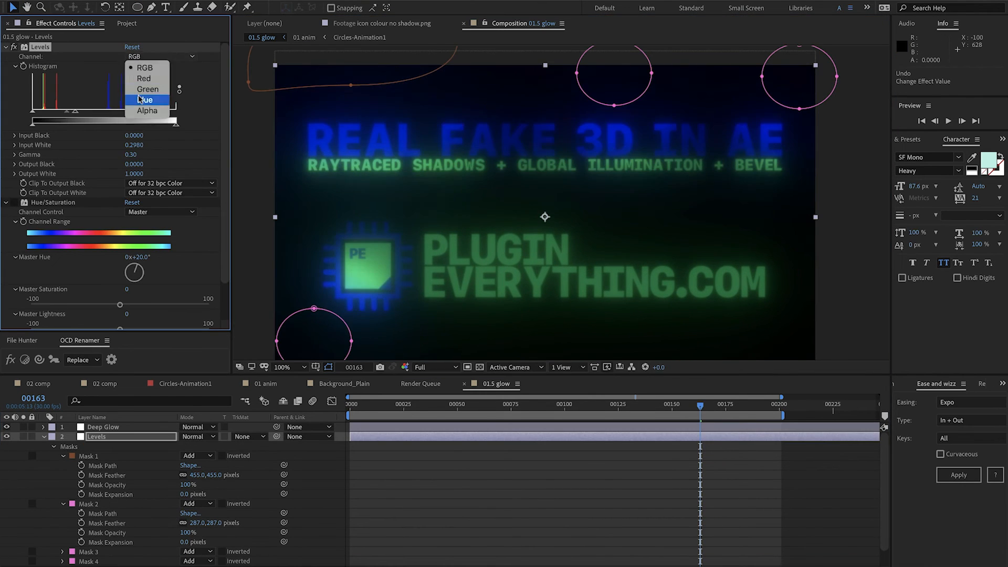
left_click(142, 96)
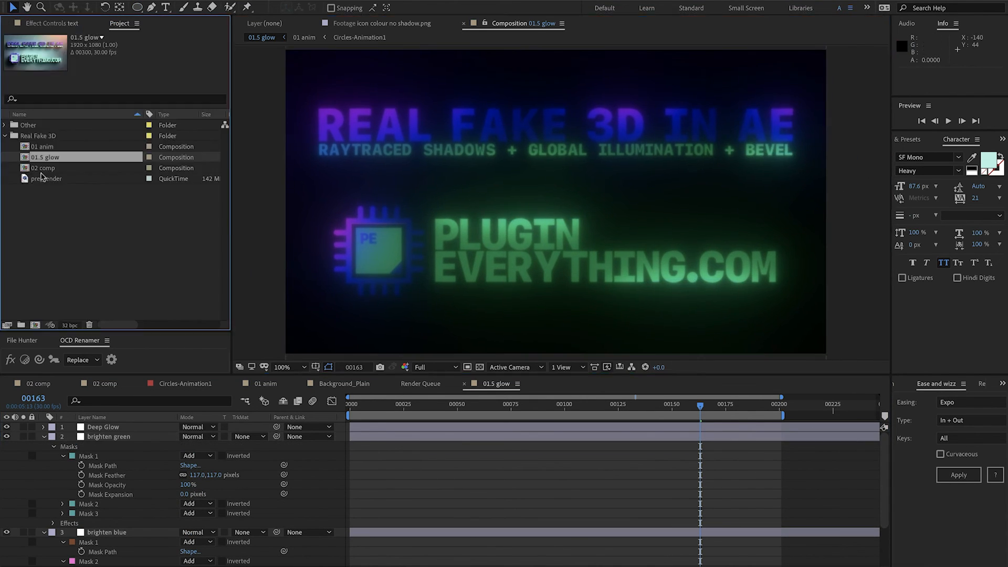
Collapse the brighten green layer's properties and hide that layer
left_click(198, 436)
left_click(44, 436)
left_click(7, 437)
Add an adjustment layer named "darken green" with a feathered elliptical mask over the PLUGIN EVERYTHING.COM text
key("ctrl+alt+y")
type("darken green")
left_click_drag(395, 148, 731, 263)
left_click_drag(195, 534, 472, 522)
Switch between the 02 comp and 01.5 glow compositions to examine how the glow layers affect the final image
left_click(102, 427)
left_click(260, 37)
left_click(261, 180)
left_click(304, 37)
left_click(260, 37)
left_click(304, 37)
left_click(106, 445)
left_click(88, 474)
left_click(261, 37)
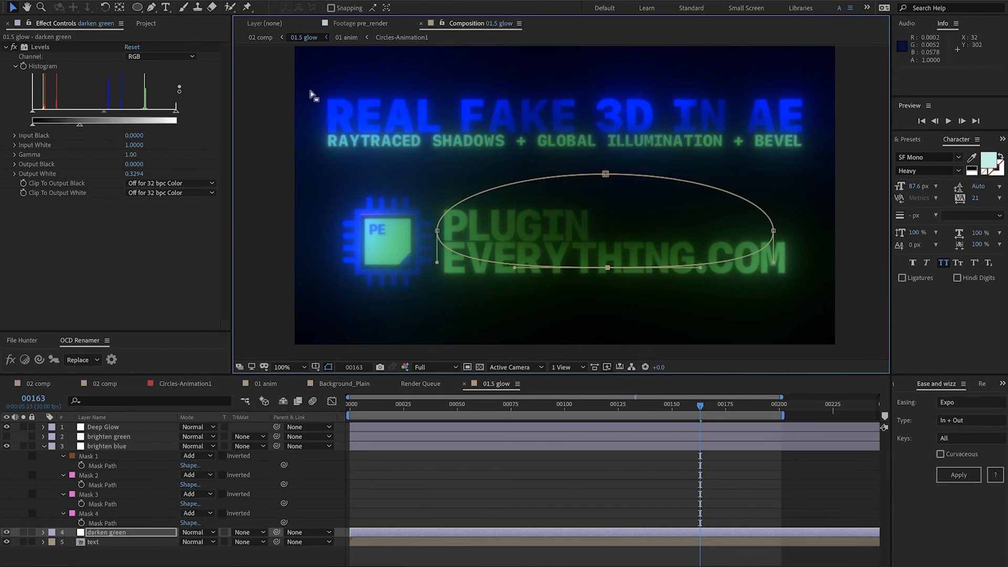
left_click(259, 219)
left_click_drag(282, 206, 265, 214)
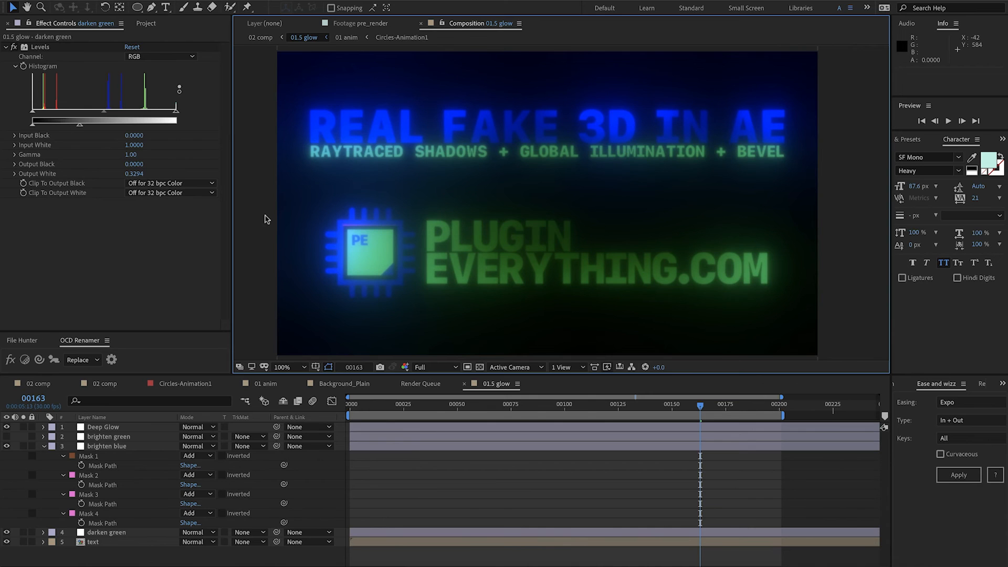
left_click(274, 40)
left_click_drag(495, 218, 486, 221)
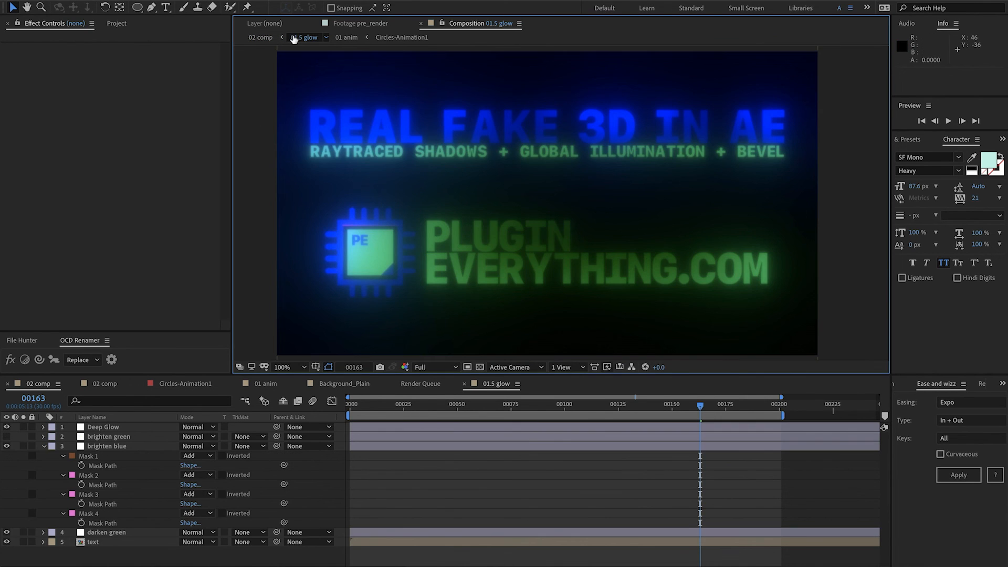
Collapse the brighten blue and darken green layers in 01.5 glow and return to the 02 comp composition
left_click(304, 38)
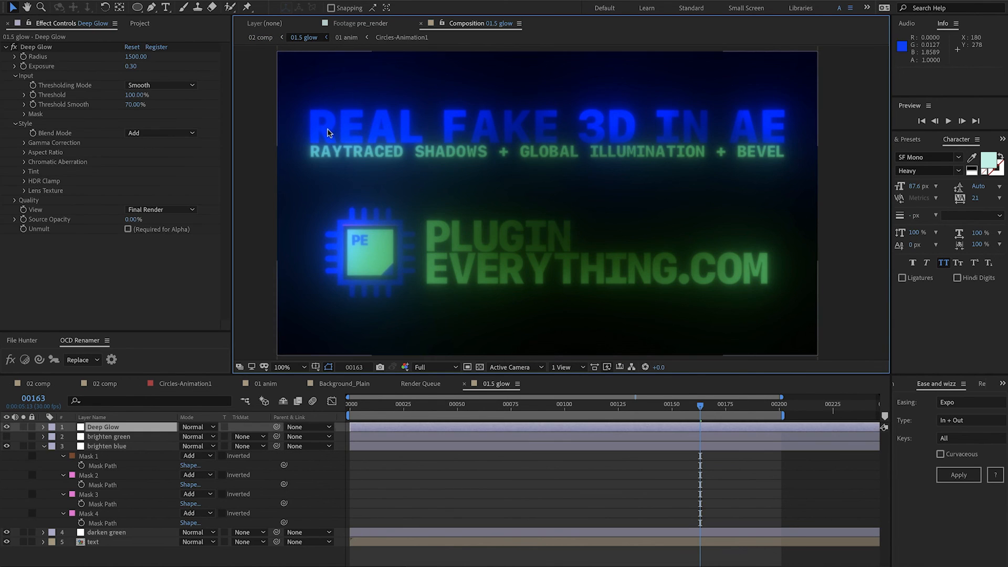
left_click(44, 445)
left_click(70, 522)
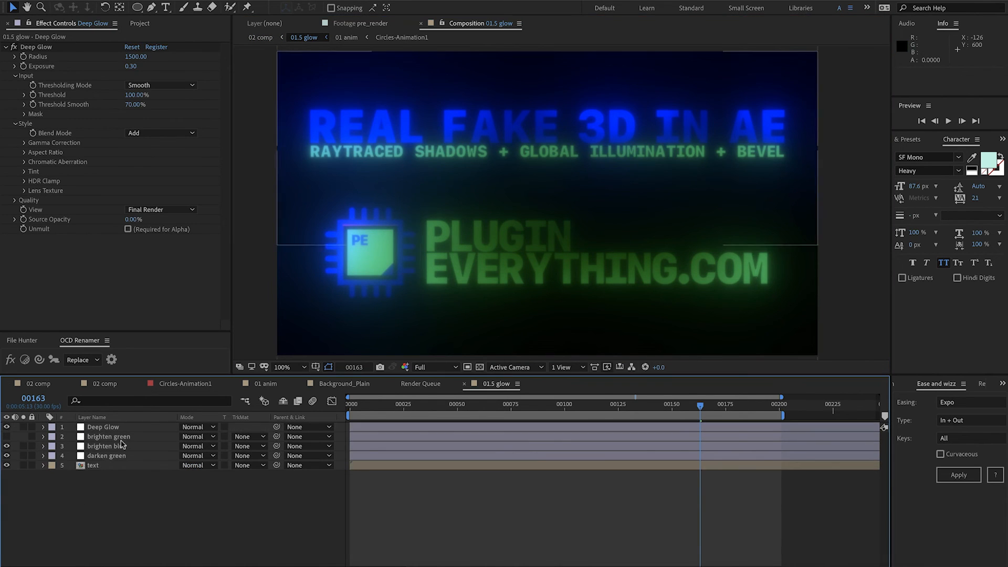
left_click(259, 39)
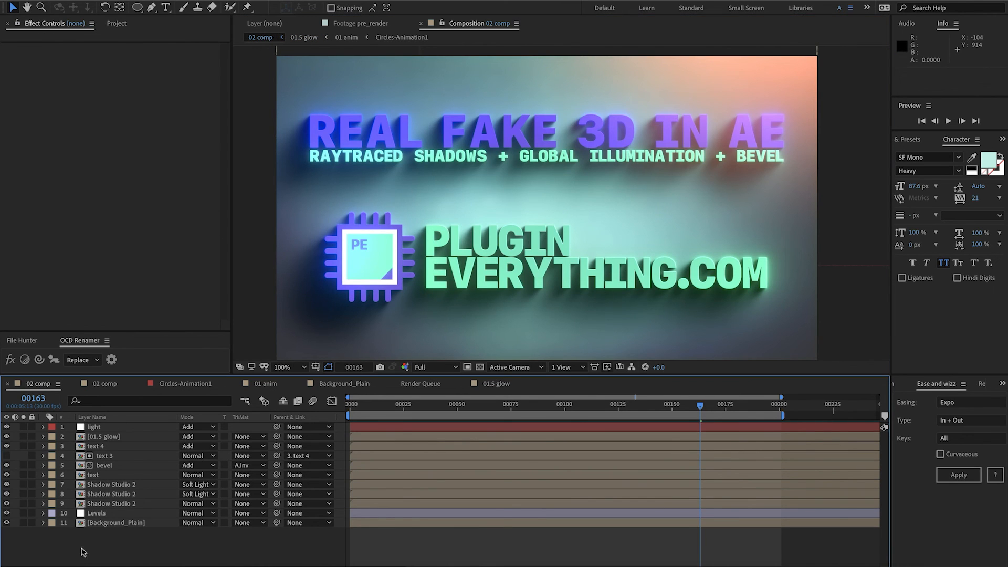
Add an adjustment layer in 02 comp, apply Quick Chromatic Aberration 2 to it and disable its Unmult option
key("ctrl+alt+y")
key("ctrl+space")
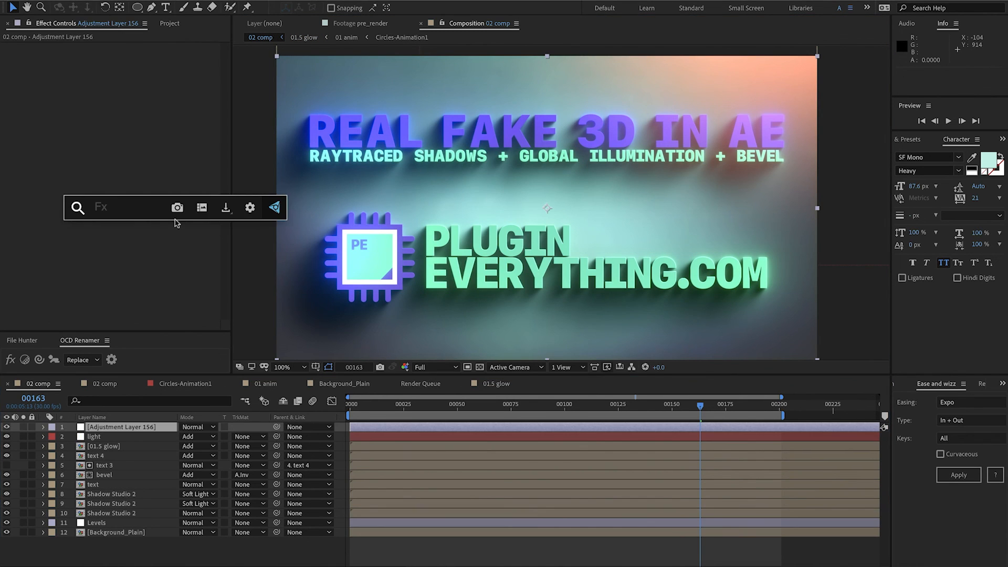
type("quick")
key("Return")
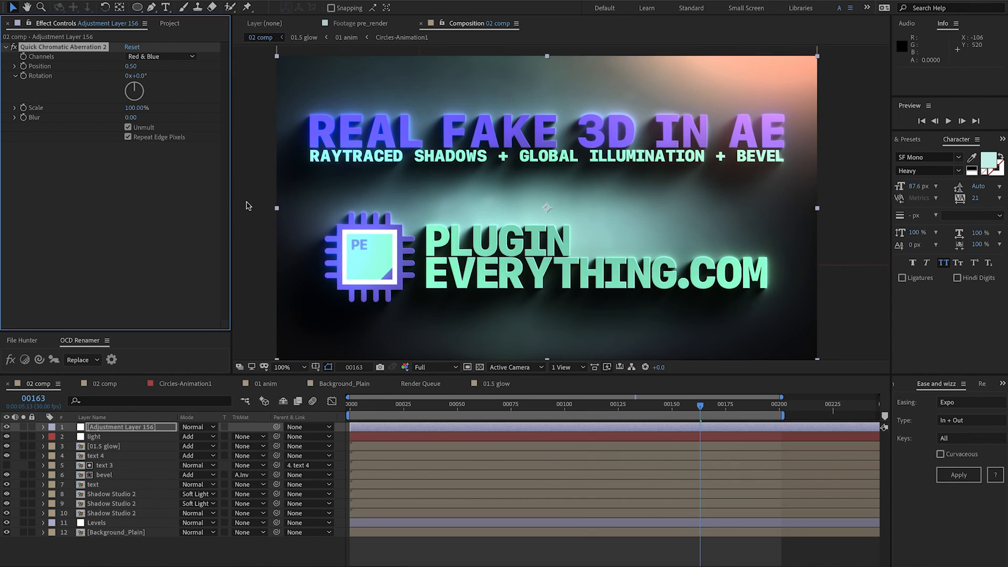
left_click(145, 127)
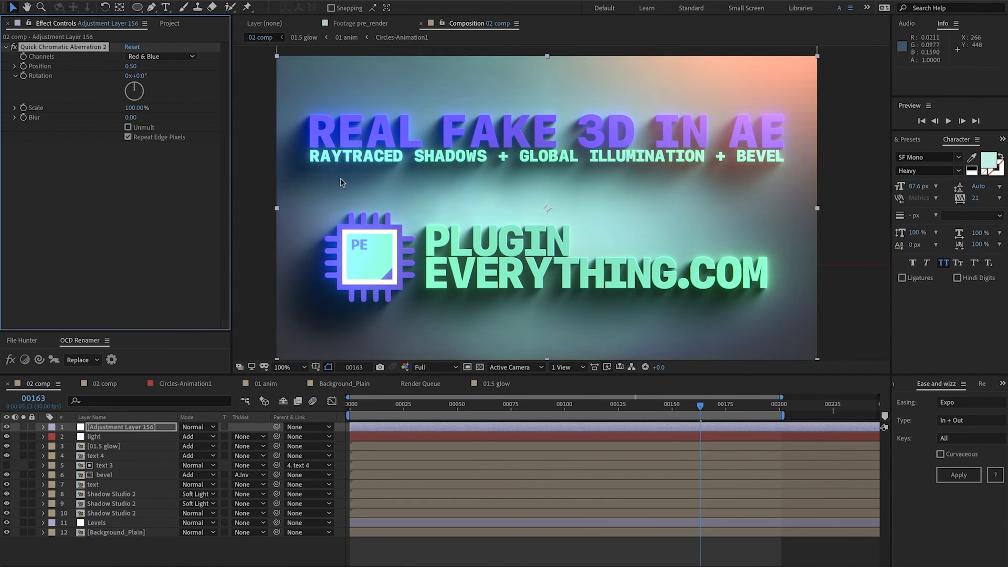
Examine the chromatic aberration up close on the chip logo and text, comparing the image with the effect off and on
left_click(264, 190)
scroll(399, 190, "up", 1)
left_click_drag(387, 248, 570, 175)
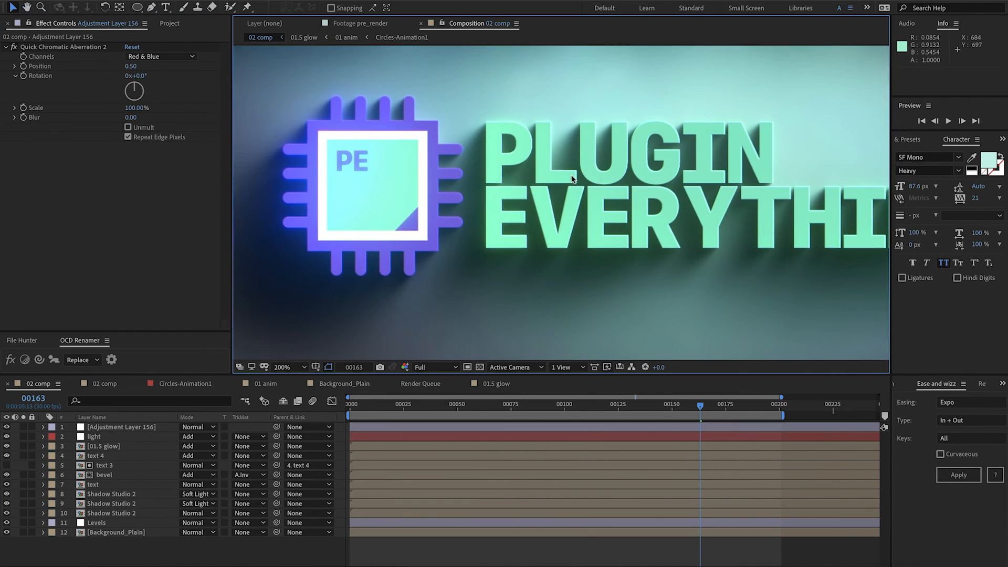
scroll(366, 215, "up", 1)
left_click_drag(367, 215, 552, 188)
left_click(15, 47)
scroll(364, 216, "down", 4)
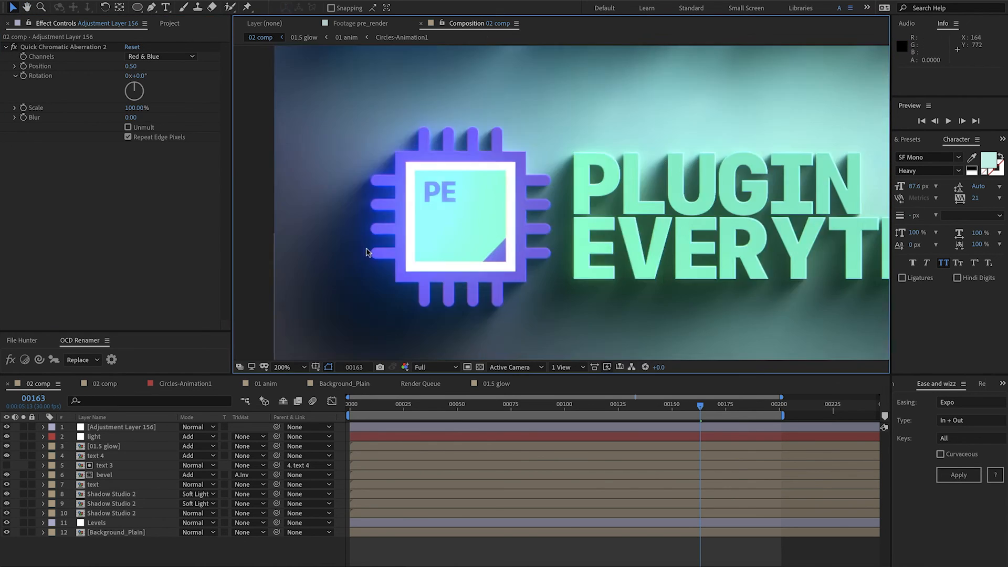
left_click_drag(581, 198, 445, 253)
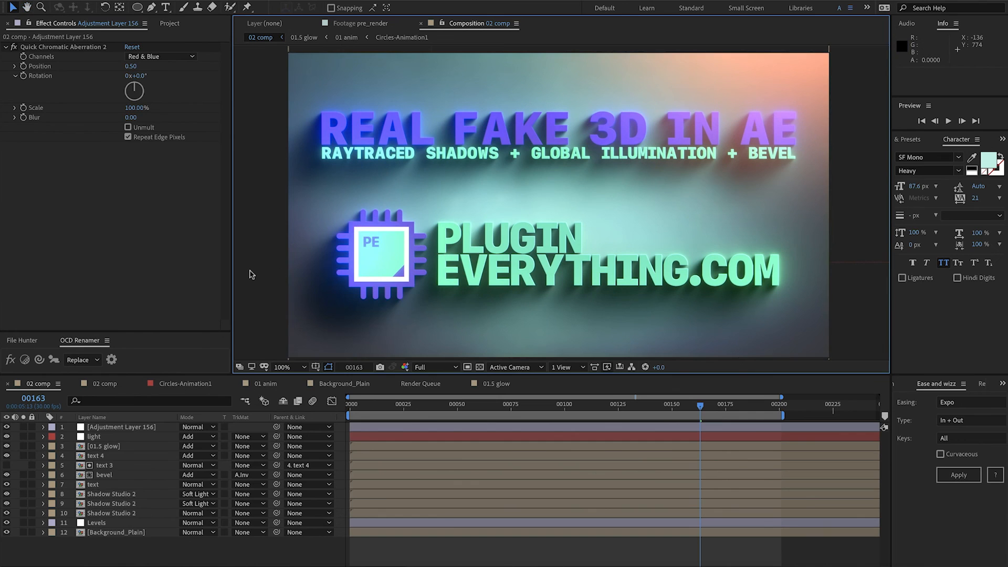
Create a black comp-sized solid named "vig" above all other layers in 02 comp
key("ctrl+y")
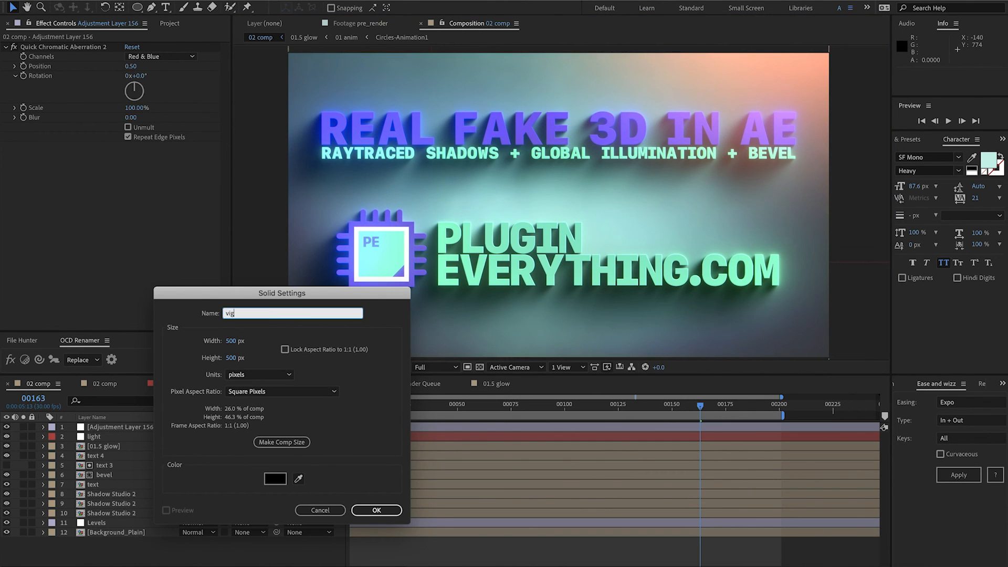
left_click(295, 442)
key("Return")
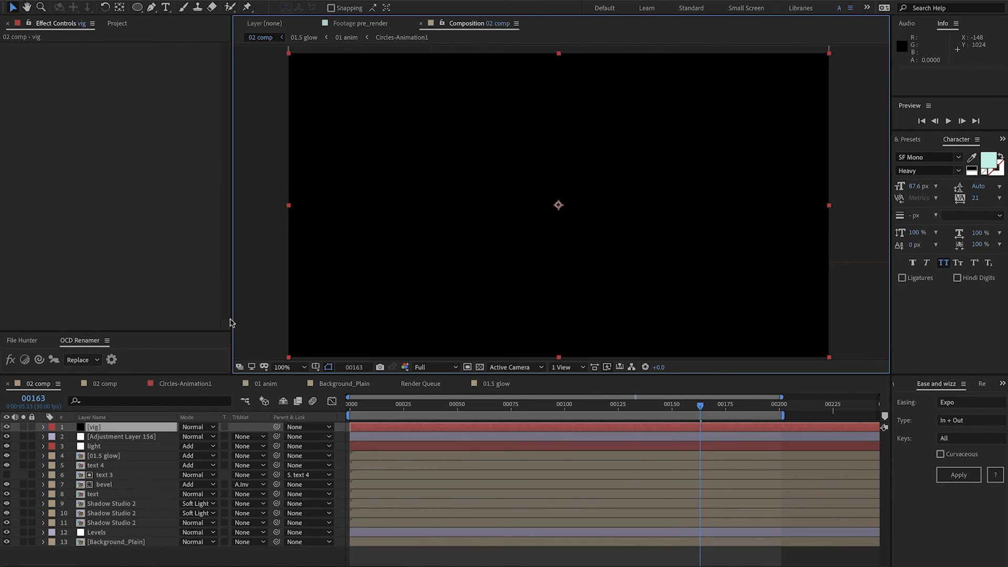
Give the vig solid a full-frame elliptical mask, feather it 386 pixels and invert it
double_click(137, 7)
key("m")
key("m")
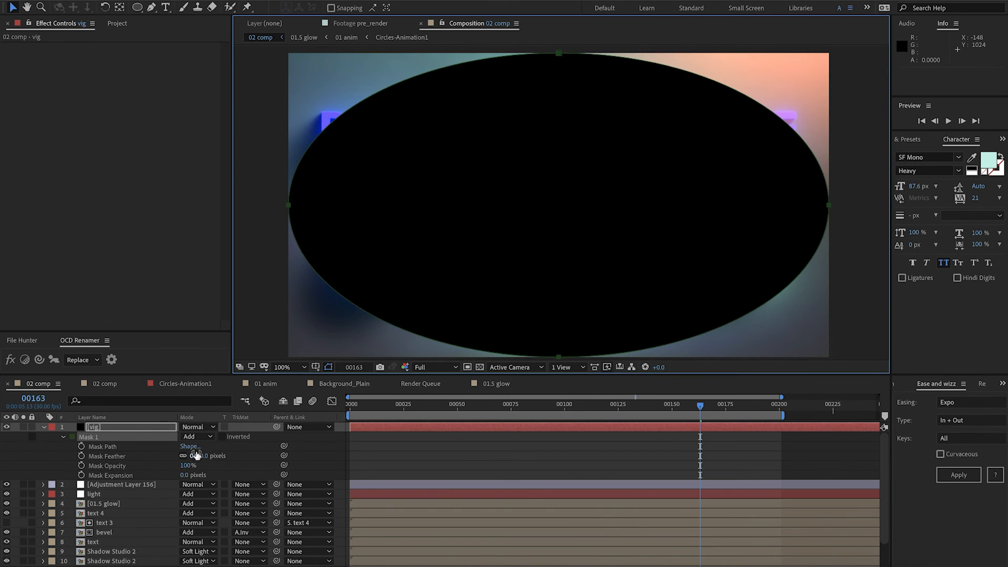
left_click_drag(196, 455, 387, 451)
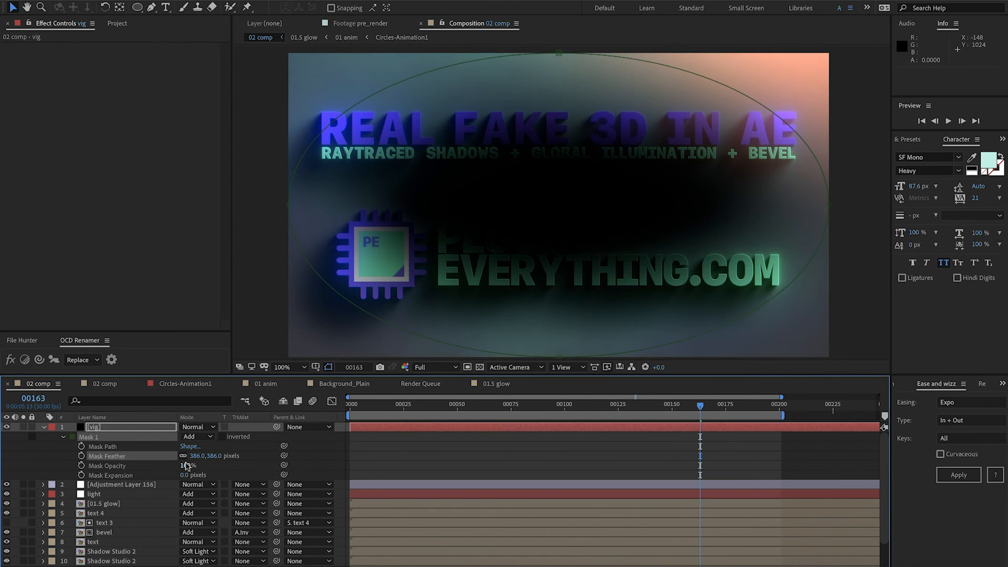
left_click(221, 436)
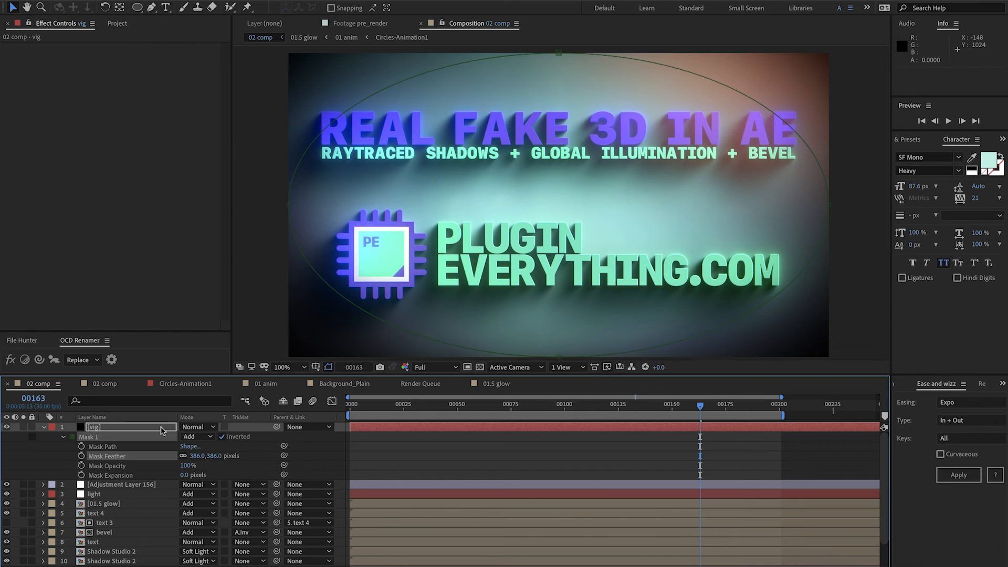
Set the vig layer's blending mode to Soft Light and its opacity to 50%
left_click(196, 426)
left_click(221, 327)
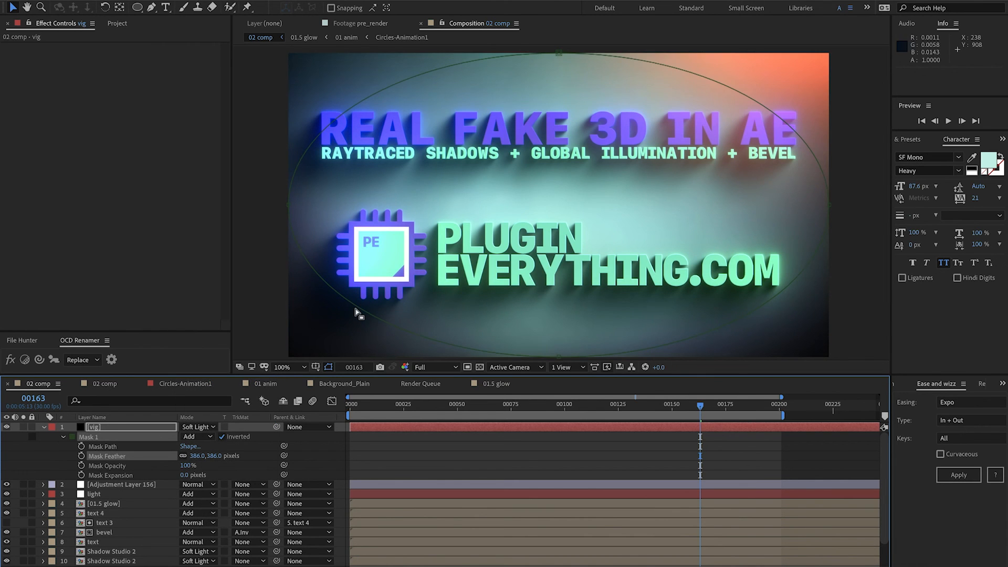
left_click(43, 426)
left_click(131, 426)
key("t")
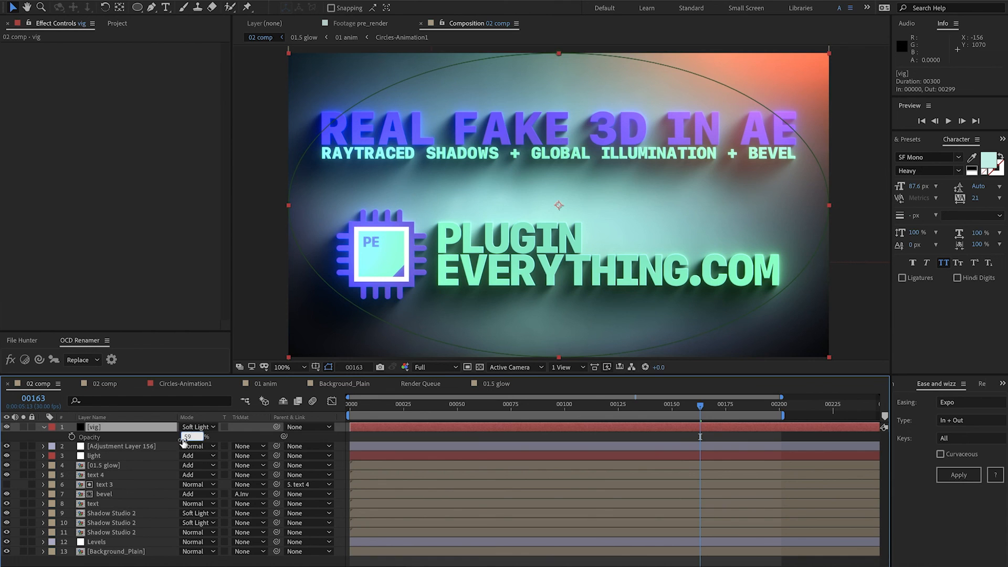
key("Return")
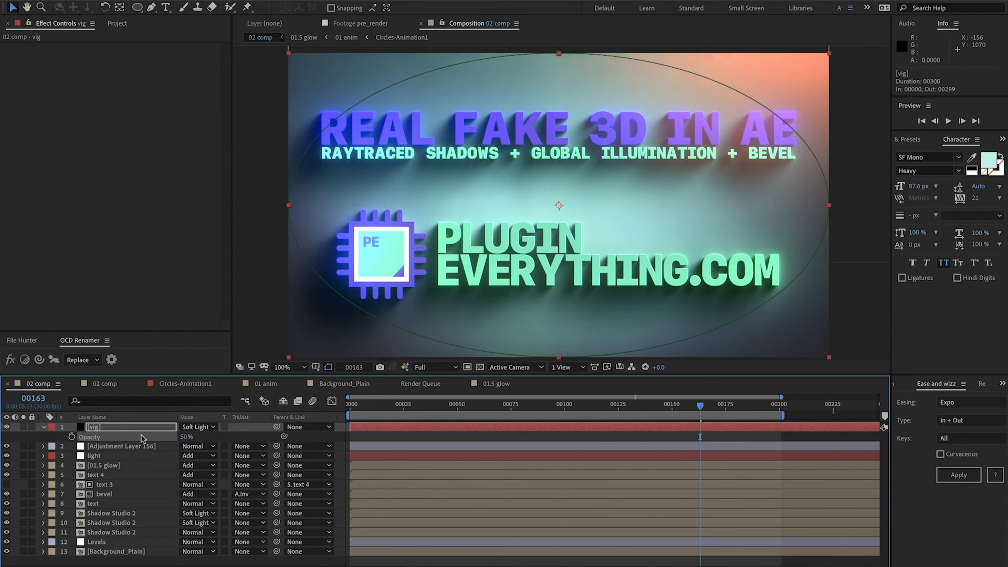
Move the vig layer between the lowest Shadow Studio 2 layer and Levels, and set its opacity to 100%
left_click(102, 427)
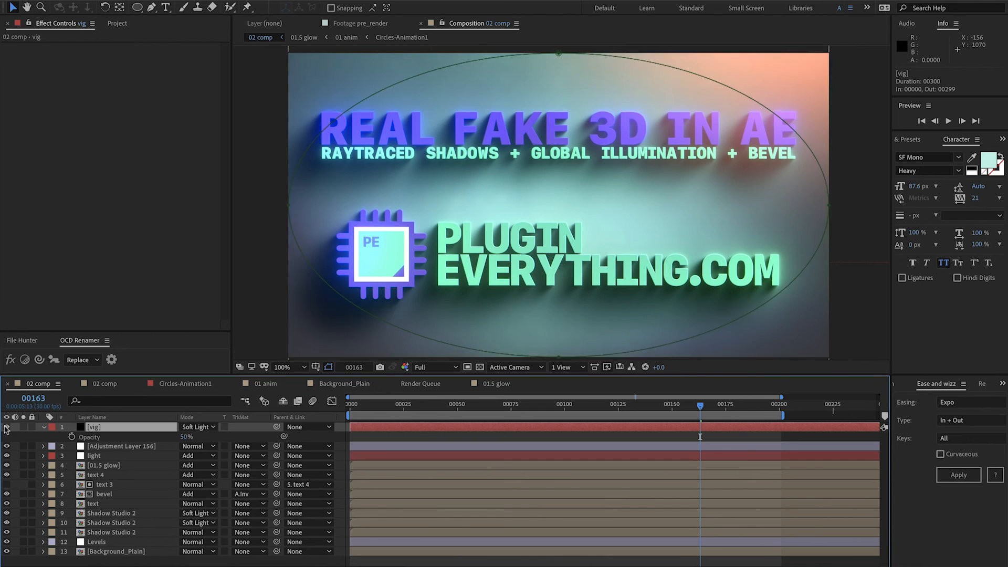
left_click_drag(90, 431, 99, 535)
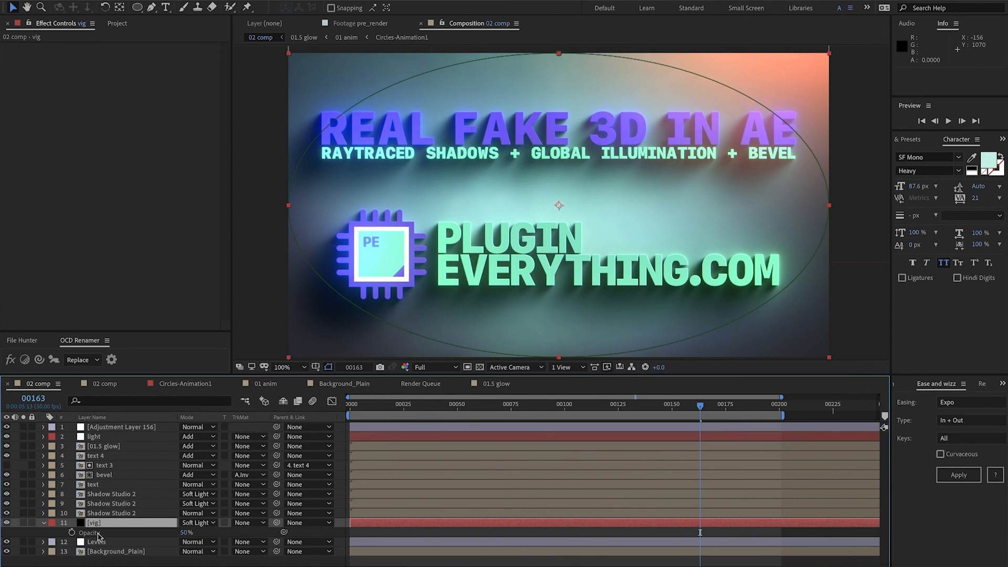
left_click_drag(185, 531, 462, 528)
left_click(268, 236)
key("space")
mouse_move(271, 244)
left_mouse_down()
mouse_move(262, 250)
mouse_move(271, 241)
left_mouse_up()
key("space")
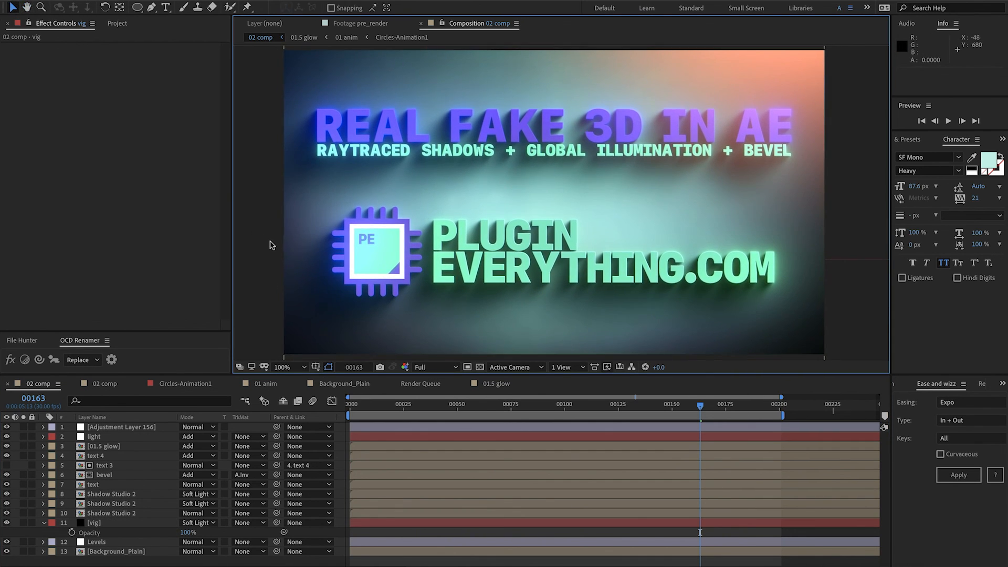
Find 01_FINE_CLEAN.mov among the project assets, place it as the top layer of 02 comp and blend it with Soft Light
left_click(109, 25)
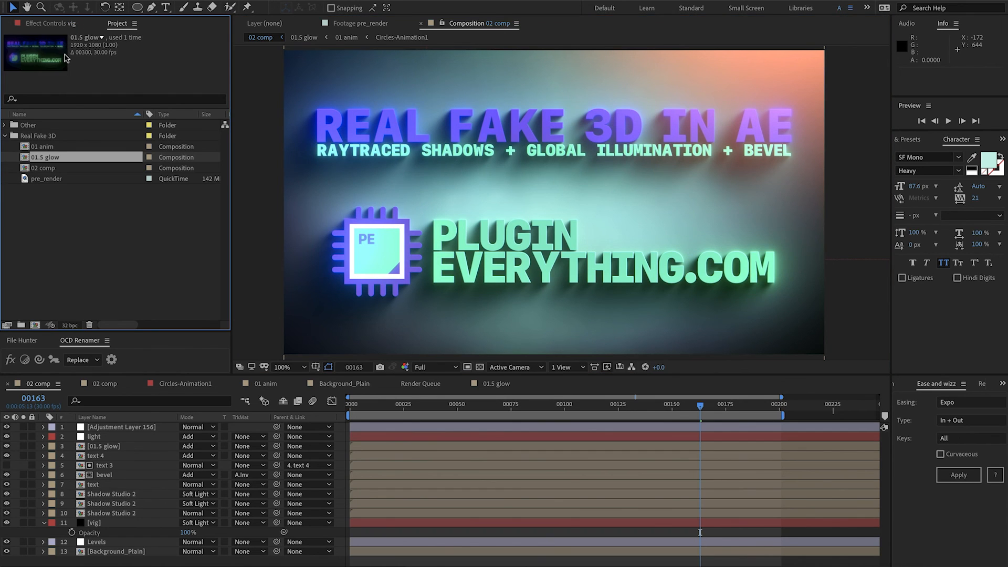
left_click(56, 98)
type("fine")
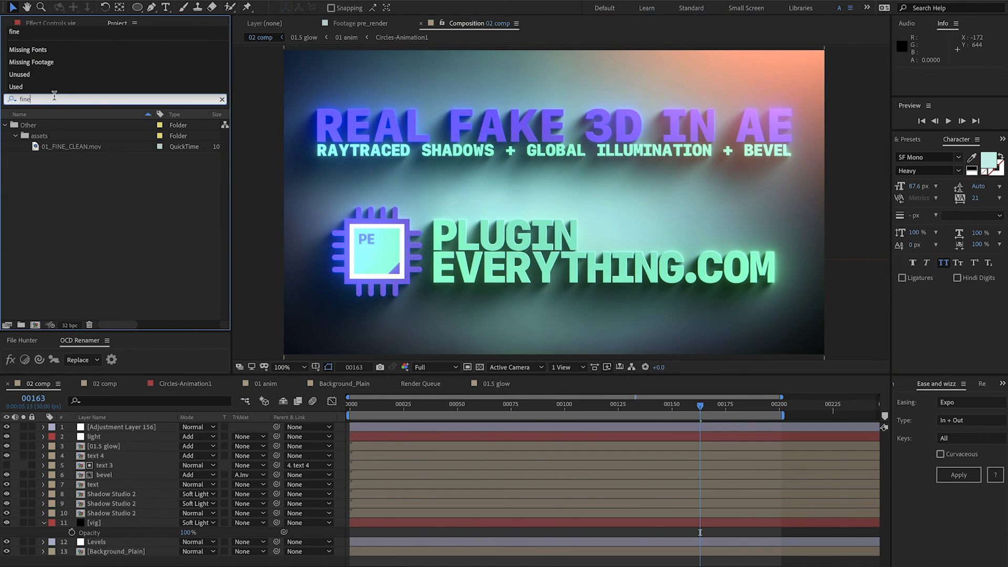
left_click_drag(86, 147, 138, 426)
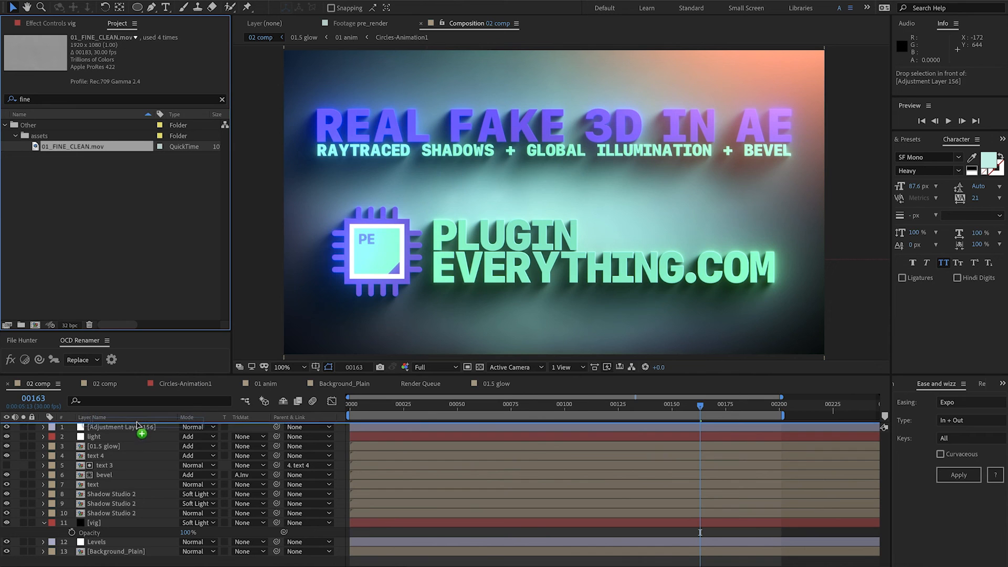
left_click_drag(452, 256, 429, 245)
left_click(194, 426)
left_click(209, 326)
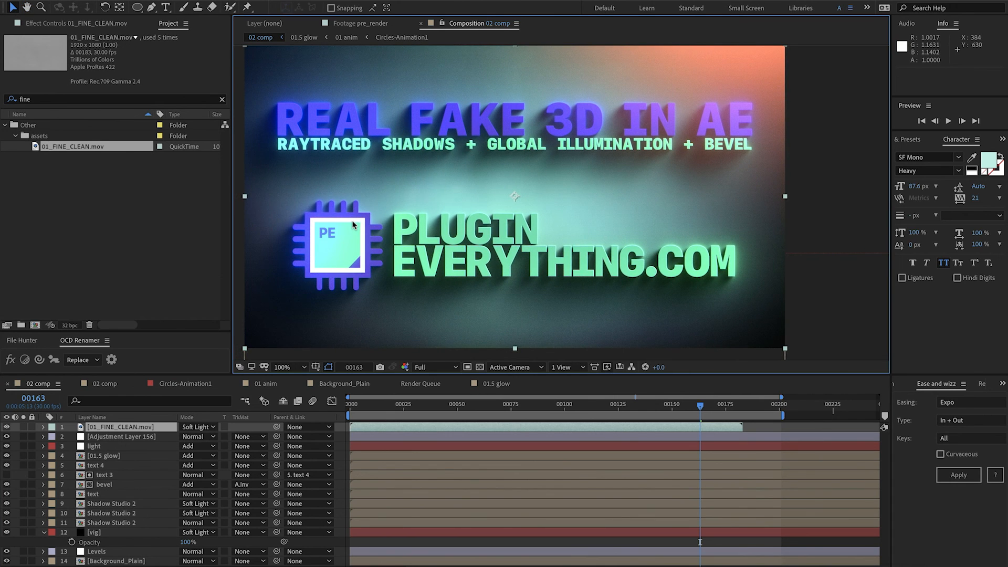
Apply the Exposure effect to the 01_FINE_CLEAN.mov layer and set its master exposure to 0.50
key("ctrl+space")
type("expo")
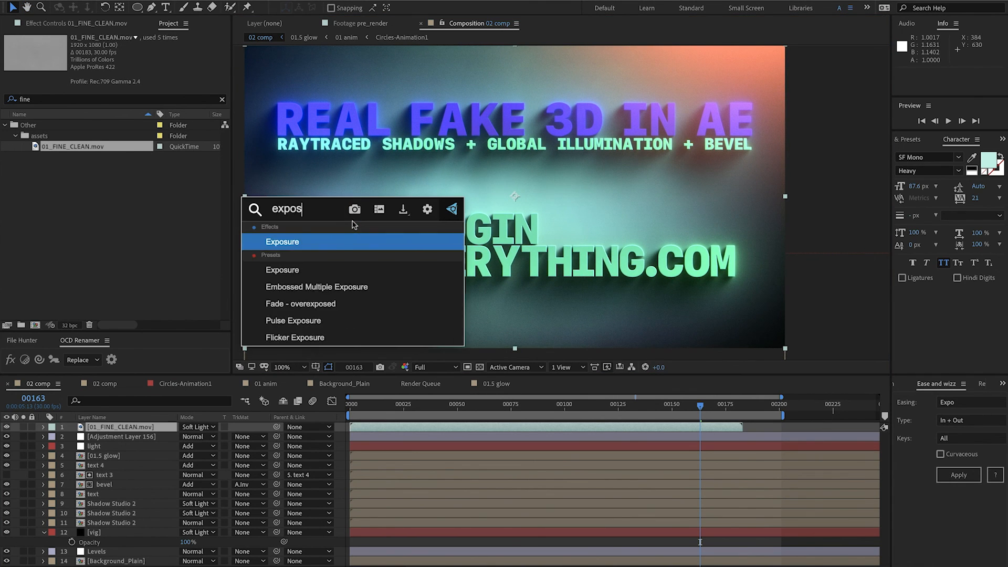
key("Return")
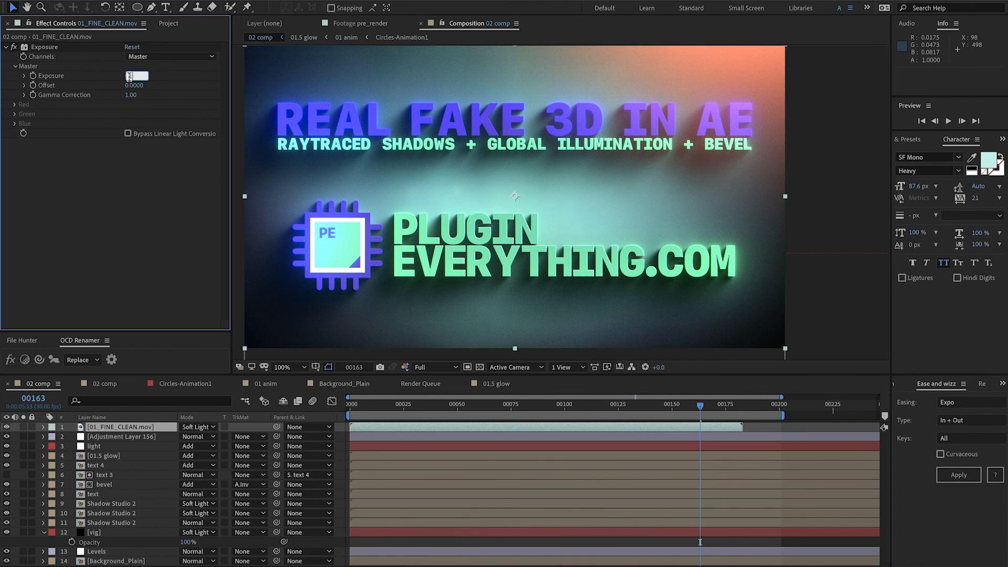
type("1")
key("Return")
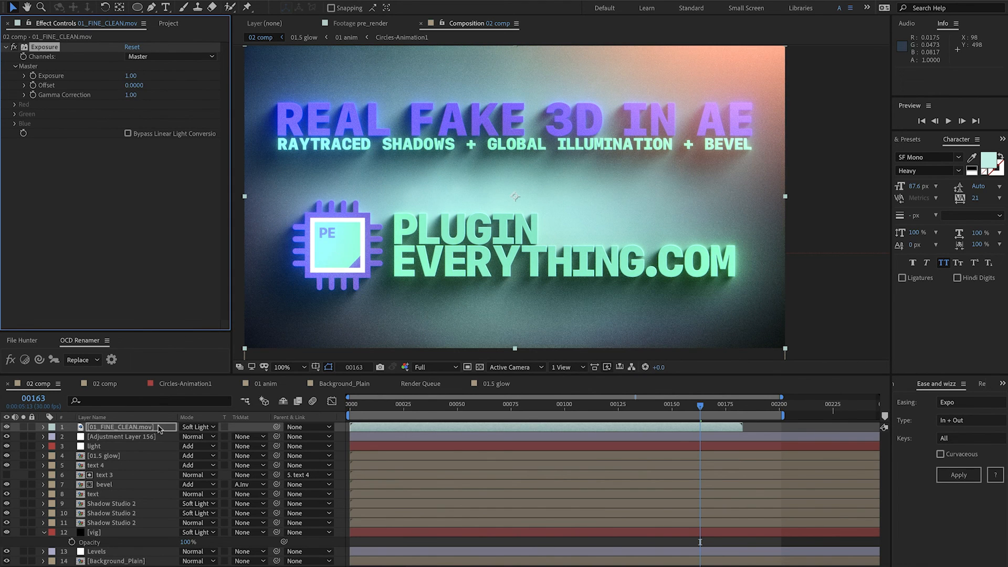
key("Return")
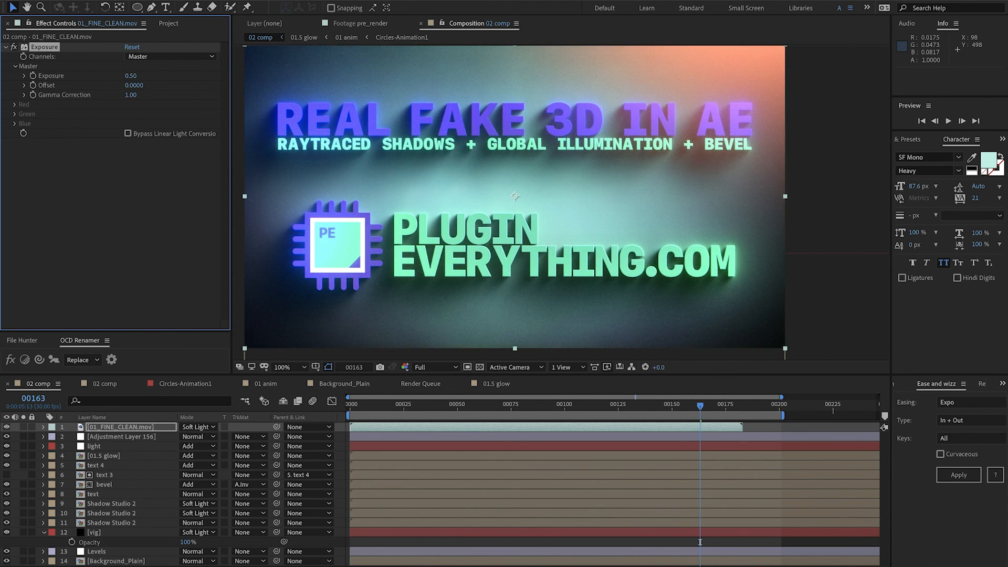
Change the 01_FINE_CLEAN.mov layer's blending mode to Overlay and set its opacity to 50%
left_click(194, 426)
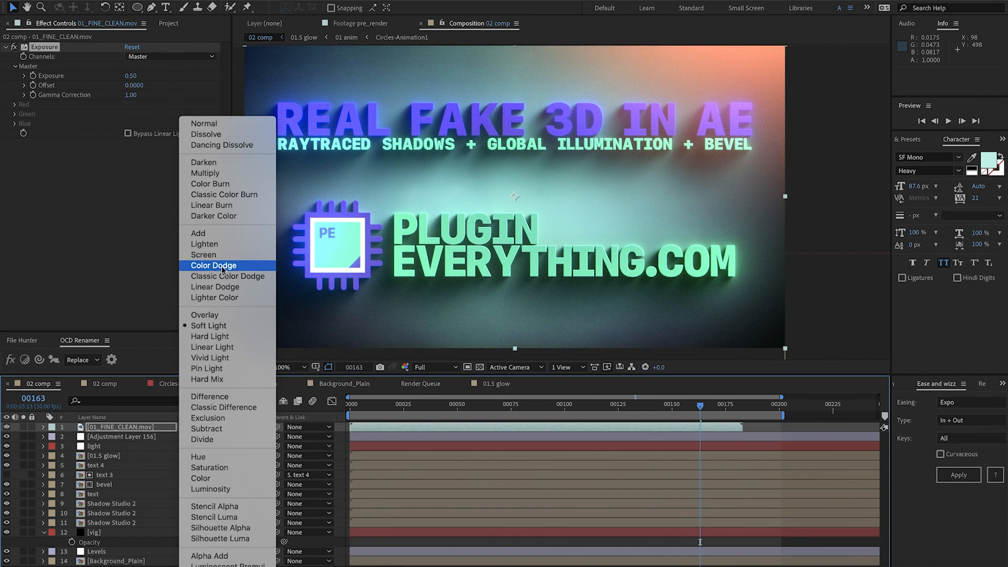
left_click(208, 315)
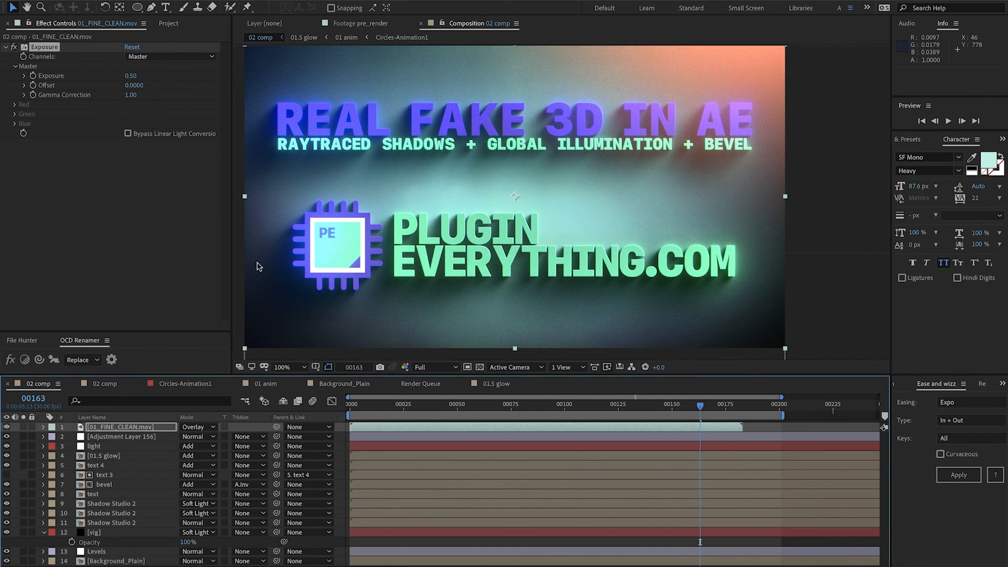
left_click_drag(338, 242, 403, 227)
scroll(326, 205, "up", 1)
scroll(375, 187, "down", 1)
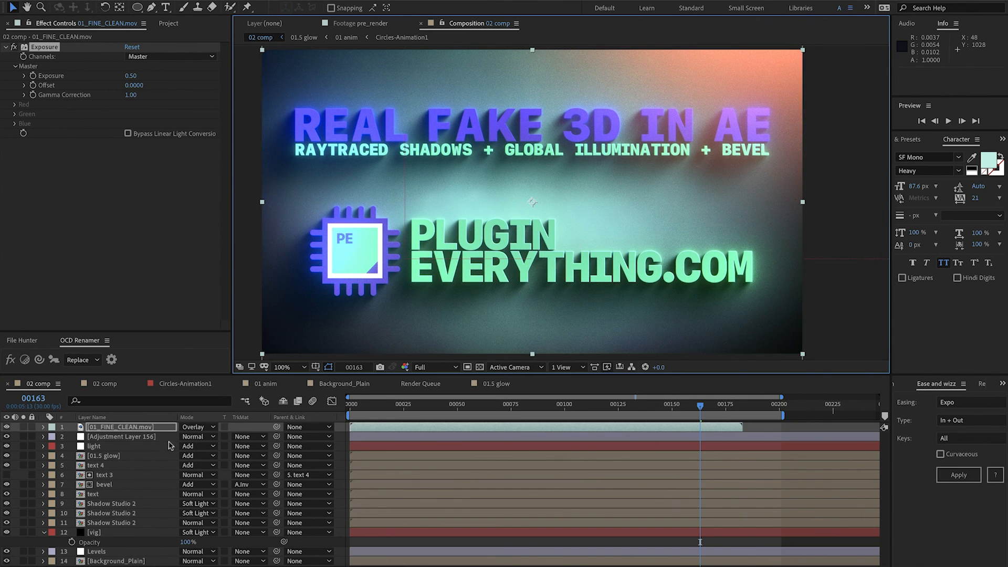
key("t")
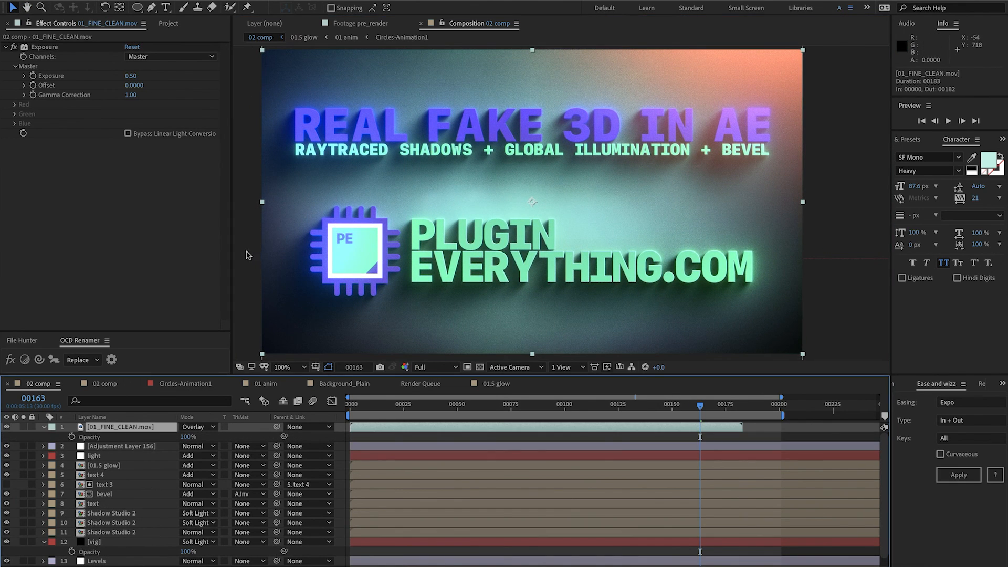
left_click(188, 436)
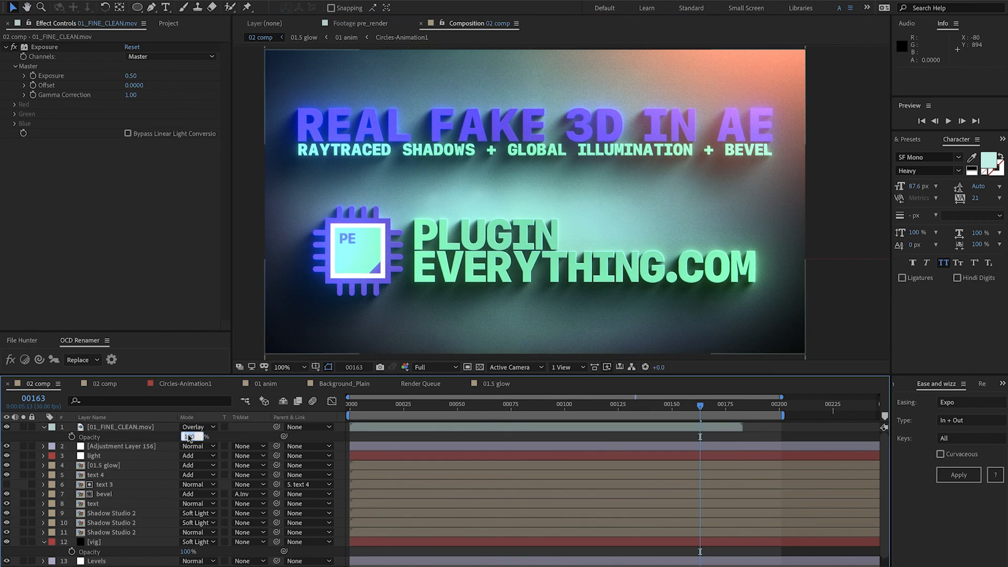
key("Return")
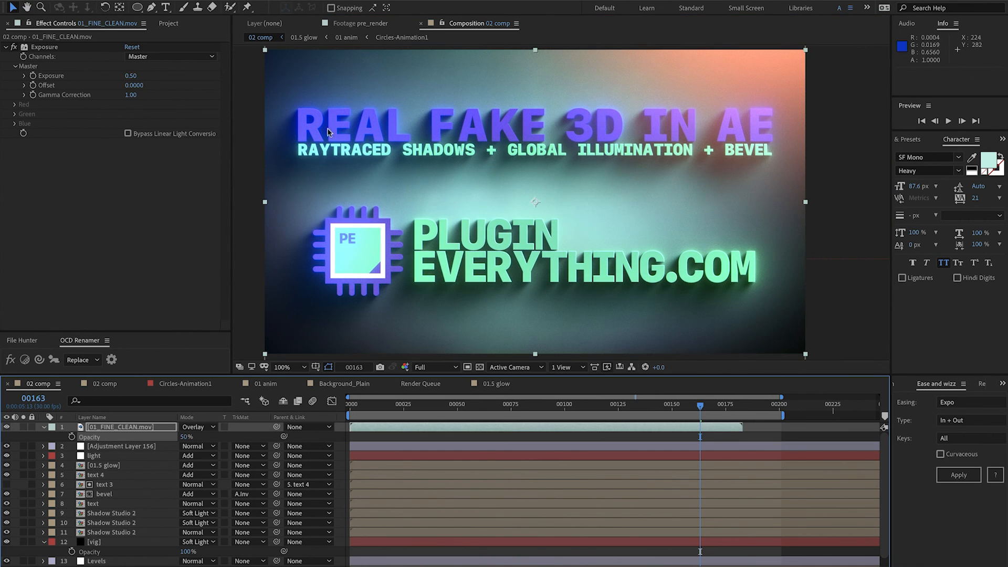
Set the master exposure of the grain layer's Exposure effect to 0.75
scroll(328, 131, "up", 2)
left_click_drag(343, 91, 481, 143)
left_click_drag(721, 204, 220, 185)
scroll(550, 224, "down", 2)
left_click_drag(455, 223, 376, 176)
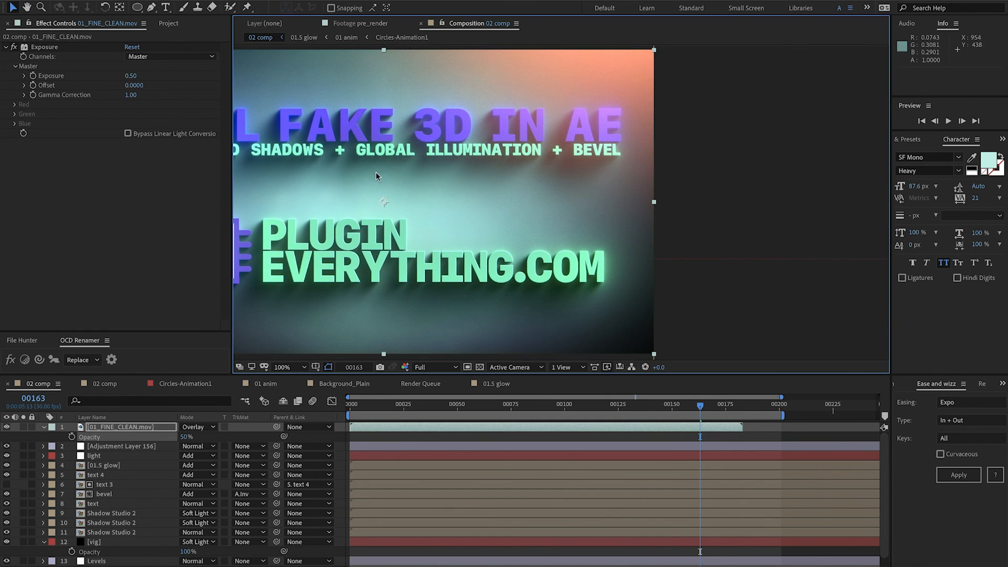
left_click(131, 76)
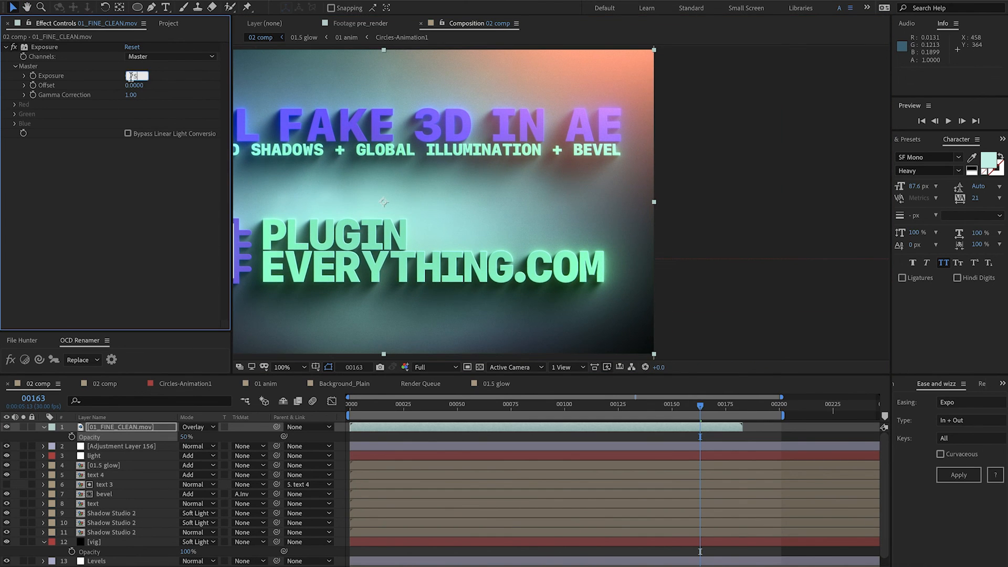
type("0.75")
key("Return")
left_click_drag(421, 274, 583, 274)
left_click(259, 254)
left_click_drag(638, 227, 614, 234)
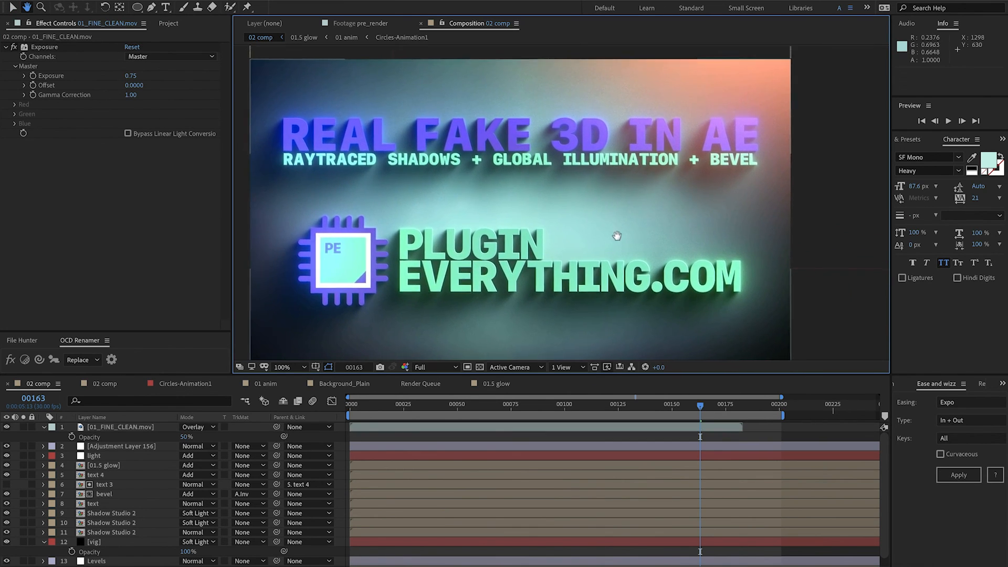